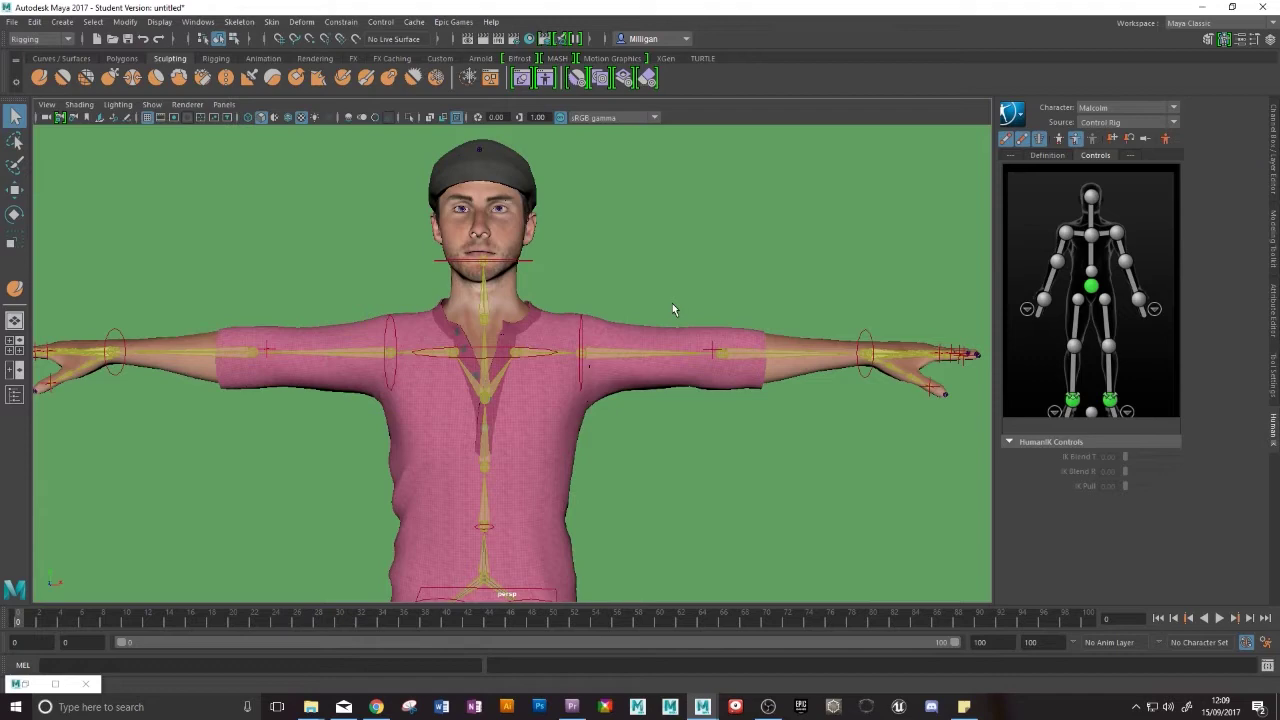
- Rotate the left forearm control to bend the elbow forward and inspect how the sleeve deforms
{"action": "scroll", "coordinate": [672, 305], "scroll_direction": "up", "scroll_amount": 5}
{"action": "left_click_drag", "start_coordinate": [635, 258], "coordinate": [612, 232], "text": "alt"}
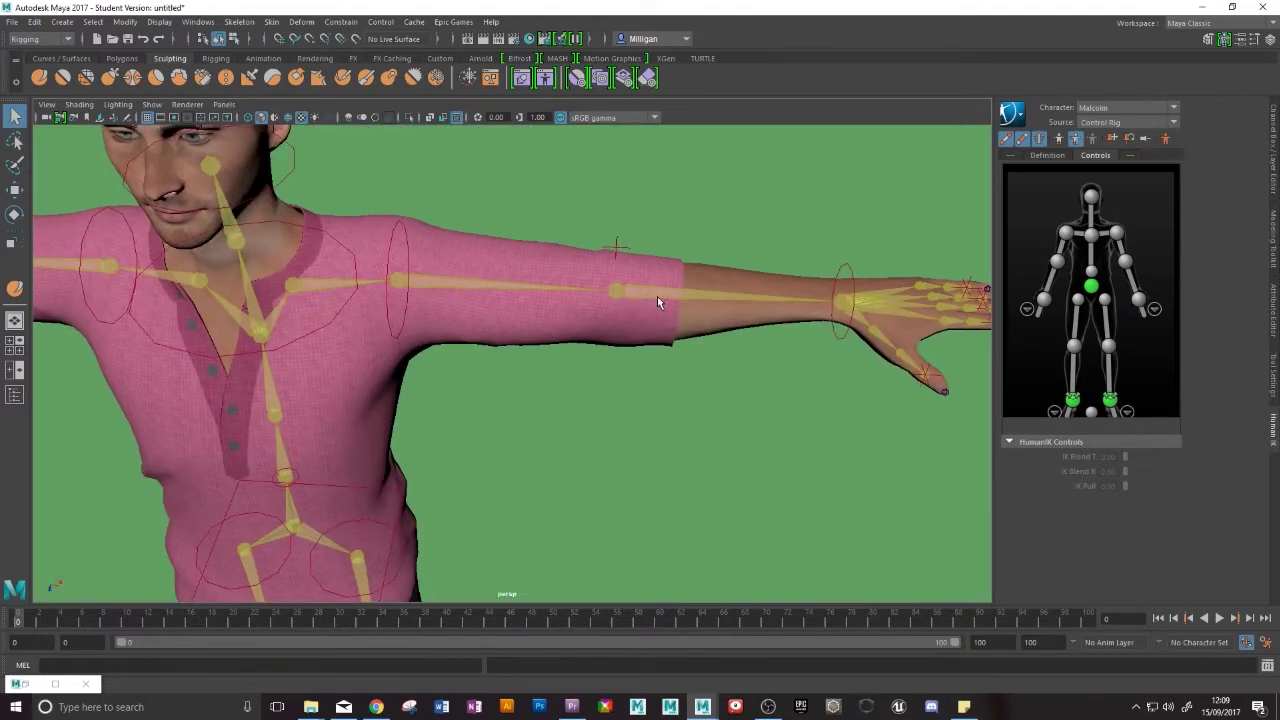
{"action": "left_click", "coordinate": [657, 300]}
{"action": "key", "text": "e"}
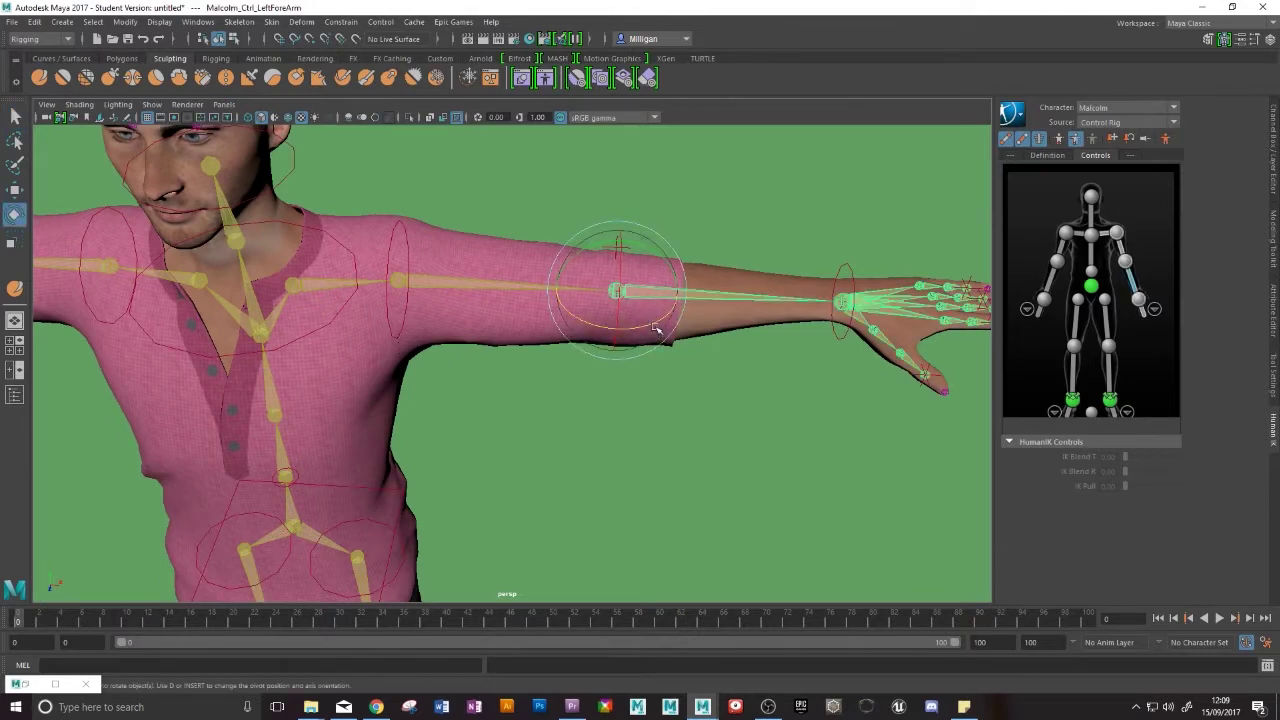
{"action": "left_click_drag", "start_coordinate": [654, 323], "coordinate": [549, 336]}
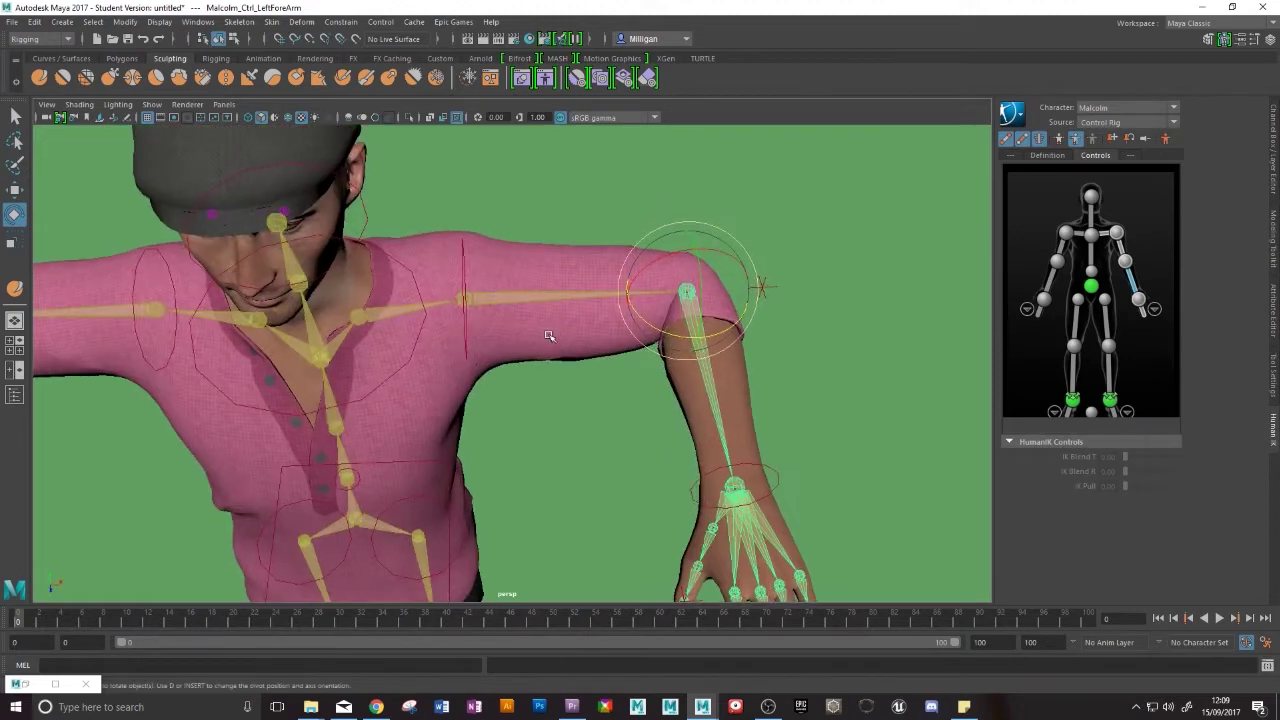
{"action": "middle_click_drag", "start_coordinate": [549, 336], "coordinate": [549, 307], "text": "alt"}
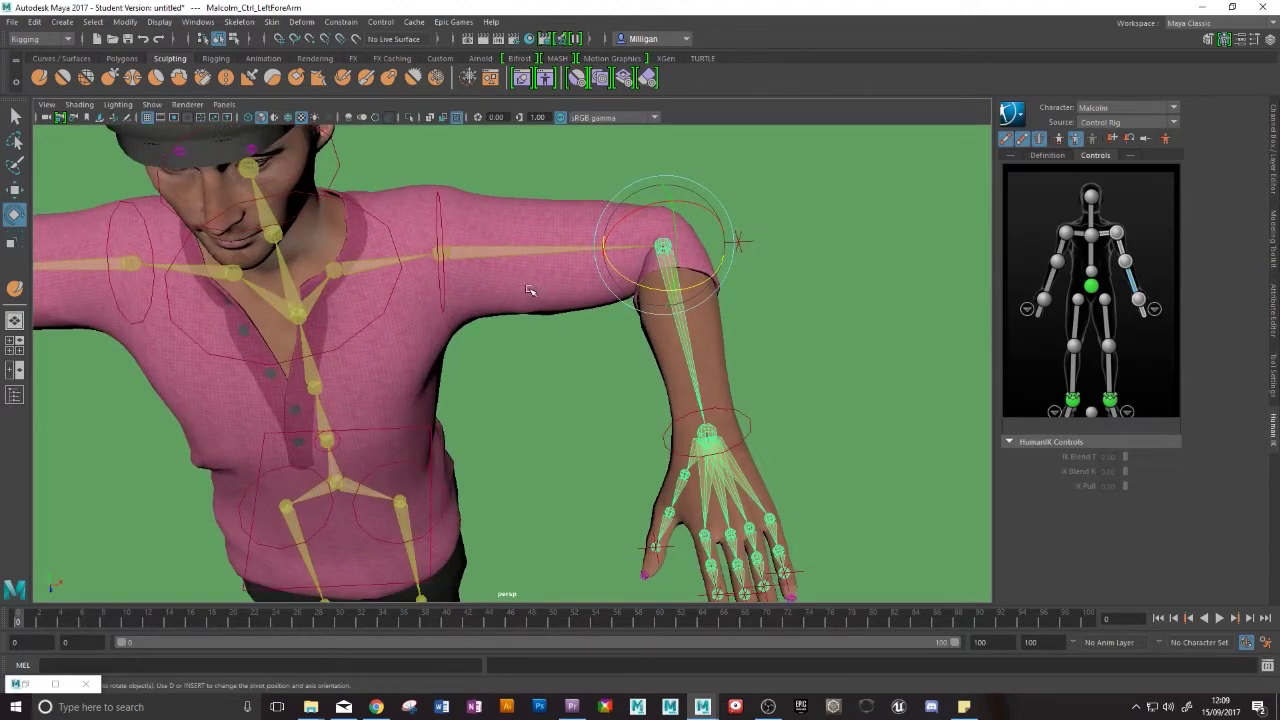
{"action": "left_click_drag", "start_coordinate": [530, 290], "coordinate": [657, 297], "text": "alt"}
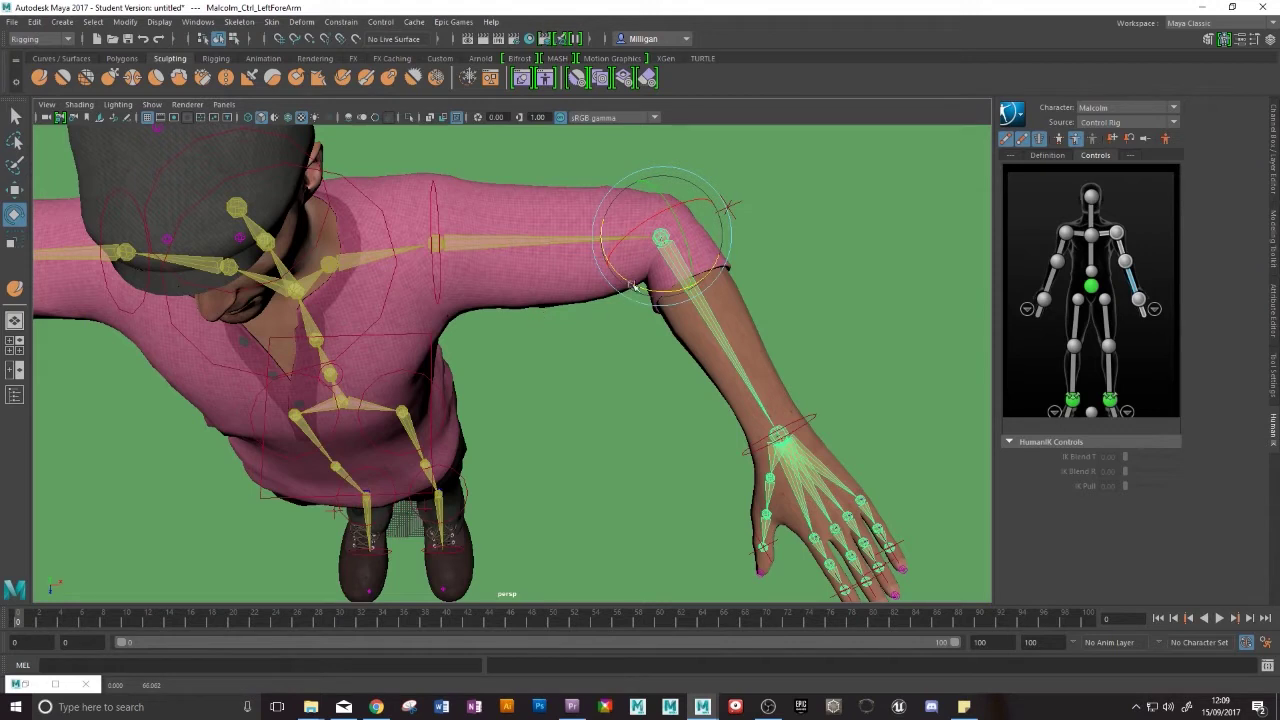
- Reset the left forearm control's Rotate Z to 0 to straighten the arm
{"action": "left_click", "coordinate": [1274, 155]}
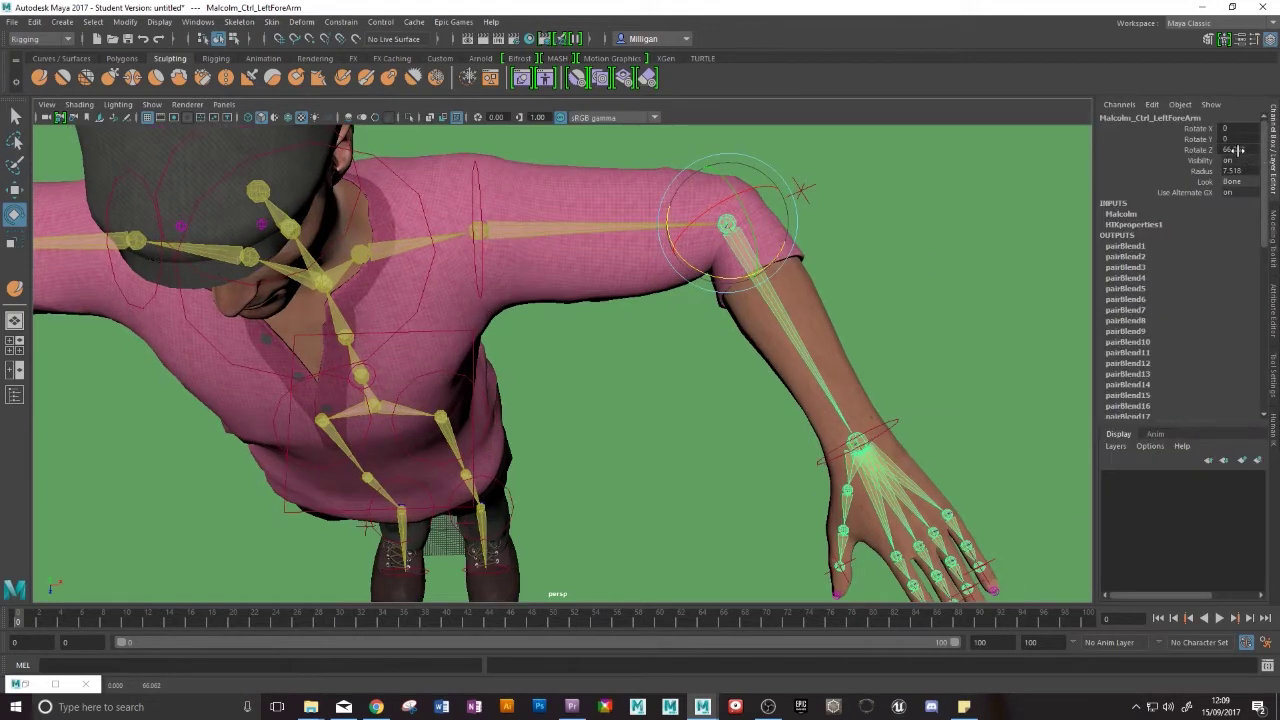
{"action": "left_click", "coordinate": [1234, 149]}
{"action": "type", "text": "0"}
{"action": "key", "text": "Return"}
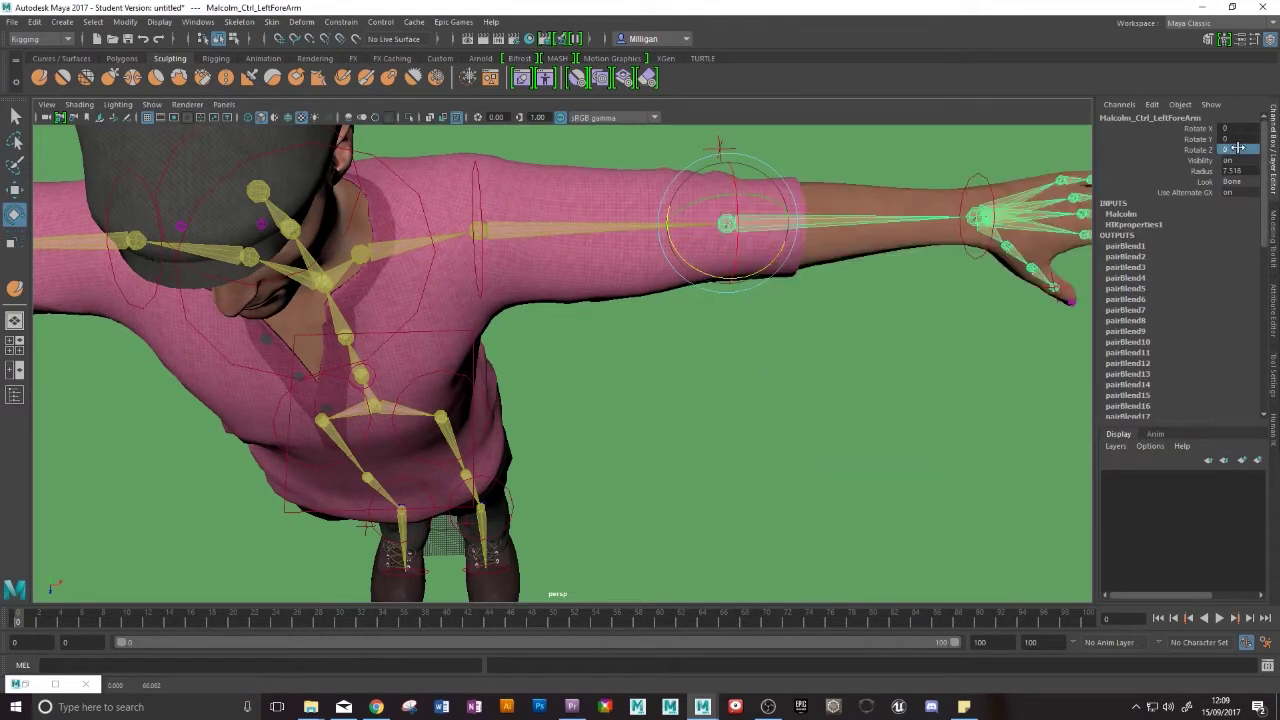
- Hide the HumanIK control rig's IK effectors and FK skeleton on the Malcolm character
{"action": "middle_click_drag", "start_coordinate": [712, 282], "coordinate": [699, 333], "text": "alt"}
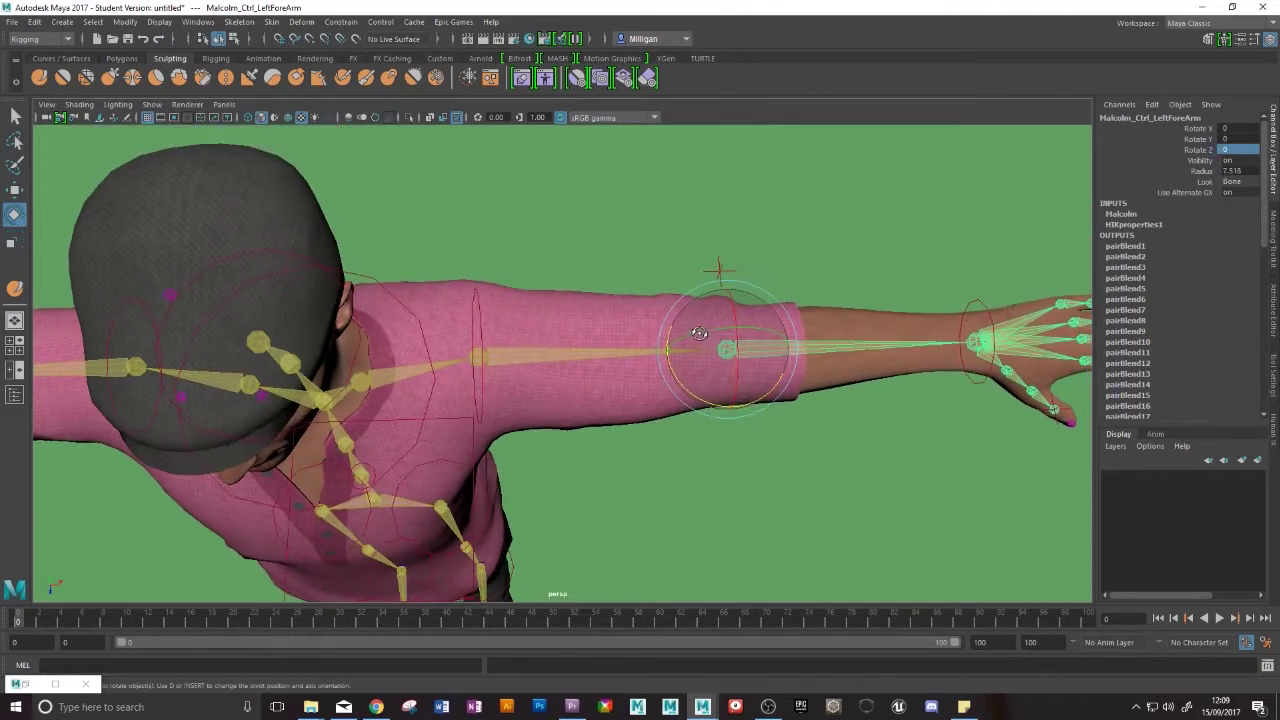
{"action": "left_click_drag", "start_coordinate": [699, 333], "coordinate": [689, 286], "text": "alt"}
{"action": "middle_click_drag", "start_coordinate": [689, 286], "coordinate": [683, 363], "text": "alt"}
{"action": "left_click_drag", "start_coordinate": [683, 363], "coordinate": [670, 348], "text": "alt"}
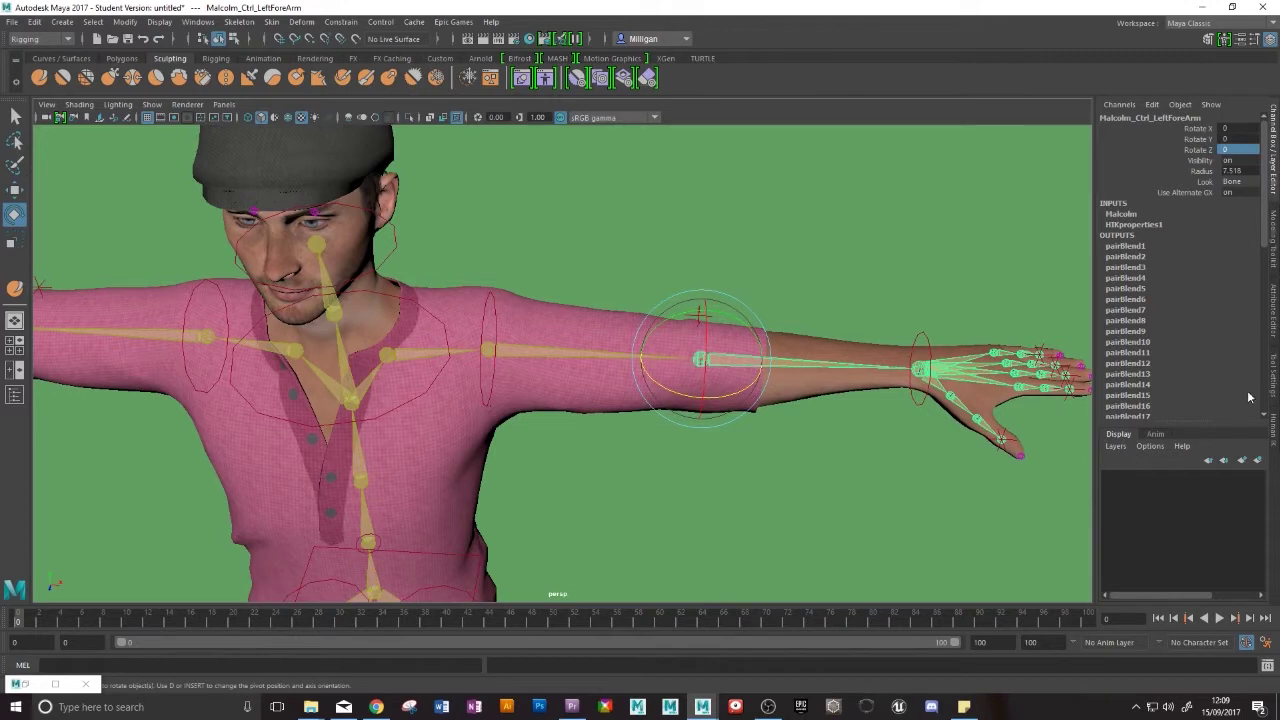
{"action": "left_click", "coordinate": [1274, 428]}
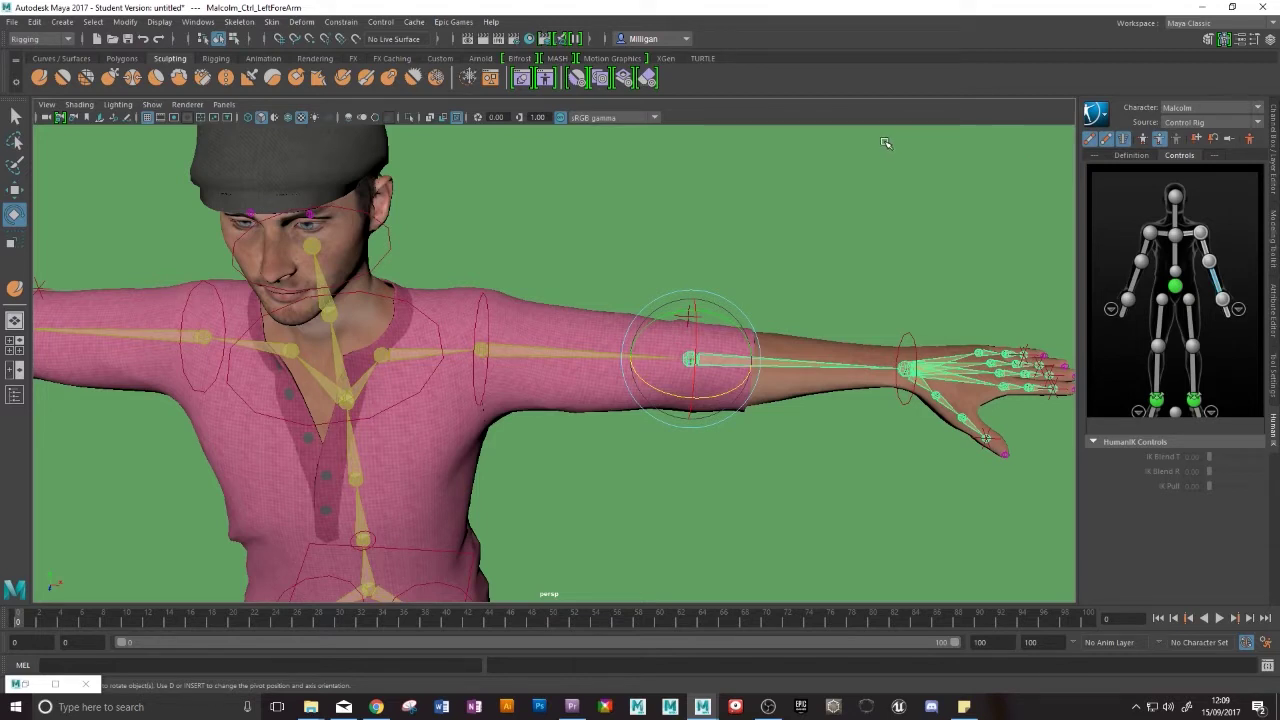
{"action": "mouse_move", "coordinate": [586, 286]}
{"action": "left_mouse_down", "text": "alt"}
{"action": "mouse_move", "coordinate": [595, 305]}
{"action": "mouse_move", "coordinate": [586, 286]}
{"action": "left_mouse_up", "text": "alt"}
{"action": "middle_click_drag", "start_coordinate": [608, 276], "coordinate": [599, 346], "text": "alt"}
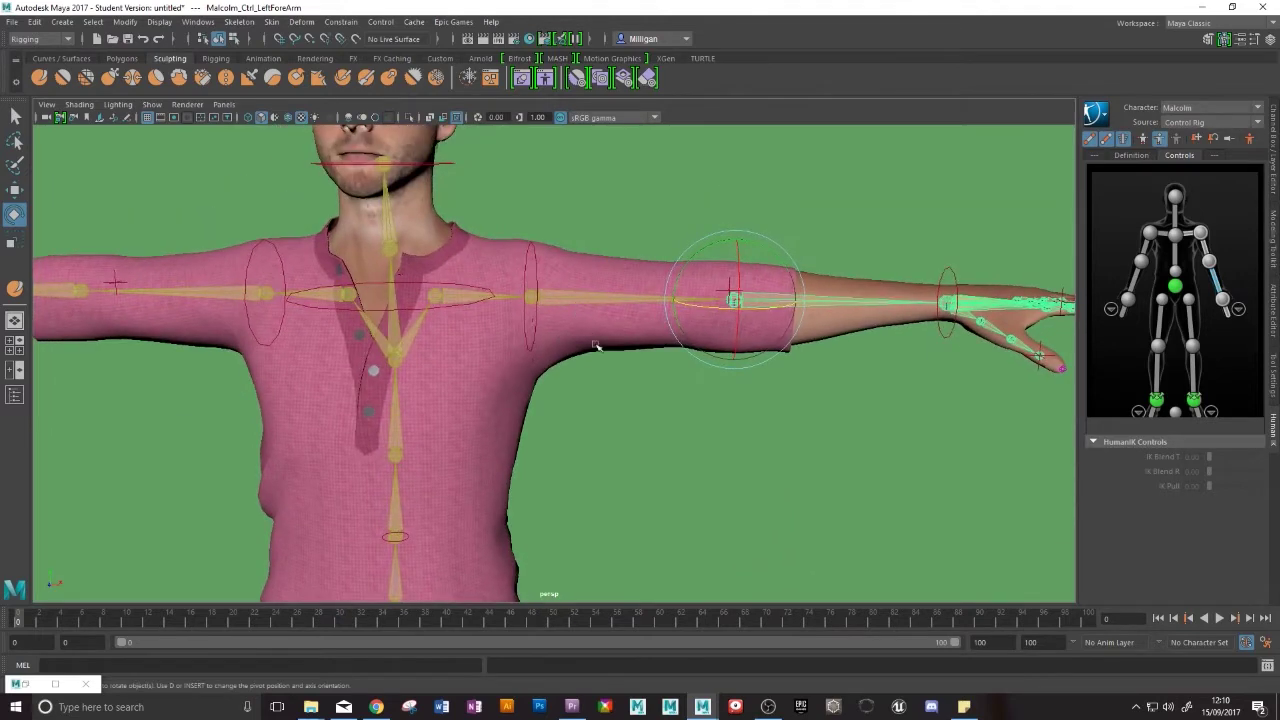
{"action": "left_click_drag", "start_coordinate": [598, 303], "coordinate": [637, 311], "text": "alt"}
{"action": "middle_click_drag", "start_coordinate": [637, 311], "coordinate": [683, 282], "text": "alt"}
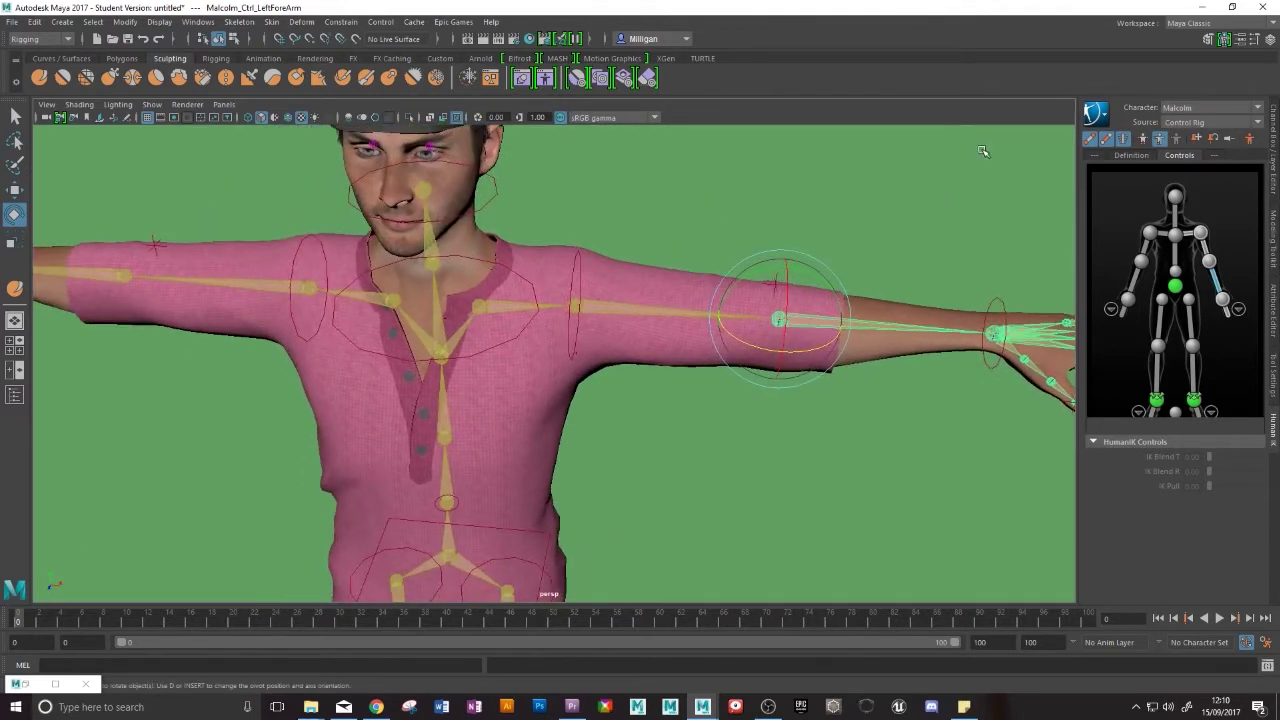
{"action": "left_click", "coordinate": [1106, 139]}
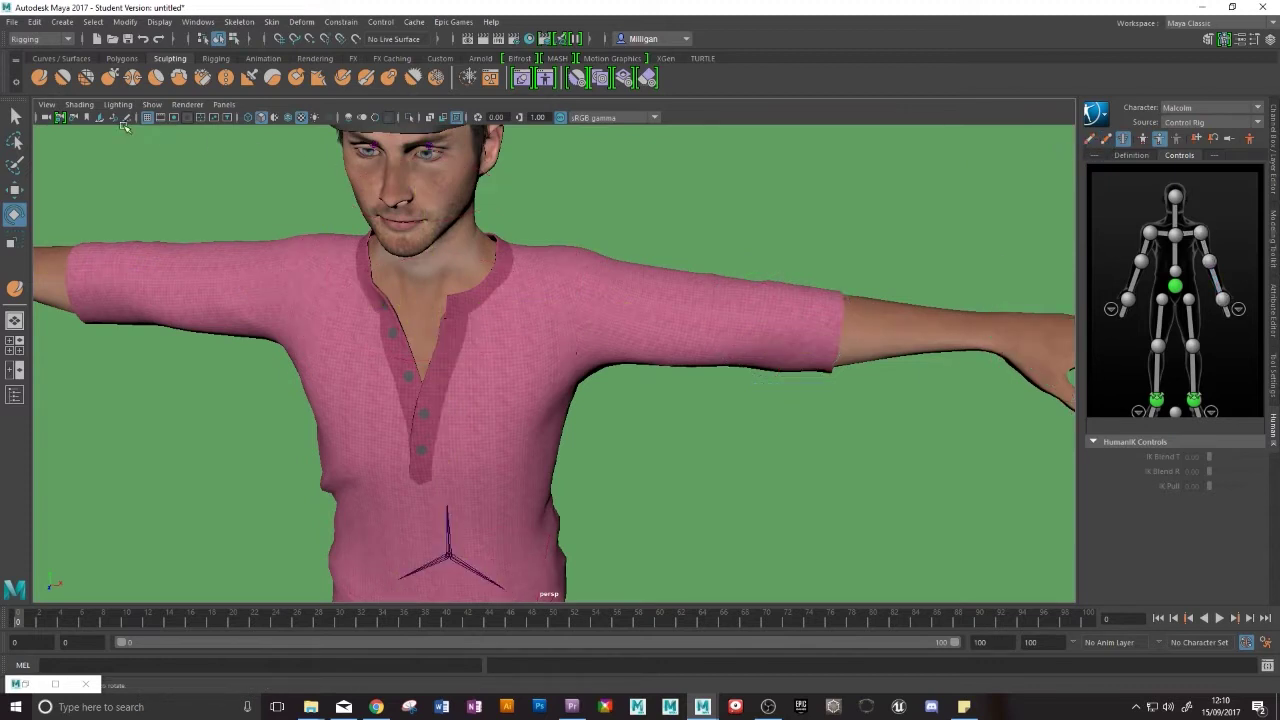
- Set the draw style of the mixamorig:LeftArm joint to Bone, using a widened Outliner to select it
{"action": "left_click", "coordinate": [80, 105]}
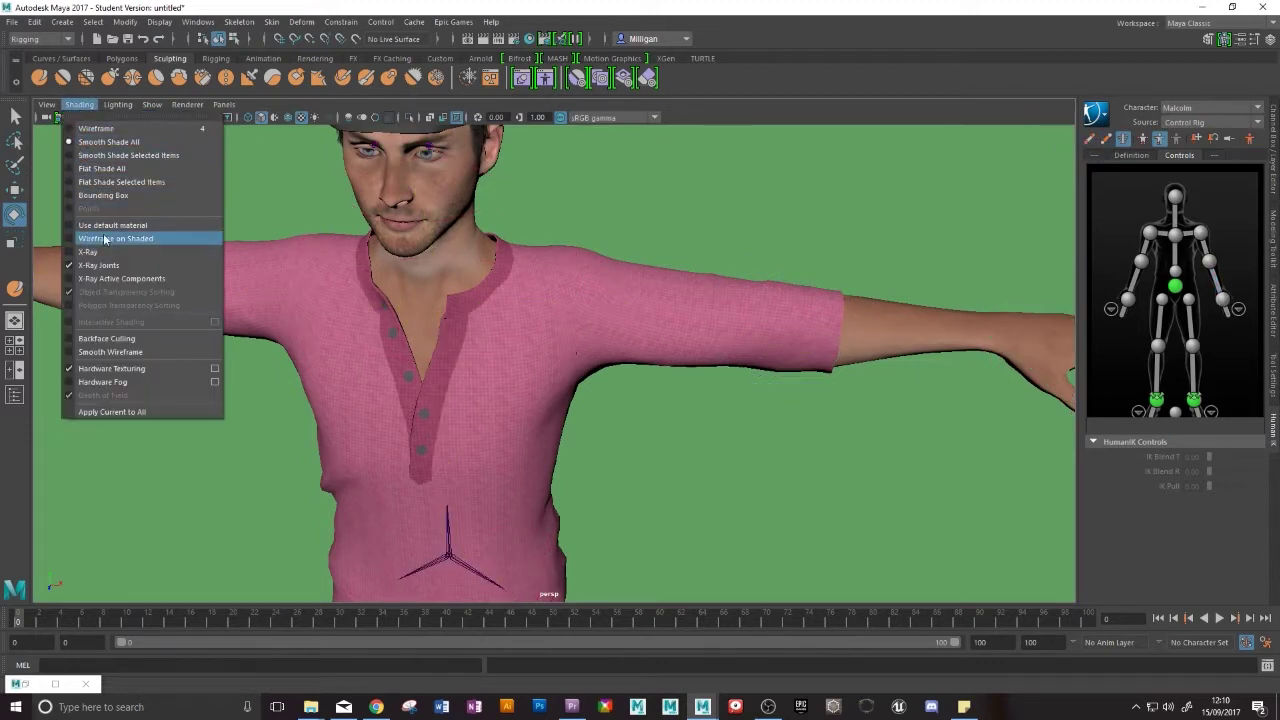
{"action": "left_click", "coordinate": [15, 396]}
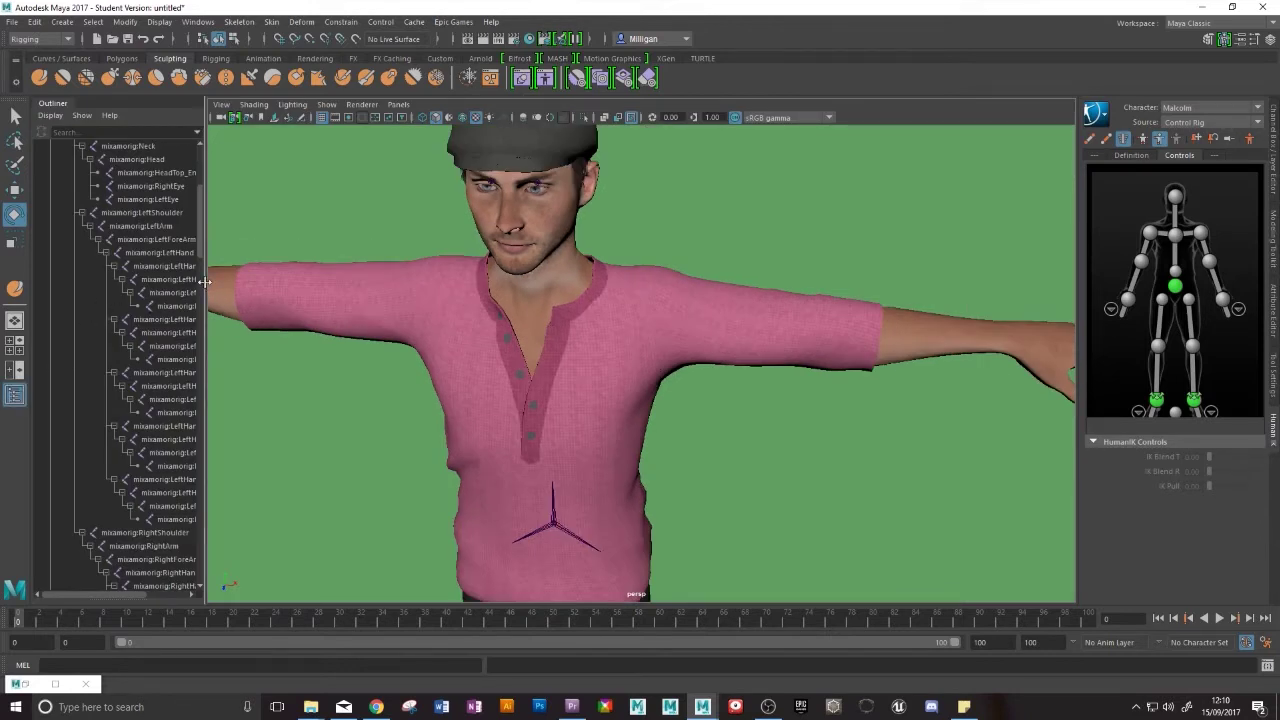
{"action": "left_click_drag", "start_coordinate": [204, 287], "coordinate": [315, 285]}
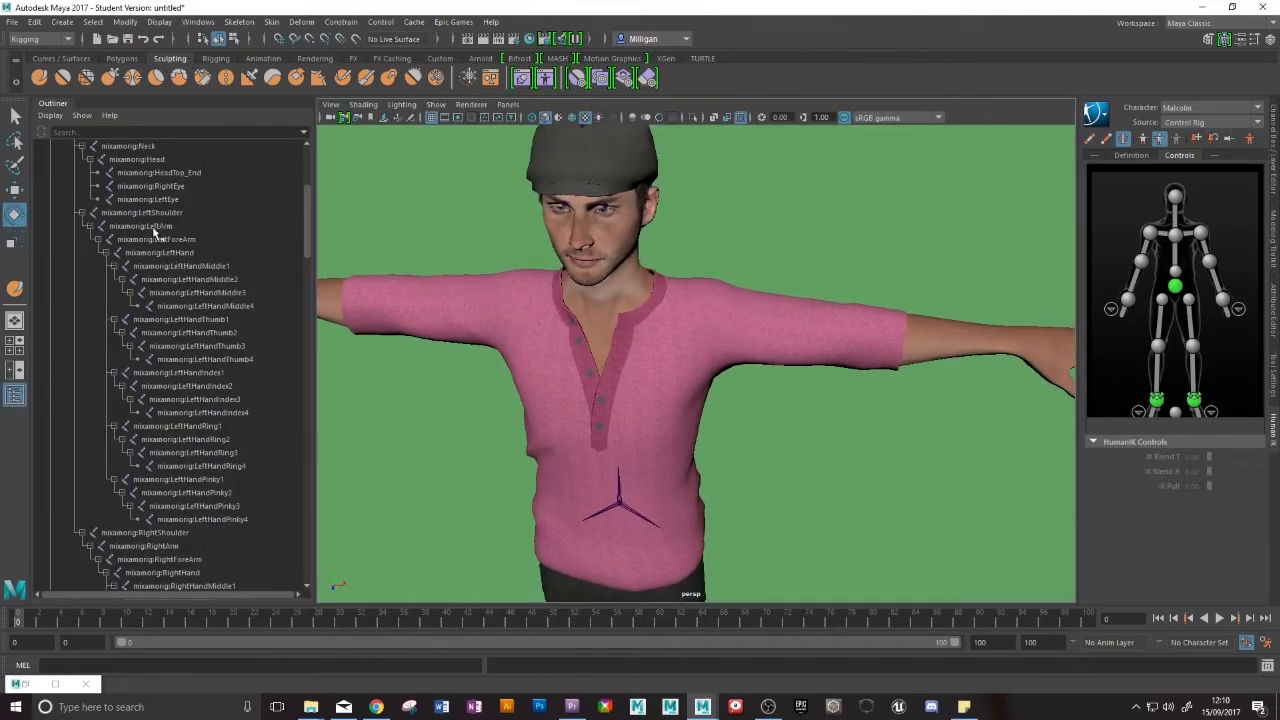
{"action": "left_click", "coordinate": [148, 226]}
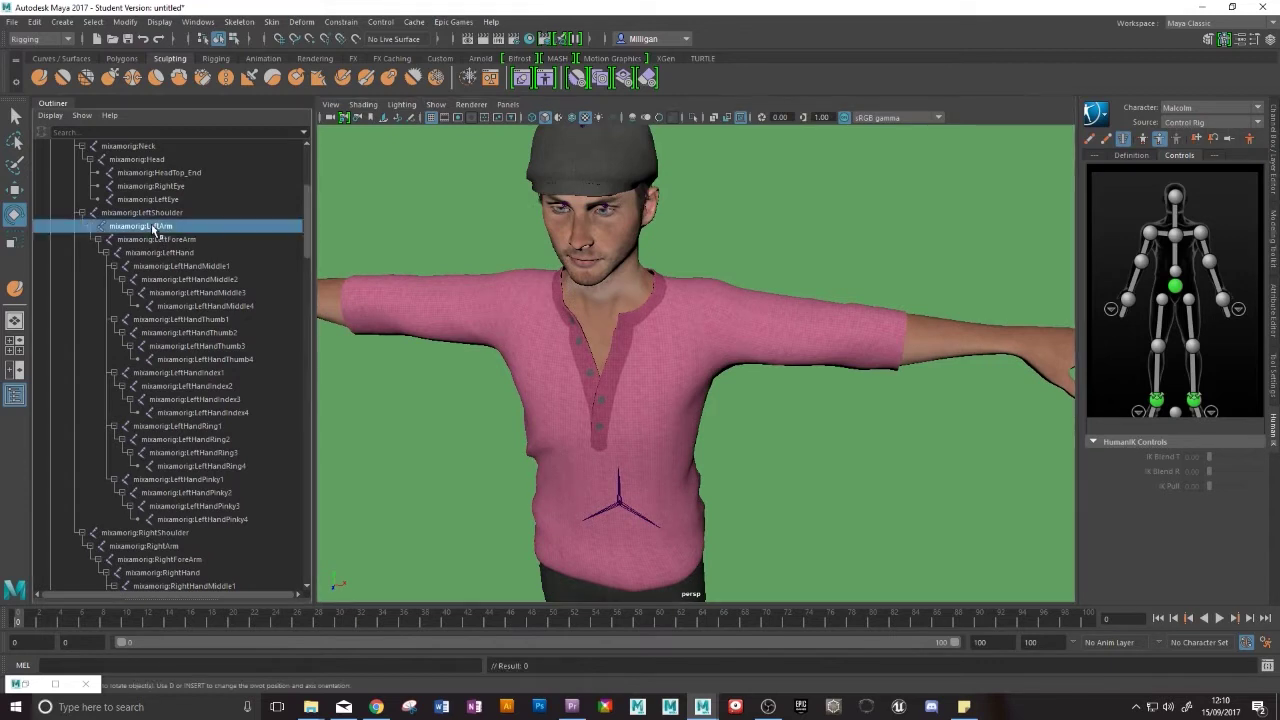
{"action": "left_click", "coordinate": [1274, 312]}
{"action": "left_click", "coordinate": [1118, 319]}
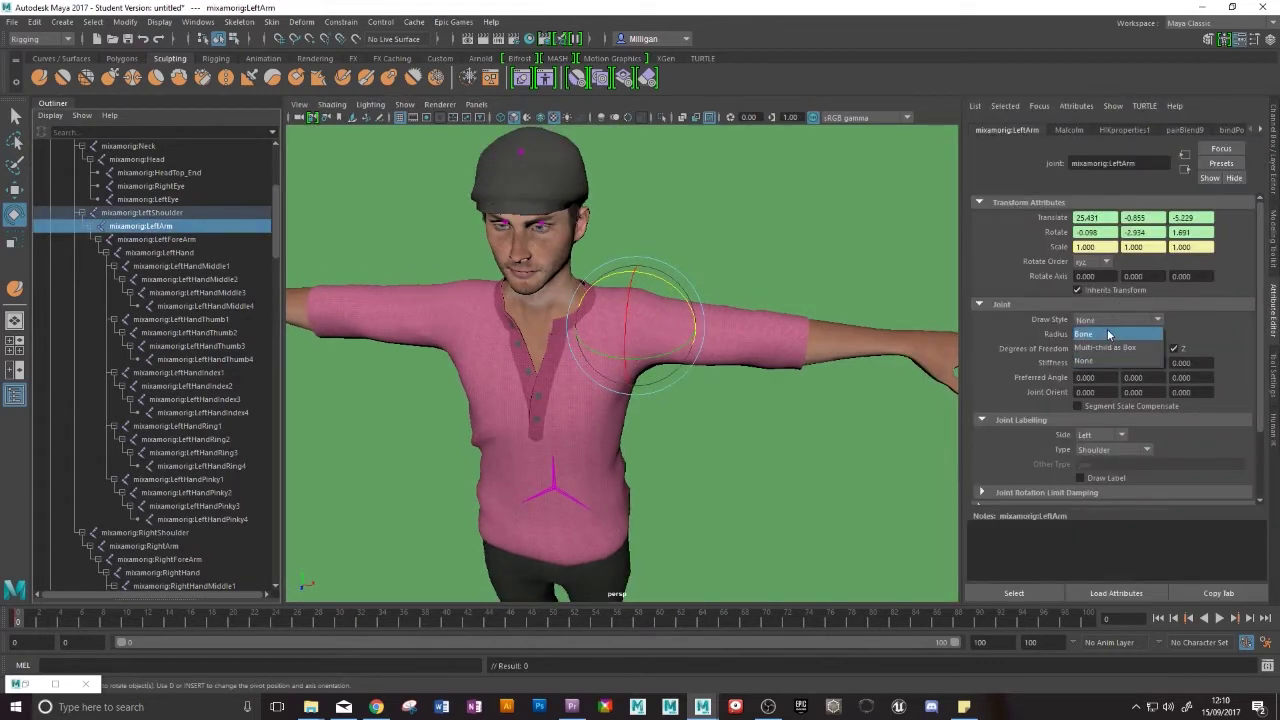
{"action": "left_click", "coordinate": [1110, 333]}
- Set the draw style of the mixamorig:LeftForeArm joint to Bone
{"action": "left_click", "coordinate": [228, 239]}
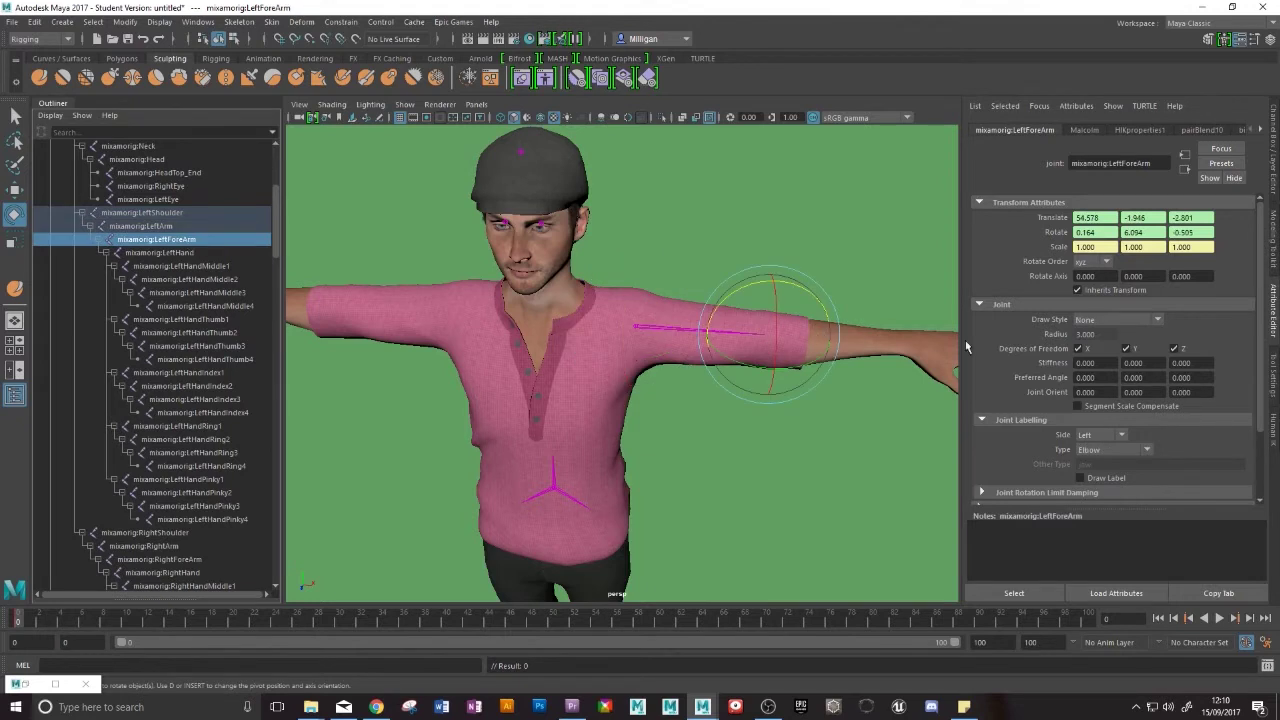
{"action": "left_click", "coordinate": [1086, 320]}
{"action": "left_click", "coordinate": [1094, 334]}
- Toggle the HumanIK FK skeleton and IK effector displays on and off to compare them with the character's own joints
{"action": "left_click", "coordinate": [1273, 425]}
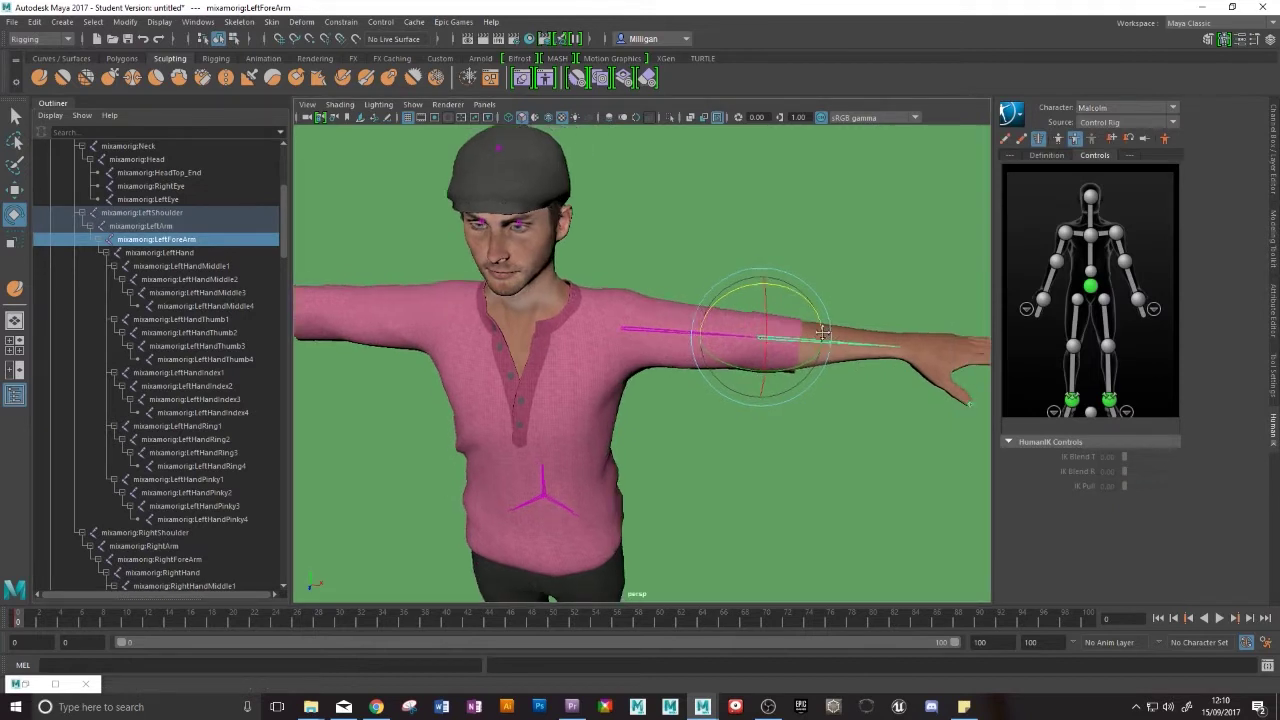
{"action": "middle_click_drag", "start_coordinate": [823, 333], "coordinate": [779, 362], "text": "alt"}
{"action": "left_click_drag", "start_coordinate": [779, 362], "coordinate": [784, 348], "text": "alt"}
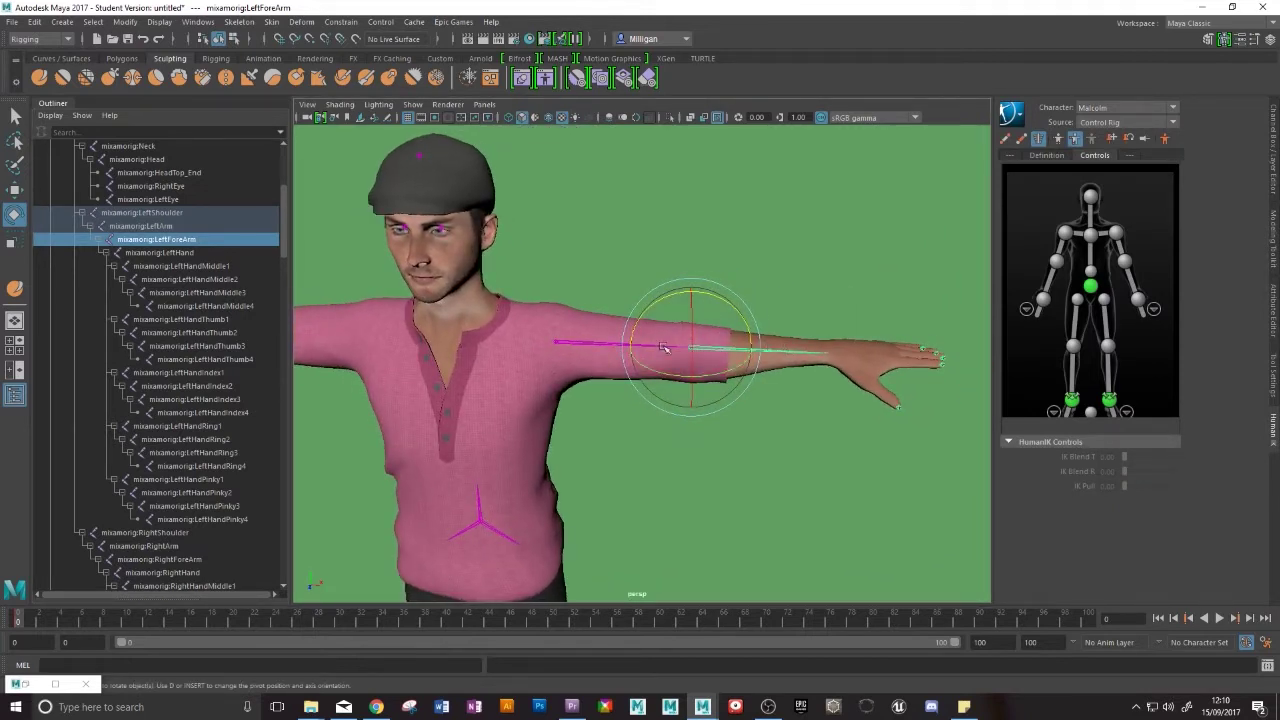
{"action": "left_click", "coordinate": [1021, 139]}
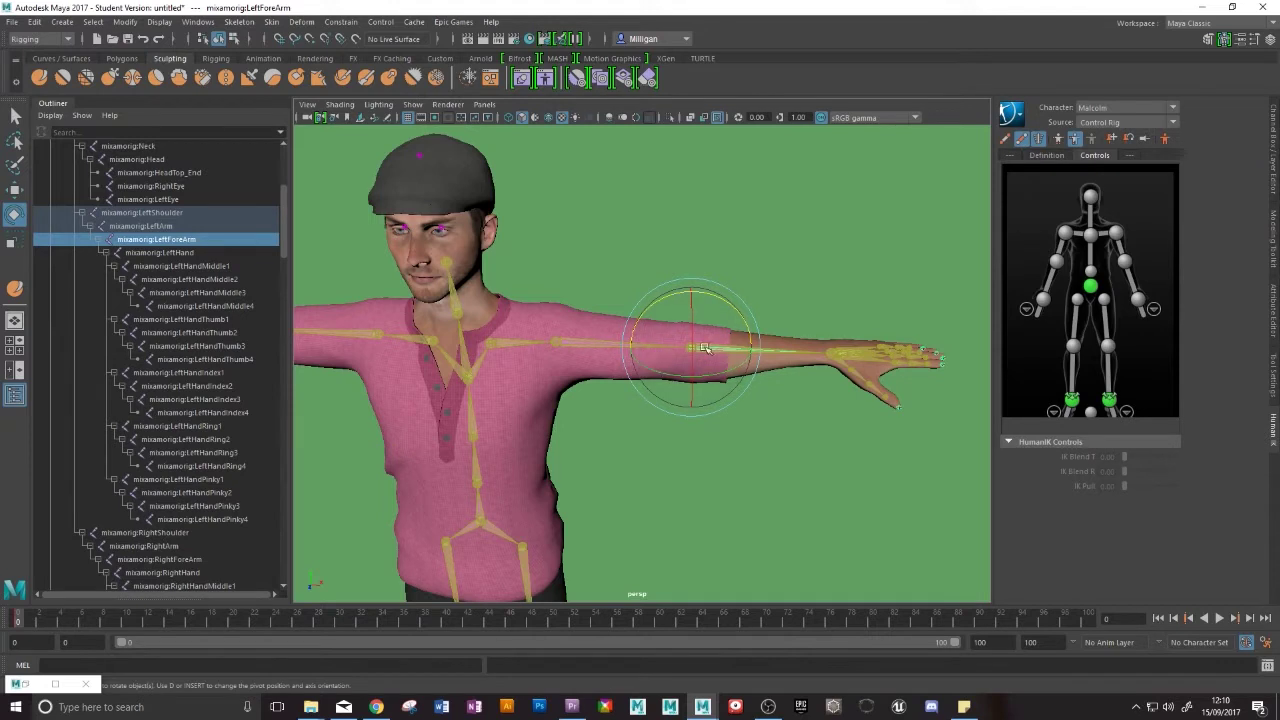
{"action": "left_click", "coordinate": [1021, 139]}
{"action": "left_click", "coordinate": [1006, 140]}
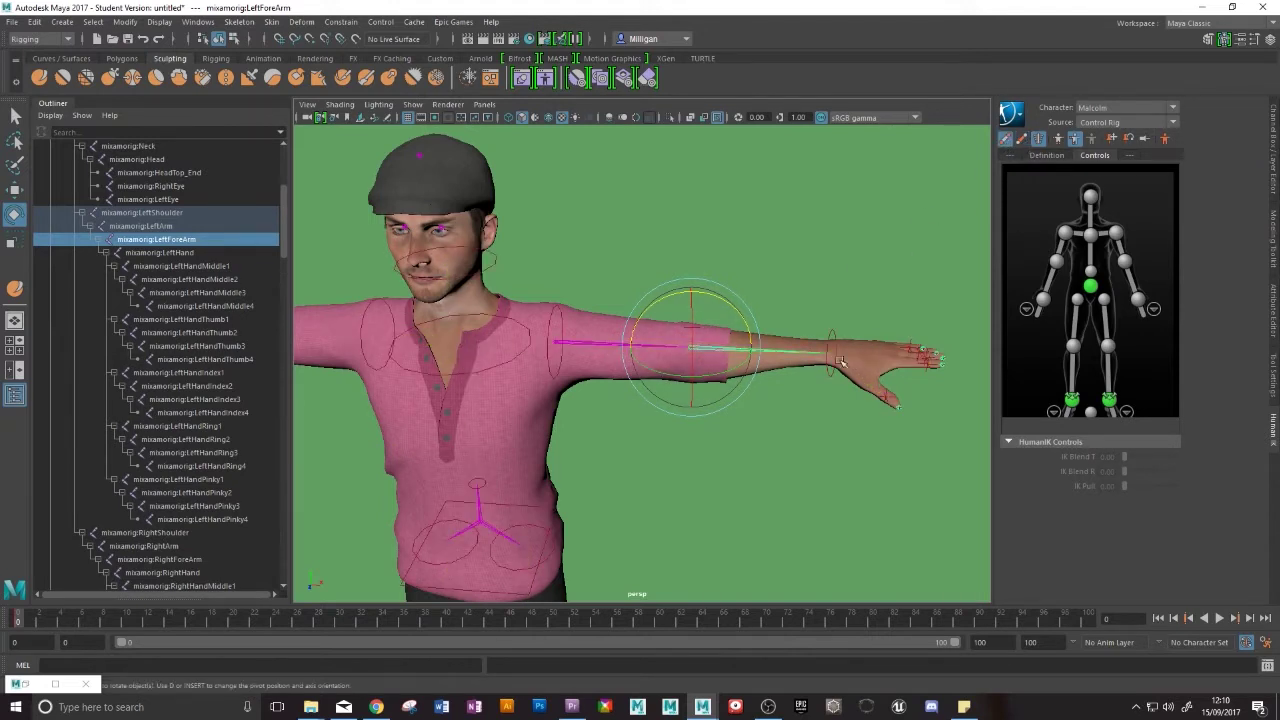
{"action": "left_click", "coordinate": [1006, 140]}
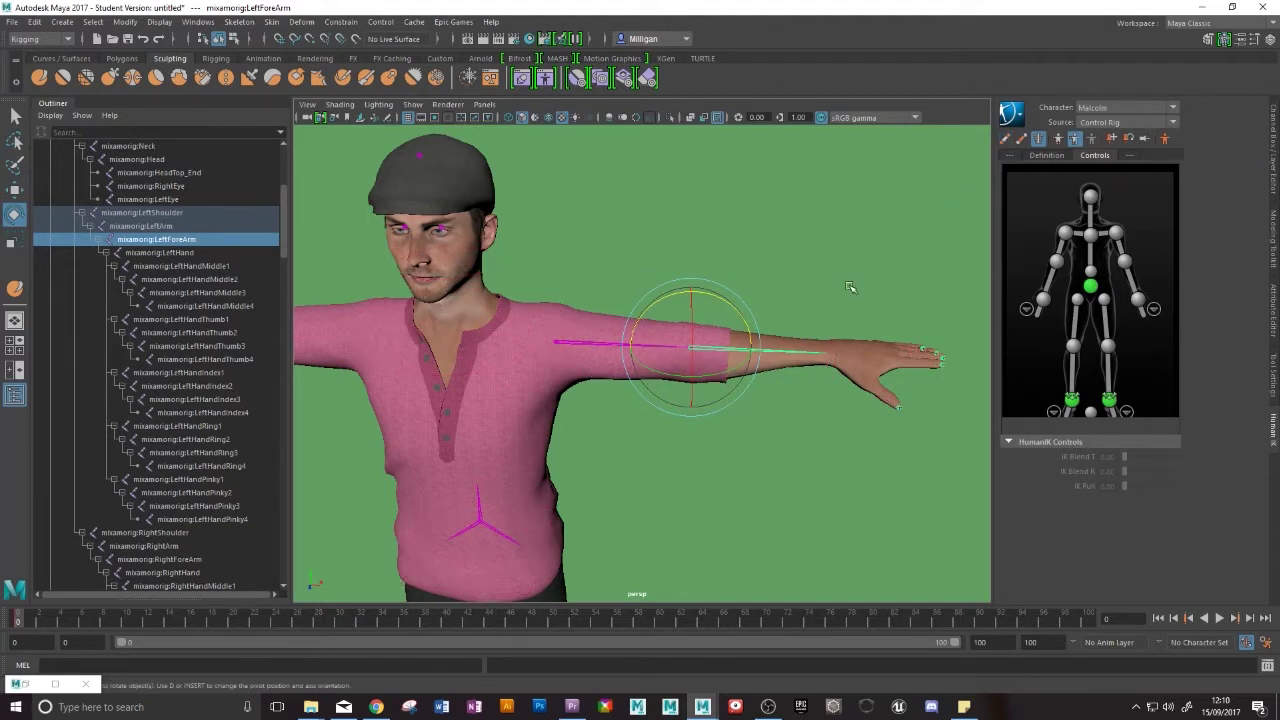
- Hide the Outliner and turn the HumanIK FK skeleton display on
{"action": "left_click_drag", "start_coordinate": [627, 306], "coordinate": [682, 300], "text": "alt"}
{"action": "middle_click_drag", "start_coordinate": [682, 300], "coordinate": [722, 300], "text": "alt"}
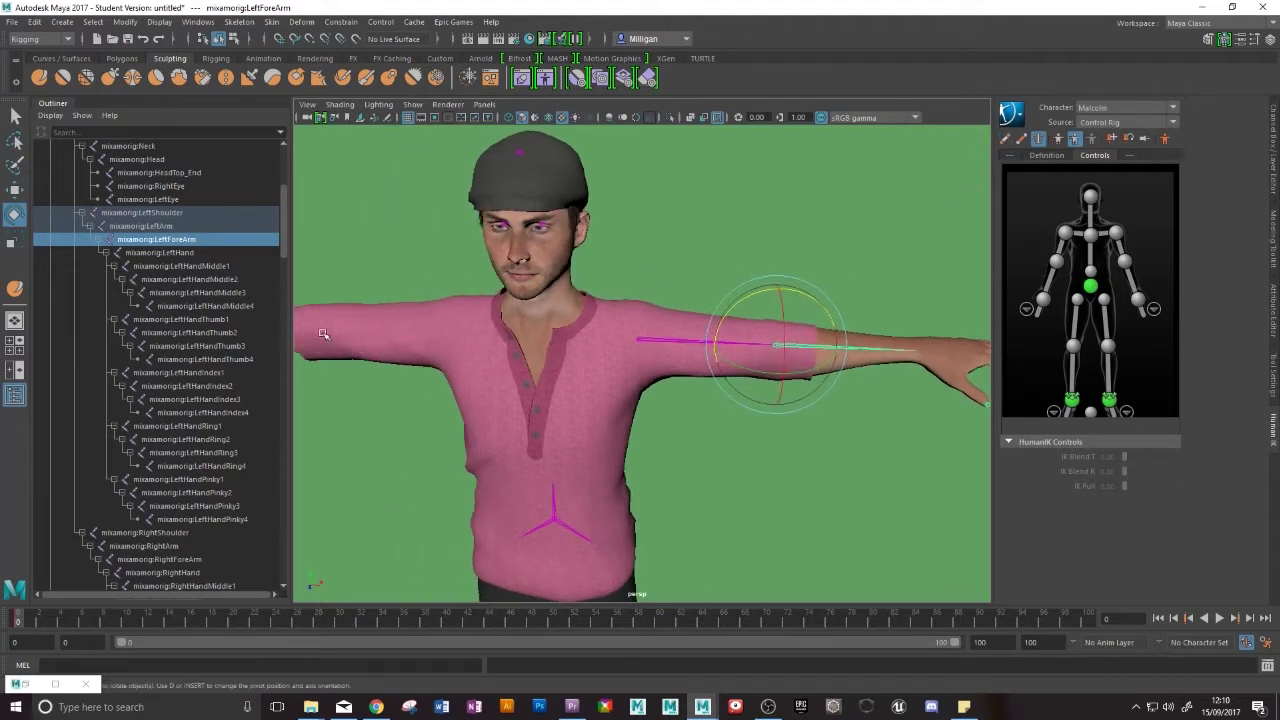
{"action": "left_click", "coordinate": [14, 396]}
{"action": "mouse_move", "coordinate": [519, 412]}
{"action": "left_mouse_down", "text": "alt"}
{"action": "mouse_move", "coordinate": [509, 396]}
{"action": "mouse_move", "coordinate": [474, 423]}
{"action": "mouse_move", "coordinate": [508, 432]}
{"action": "mouse_move", "coordinate": [516, 408]}
{"action": "left_mouse_up", "text": "alt"}
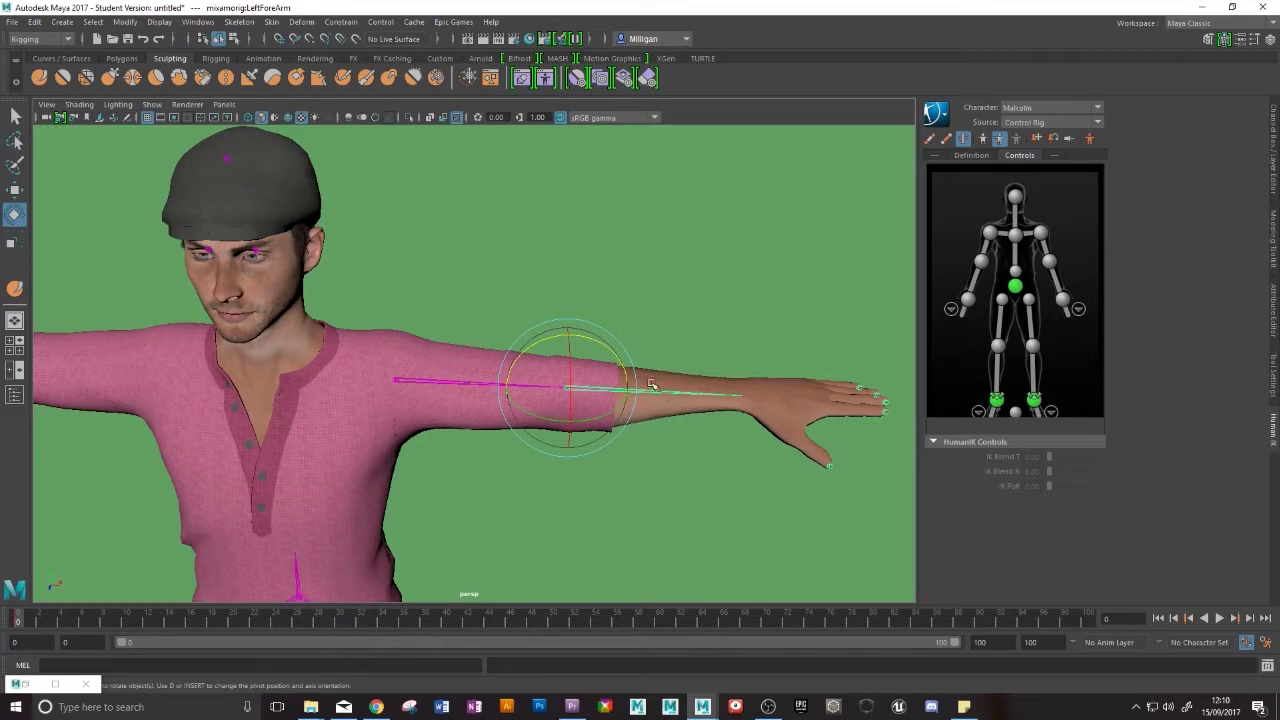
{"action": "left_click", "coordinate": [948, 139]}
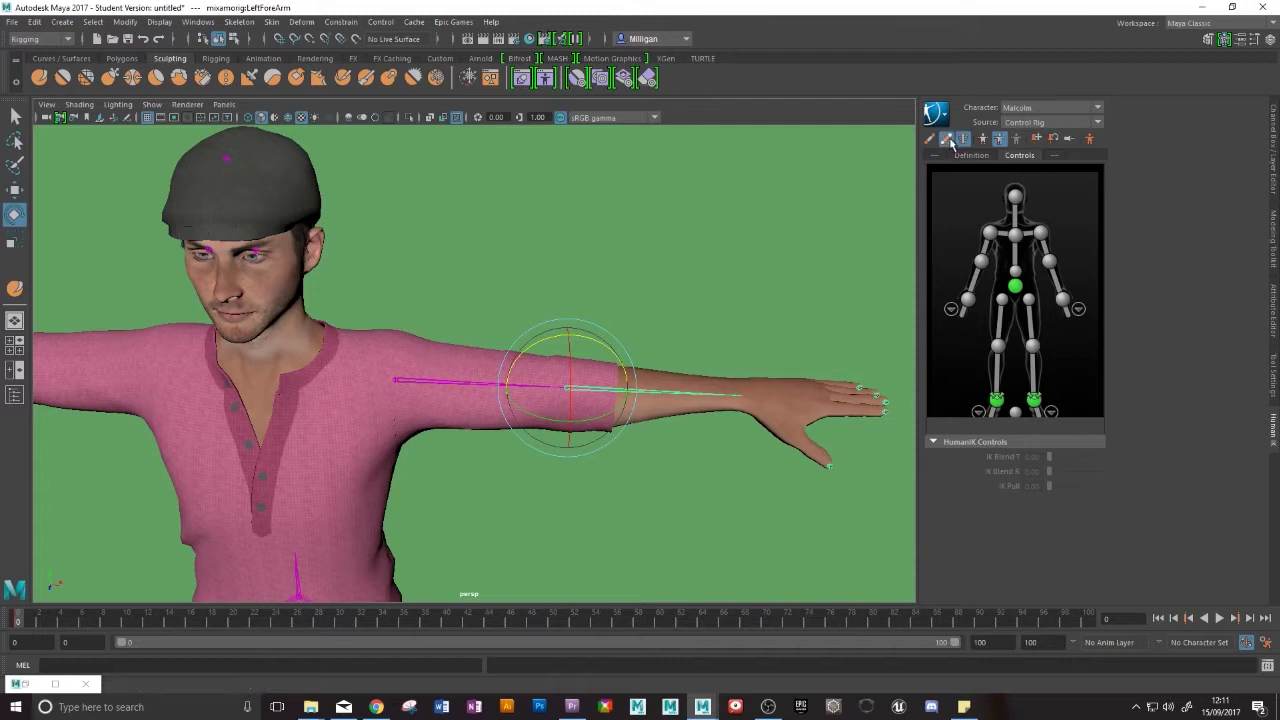
- Open the Pose Editor for pose space deformation and move its window clear of the left forearm and HumanIK controls
{"action": "left_click", "coordinate": [303, 22]}
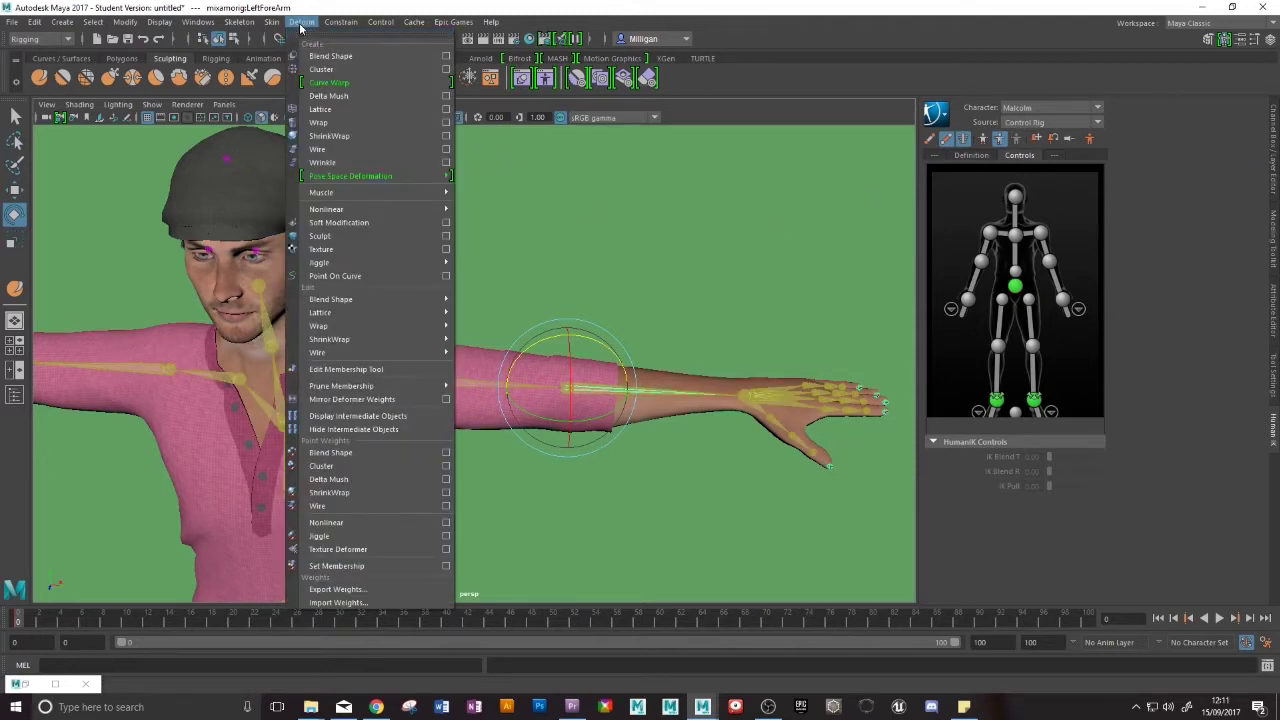
{"action": "mouse_move", "coordinate": [333, 178]}
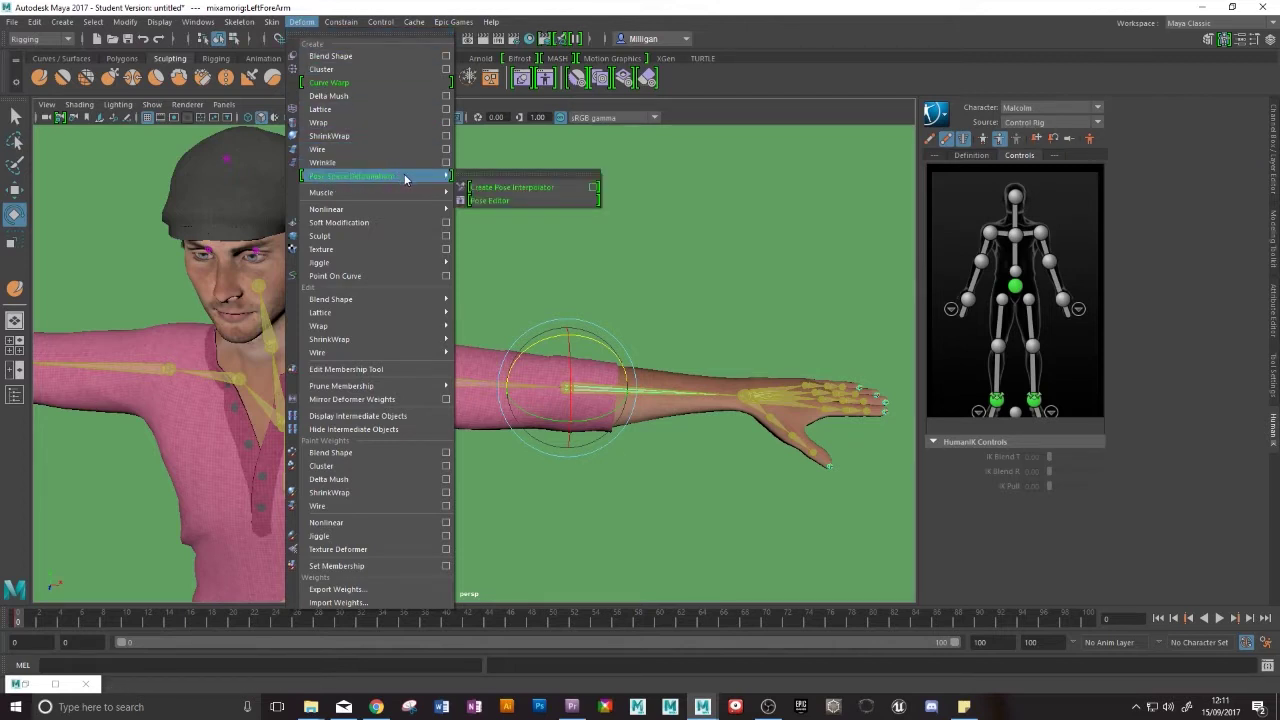
{"action": "left_click", "coordinate": [501, 205]}
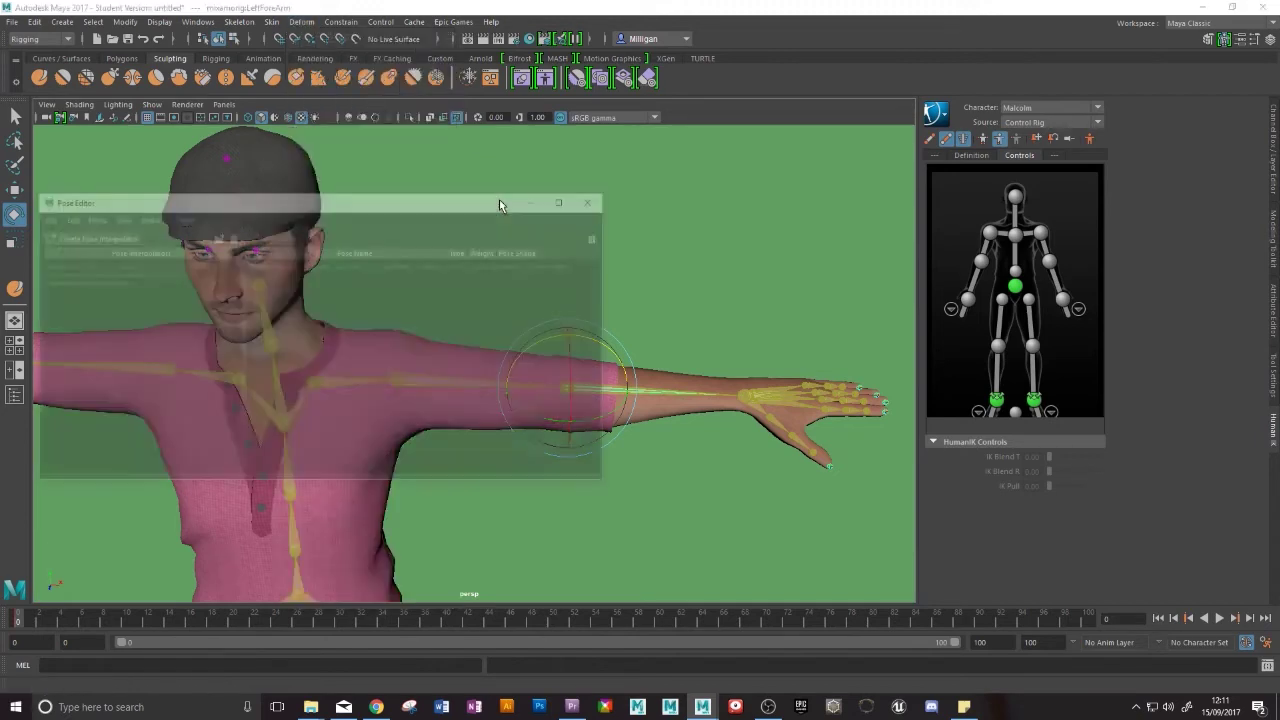
{"action": "left_click_drag", "start_coordinate": [368, 123], "coordinate": [922, 71]}
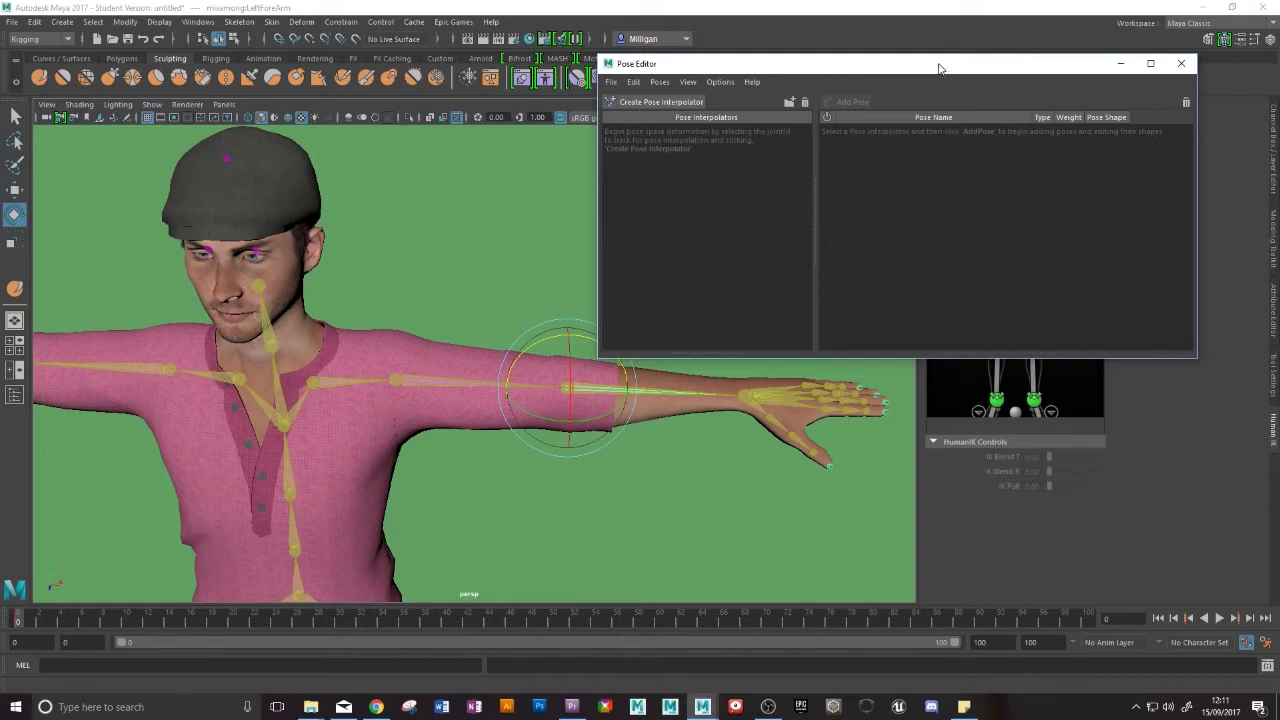
{"action": "left_click_drag", "start_coordinate": [944, 67], "coordinate": [640, 31]}
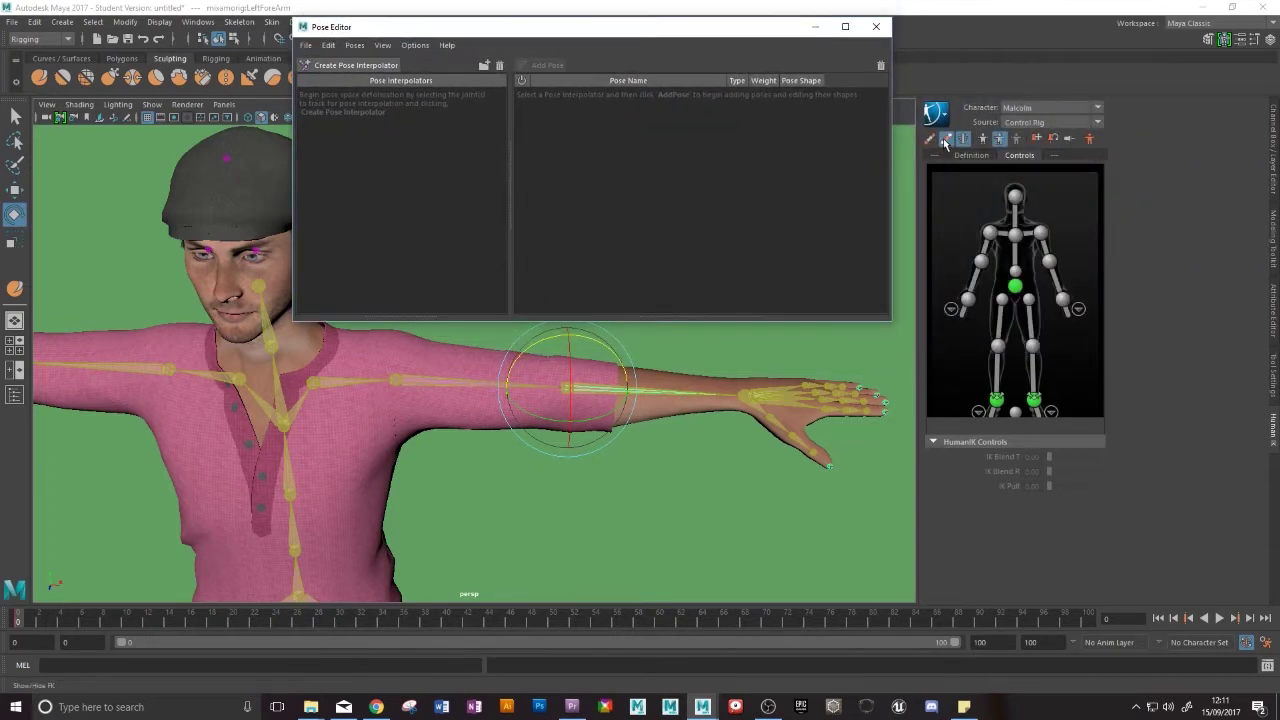
- Create a pose interpolator with neutral poses for the mixamorig:LeftForeArm joint, with the HumanIK FK skeleton hidden
{"action": "left_click", "coordinate": [686, 356]}
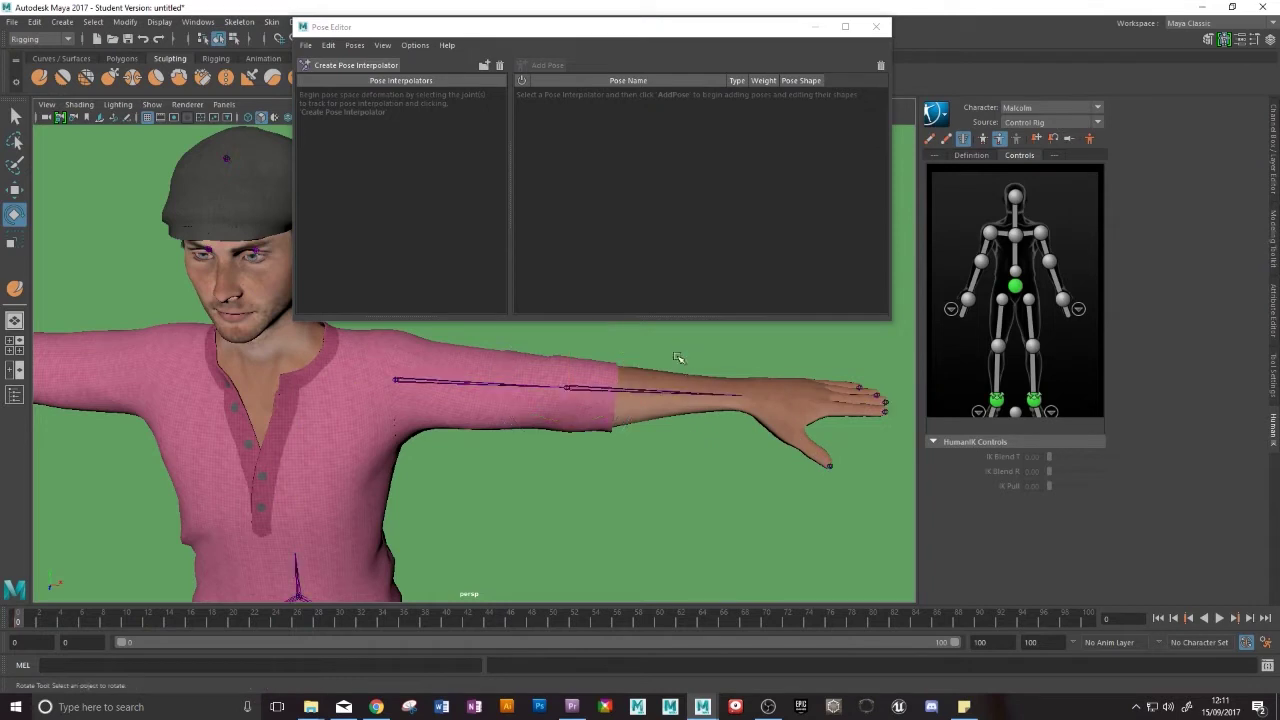
{"action": "left_click", "coordinate": [640, 391]}
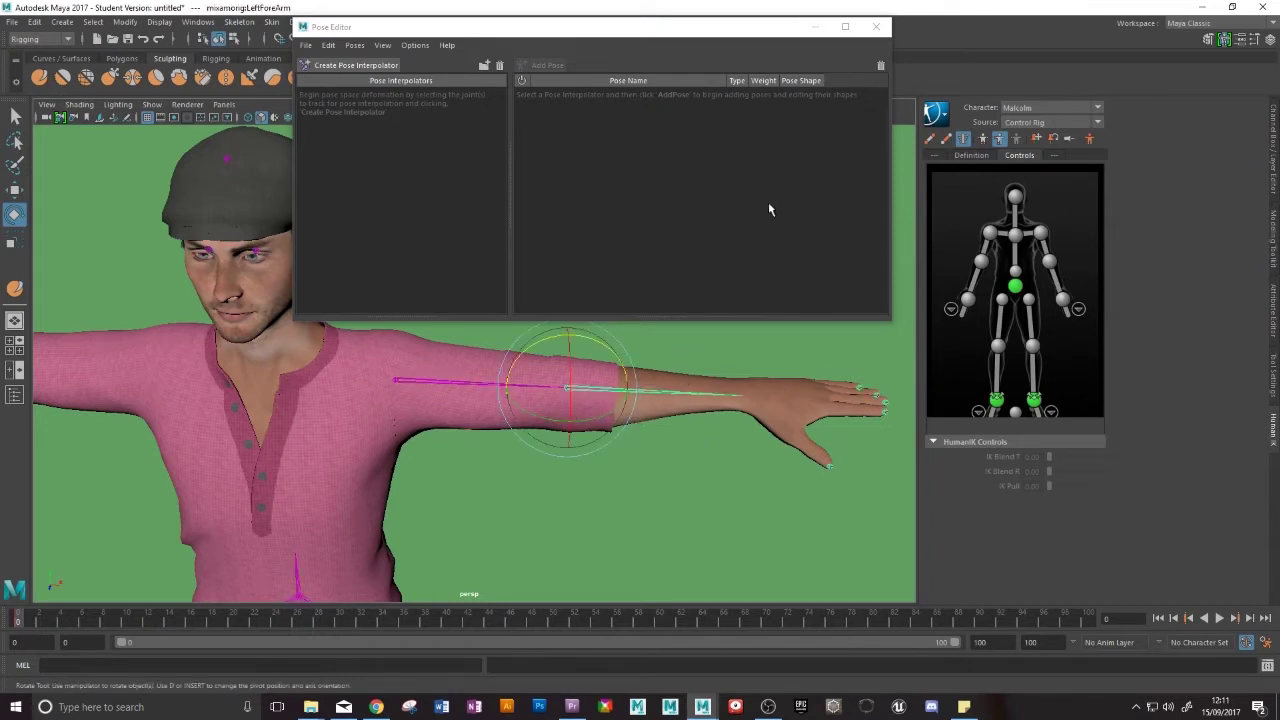
{"action": "left_click", "coordinate": [360, 70]}
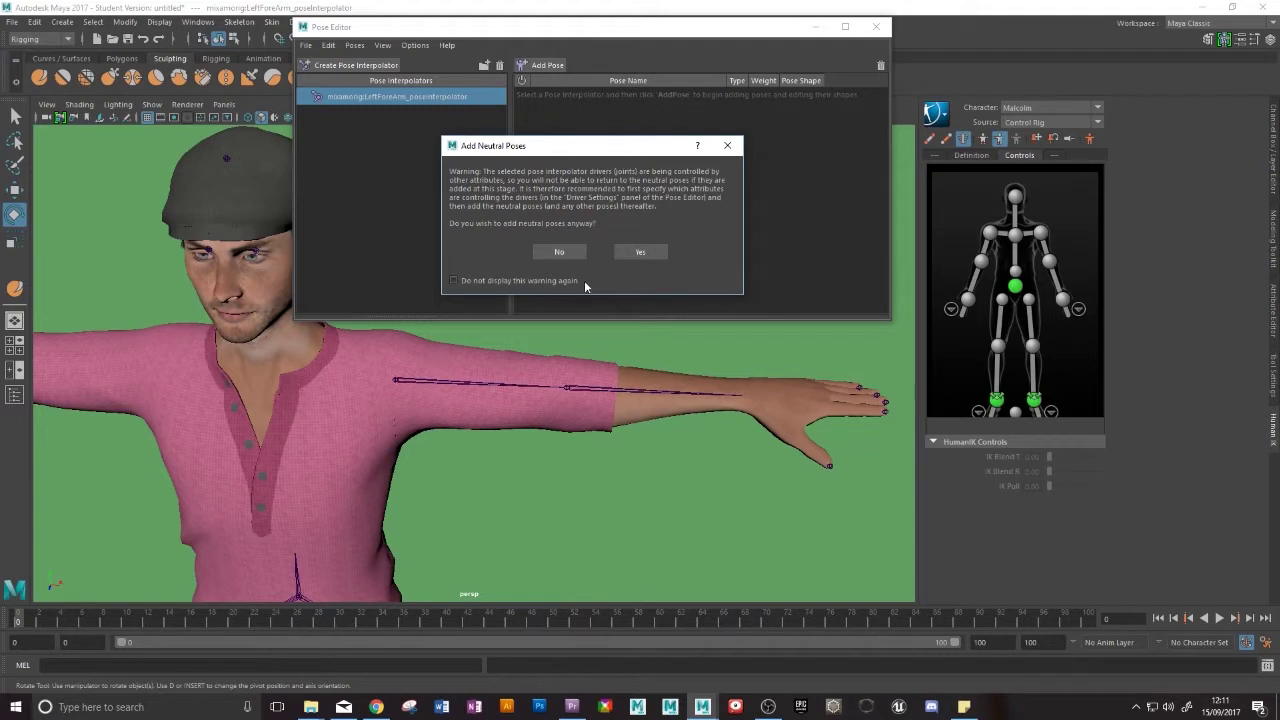
{"action": "left_click", "coordinate": [631, 253]}
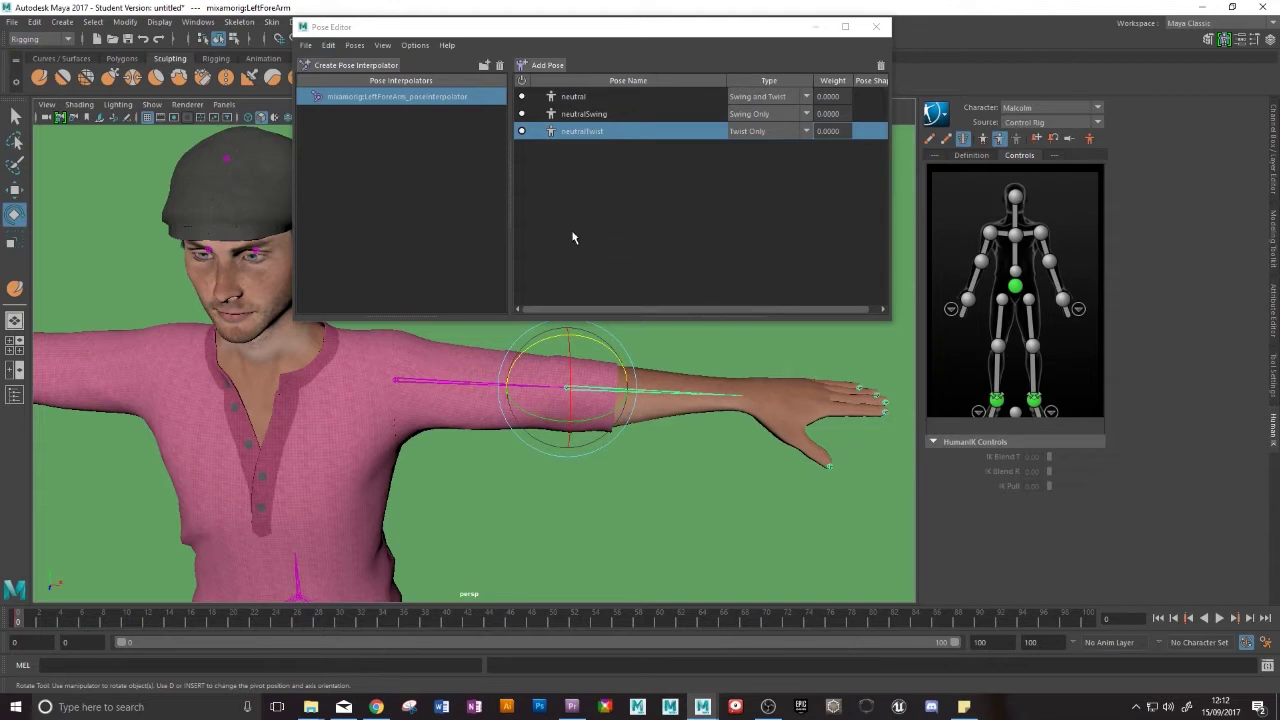
- Bring back the FK skeleton and bend the left elbow by rotating Malcolm_Ctrl_LeftForeArm to about 100 degrees in Rotate Z
{"action": "left_click", "coordinate": [946, 139]}
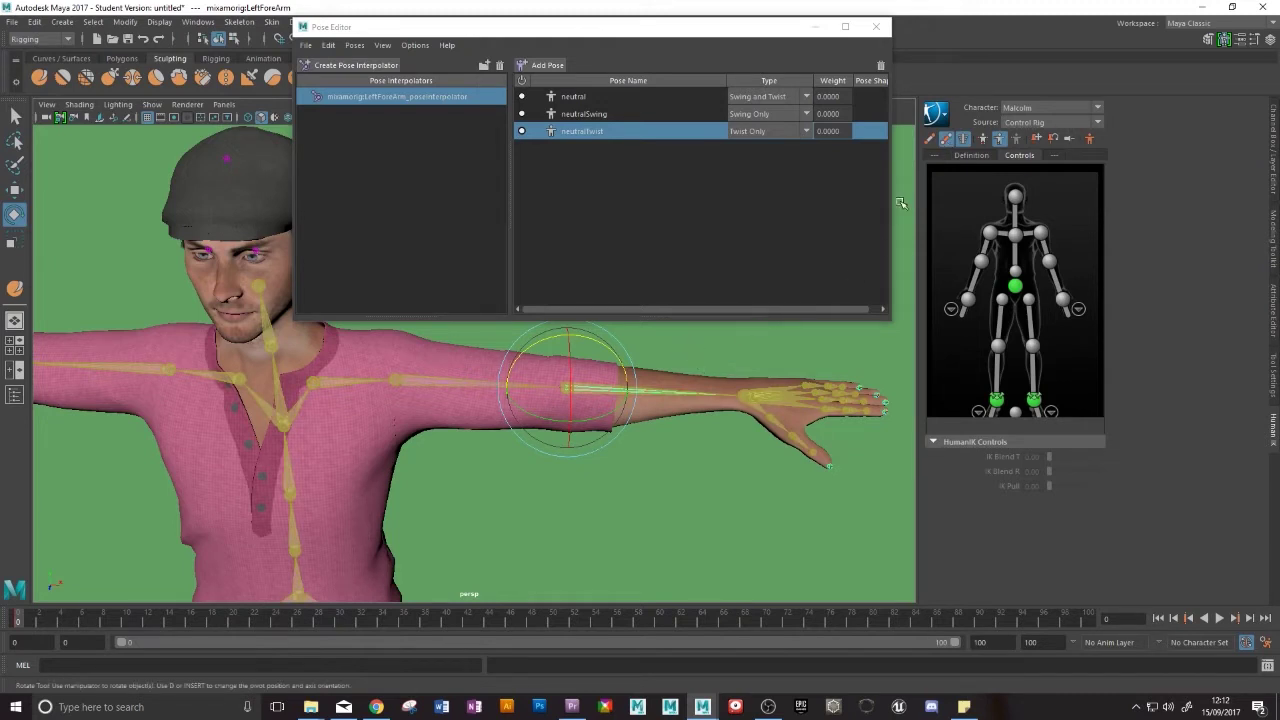
{"action": "left_click", "coordinate": [677, 394]}
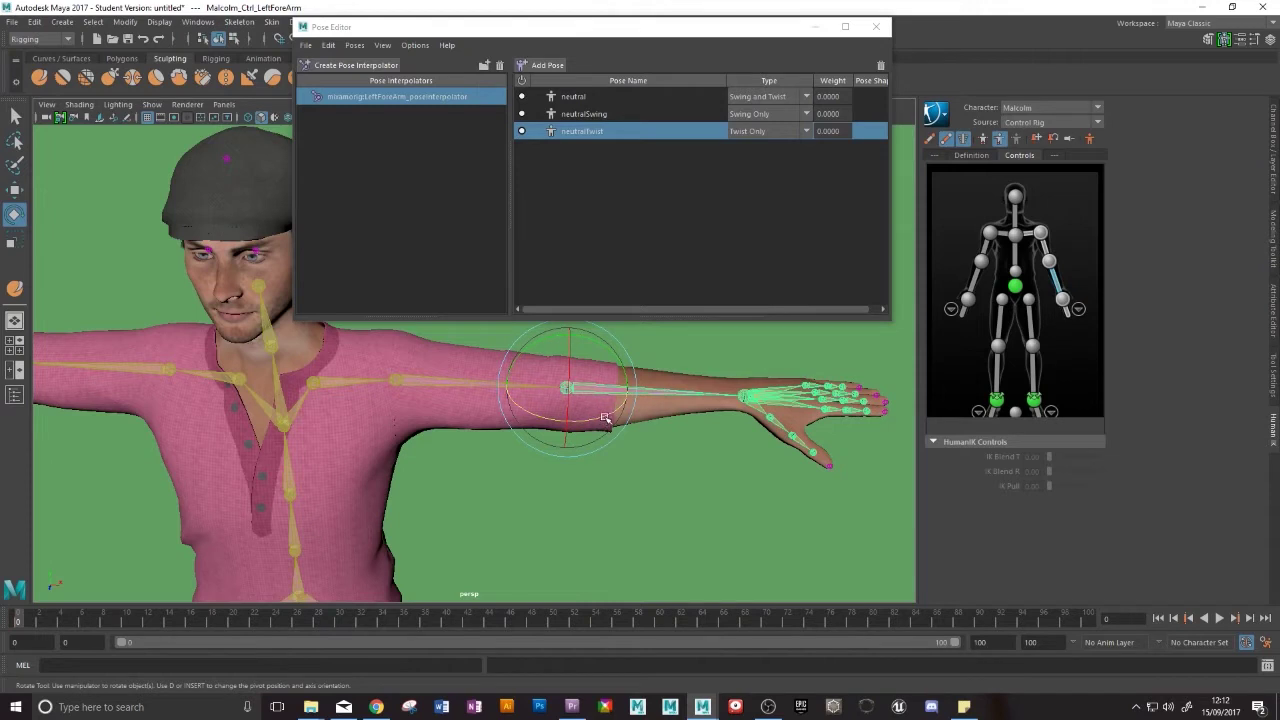
{"action": "left_click_drag", "start_coordinate": [606, 417], "coordinate": [646, 490]}
{"action": "middle_click_drag", "start_coordinate": [646, 490], "coordinate": [712, 403], "text": "alt"}
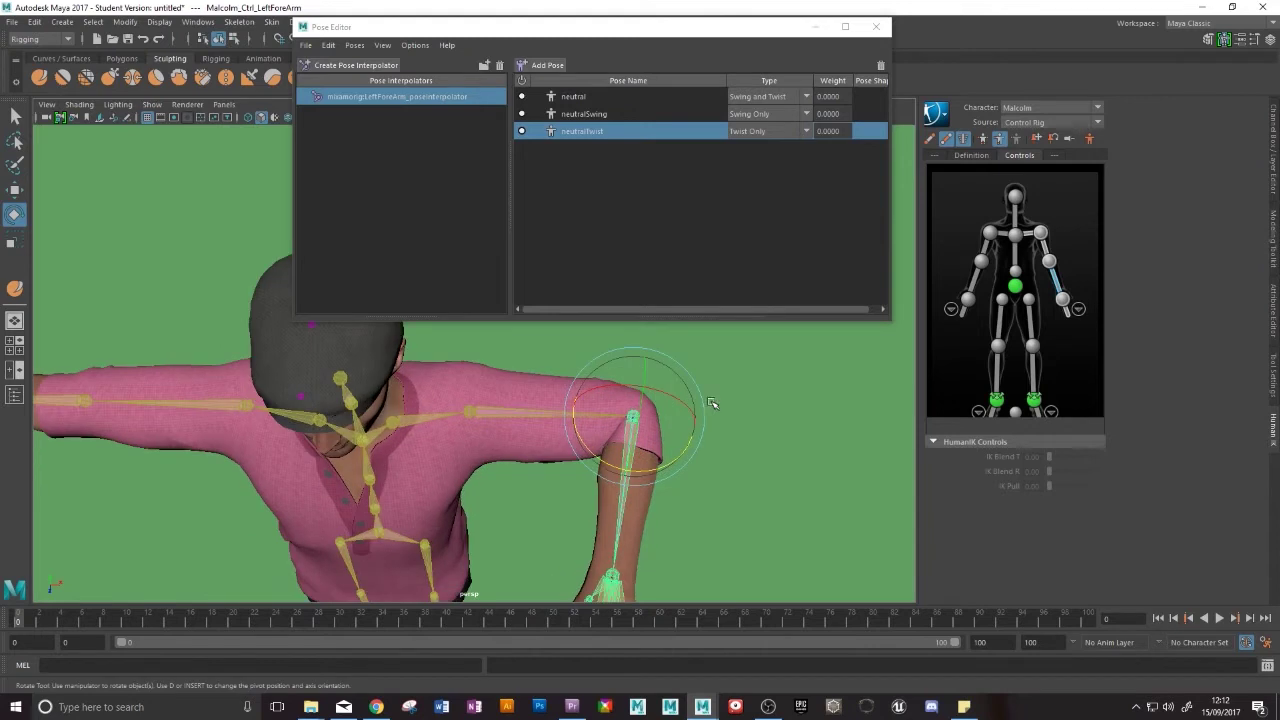
{"action": "left_click", "coordinate": [1273, 177]}
{"action": "double_click", "coordinate": [1235, 149]}
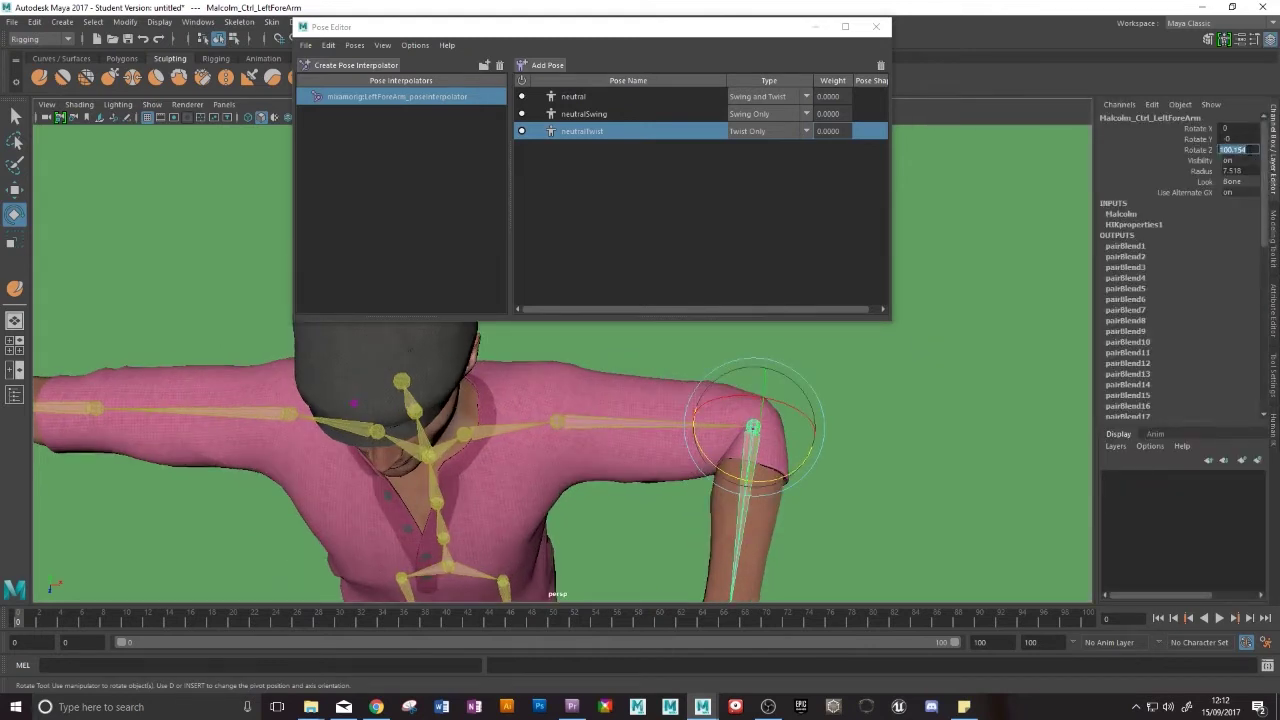
{"action": "type", "text": "00"}
{"action": "key", "text": "Return"}
{"action": "left_click", "coordinate": [1273, 430]}
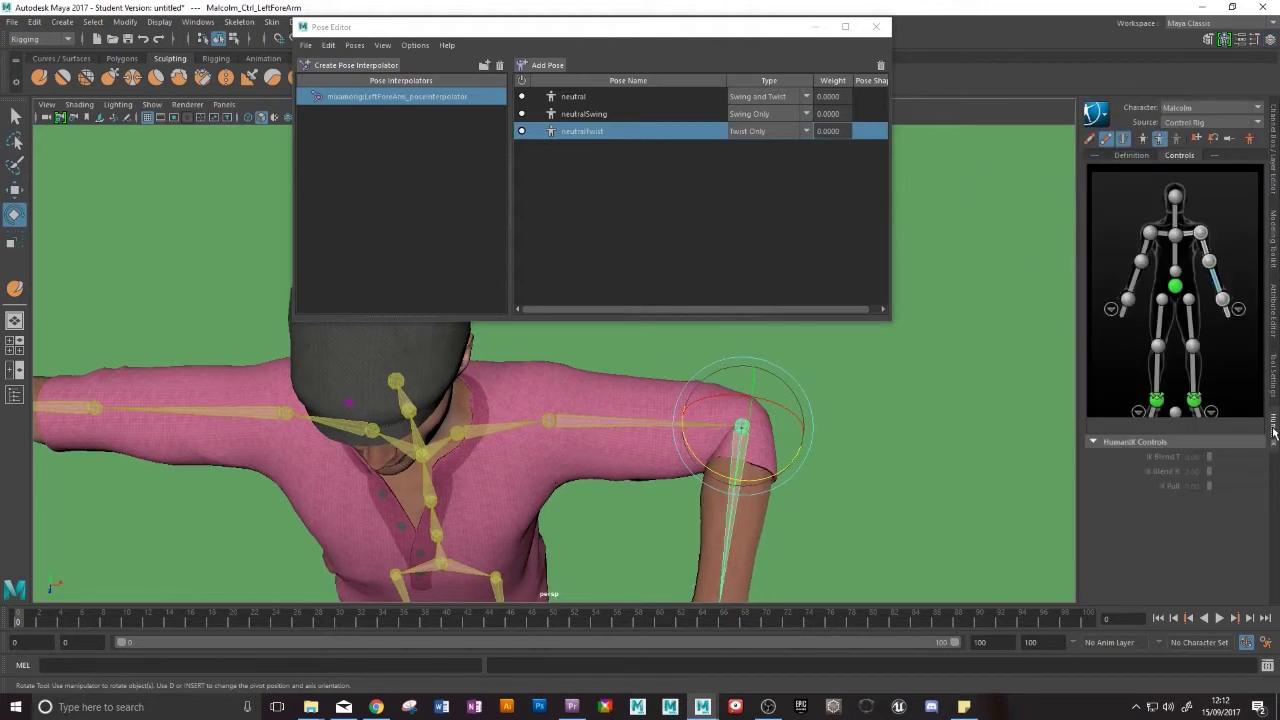
- Add a pose for the bent left forearm joint and create its pose shape on a new blend shape deformer named Elbow_Bulge
{"action": "left_click", "coordinate": [1108, 141]}
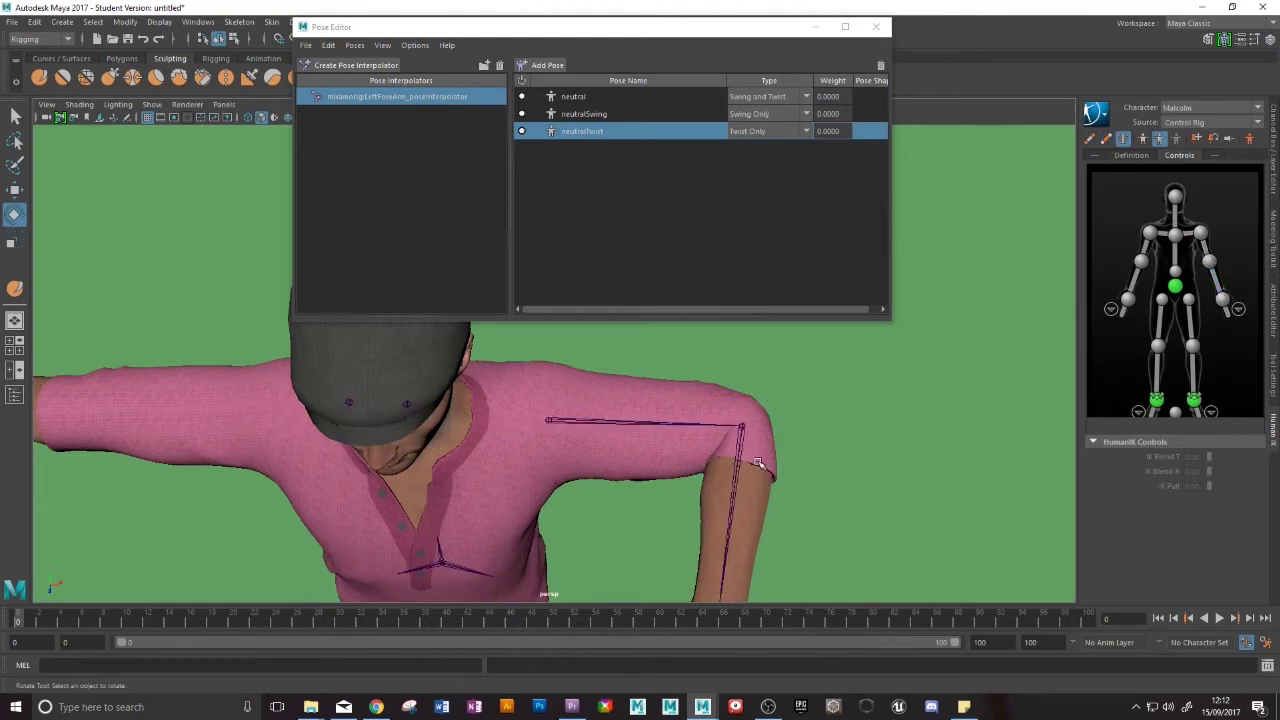
{"action": "left_click", "coordinate": [739, 456]}
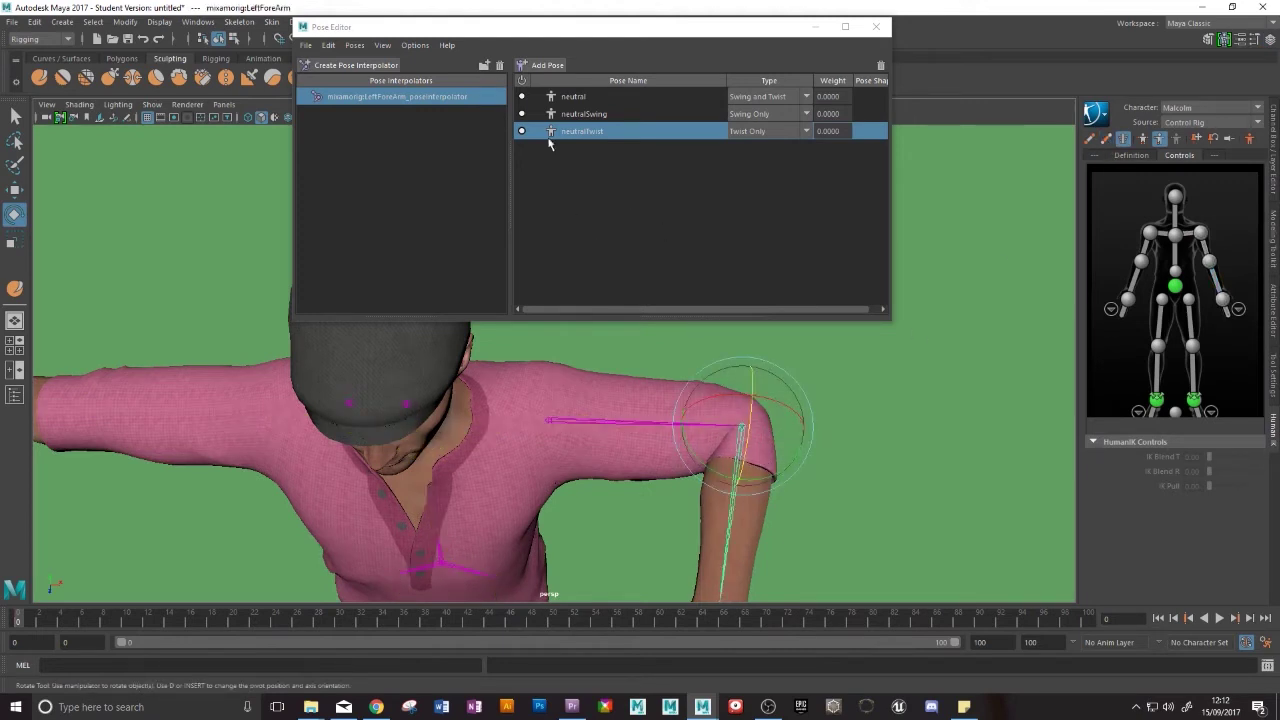
{"action": "left_click", "coordinate": [546, 66]}
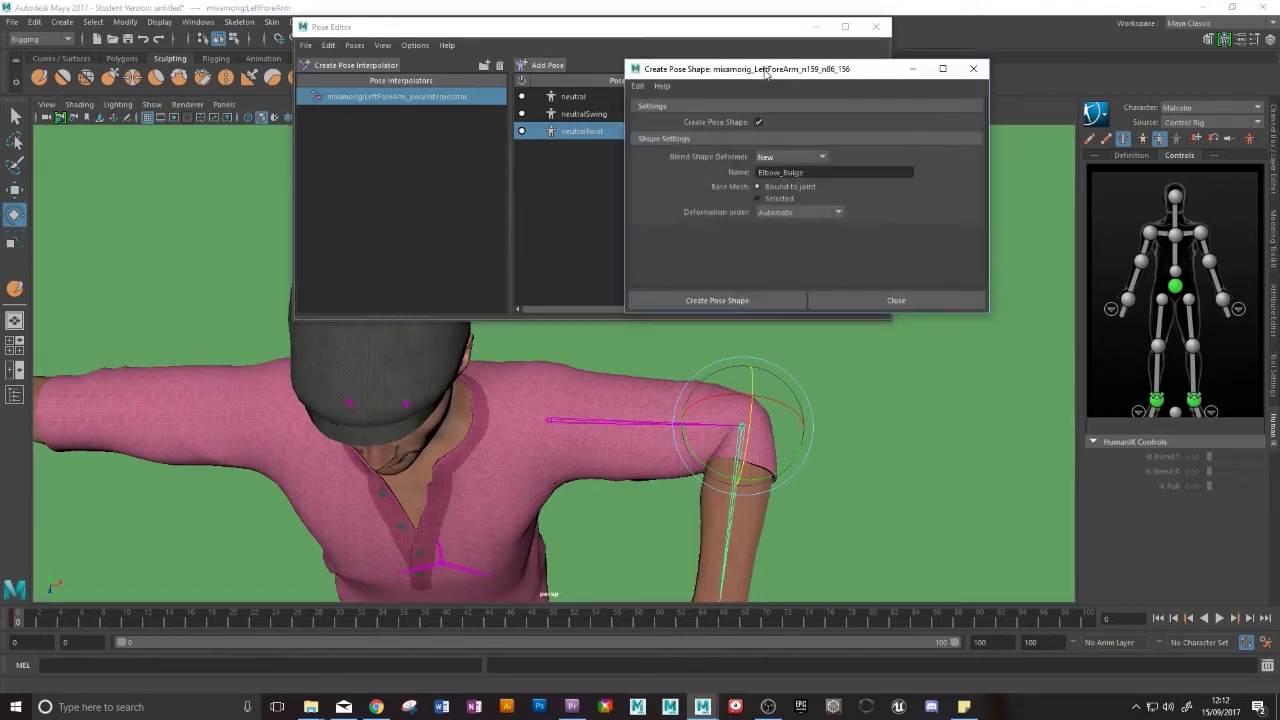
{"action": "left_click_drag", "start_coordinate": [765, 73], "coordinate": [918, 60]}
{"action": "left_click_drag", "start_coordinate": [964, 164], "coordinate": [892, 164]}
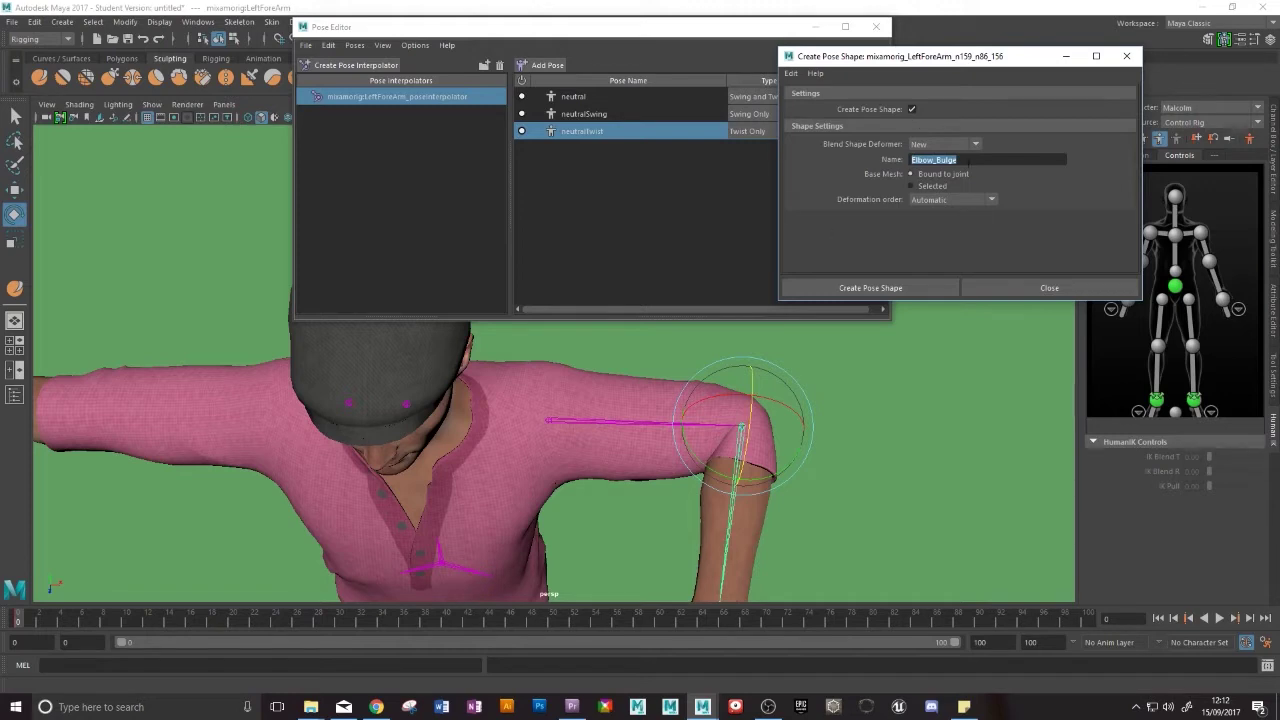
{"action": "left_click", "coordinate": [632, 387]}
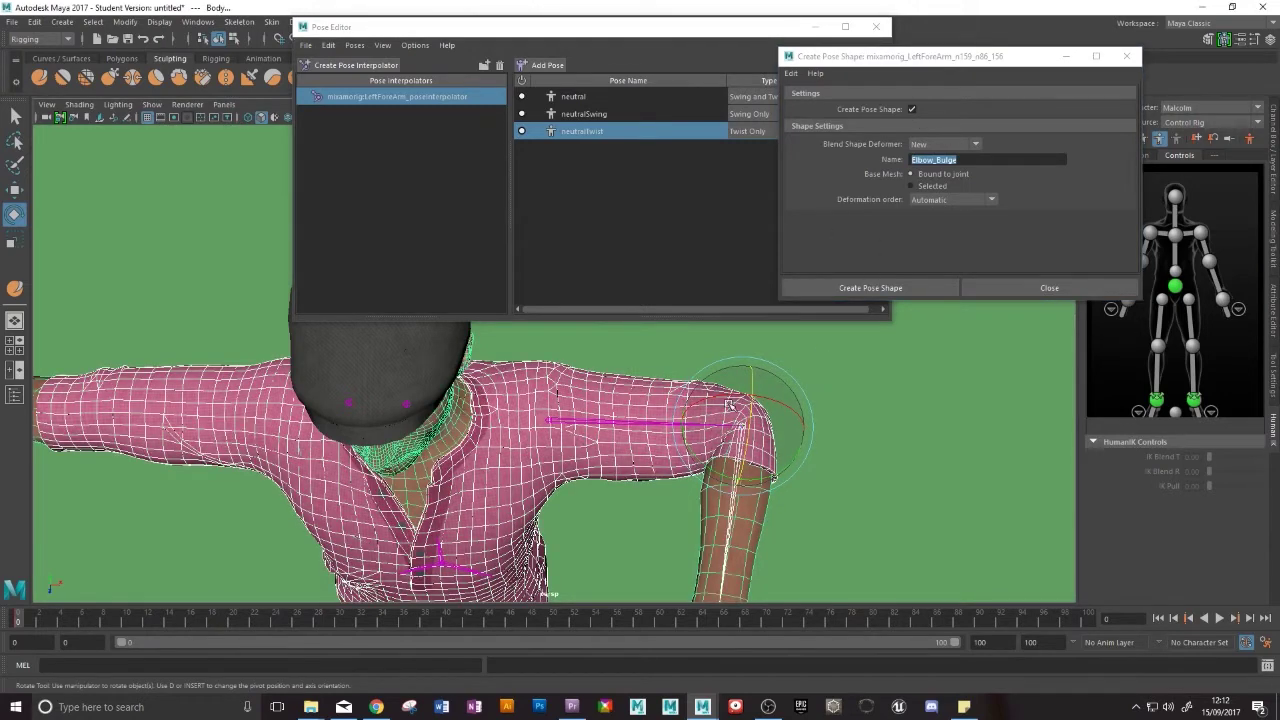
{"action": "left_click", "coordinate": [903, 289]}
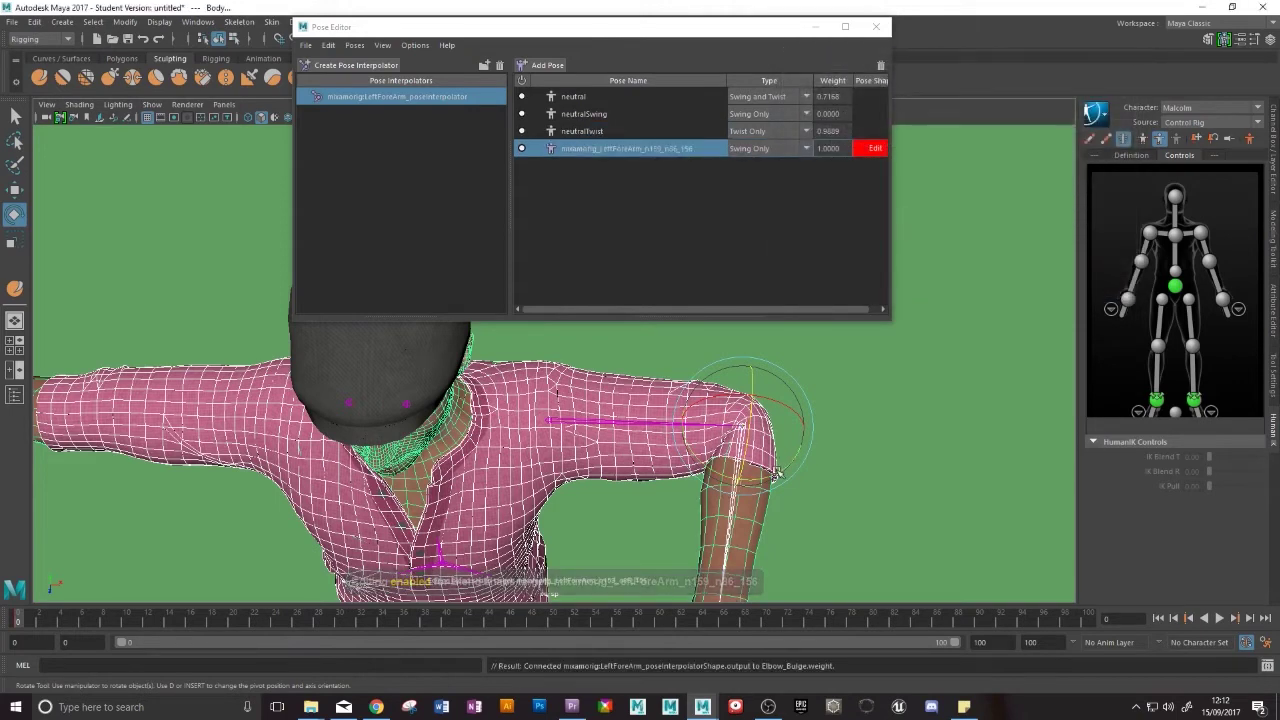
- Minimize the Pose Editor and put the character's pink shirt mesh into vertex selection mode
{"action": "left_click_drag", "start_coordinate": [790, 480], "coordinate": [802, 450], "text": "alt"}
{"action": "middle_click_drag", "start_coordinate": [803, 450], "coordinate": [803, 496], "text": "alt"}
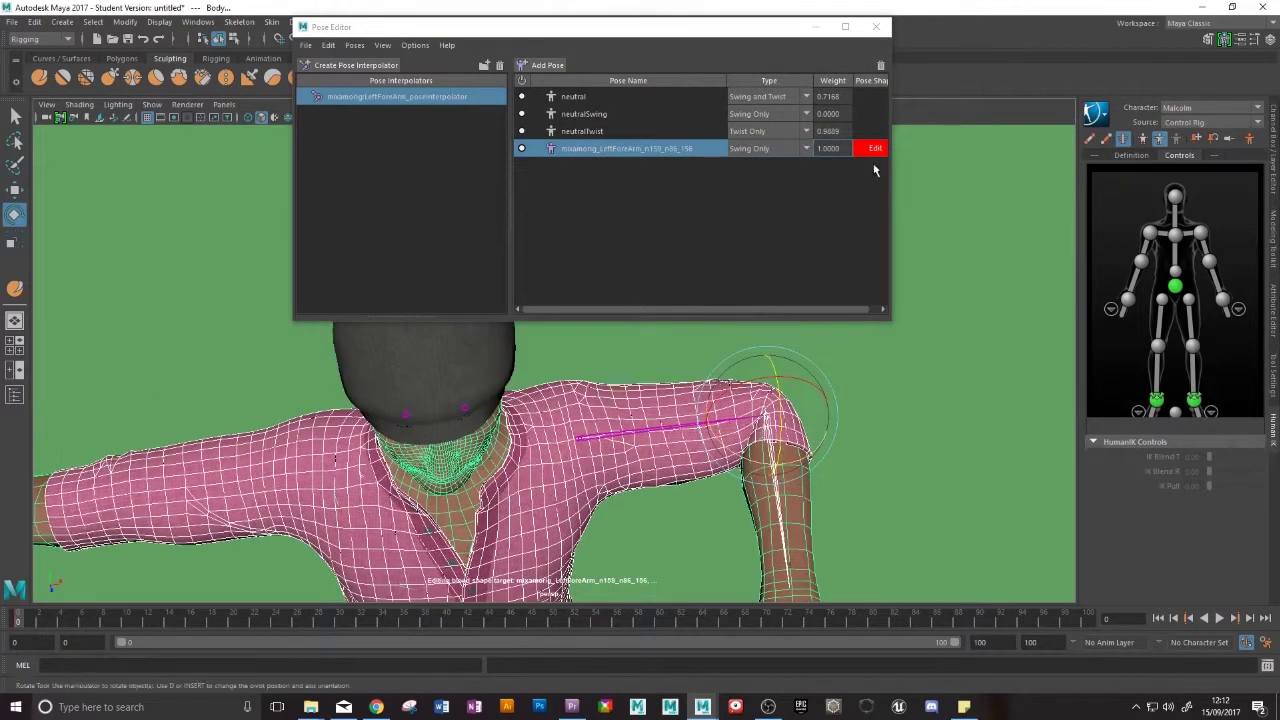
{"action": "left_click", "coordinate": [815, 27]}
{"action": "middle_click_drag", "start_coordinate": [699, 379], "coordinate": [698, 390], "text": "alt"}
{"action": "left_click_drag", "start_coordinate": [698, 389], "coordinate": [653, 345], "text": "alt"}
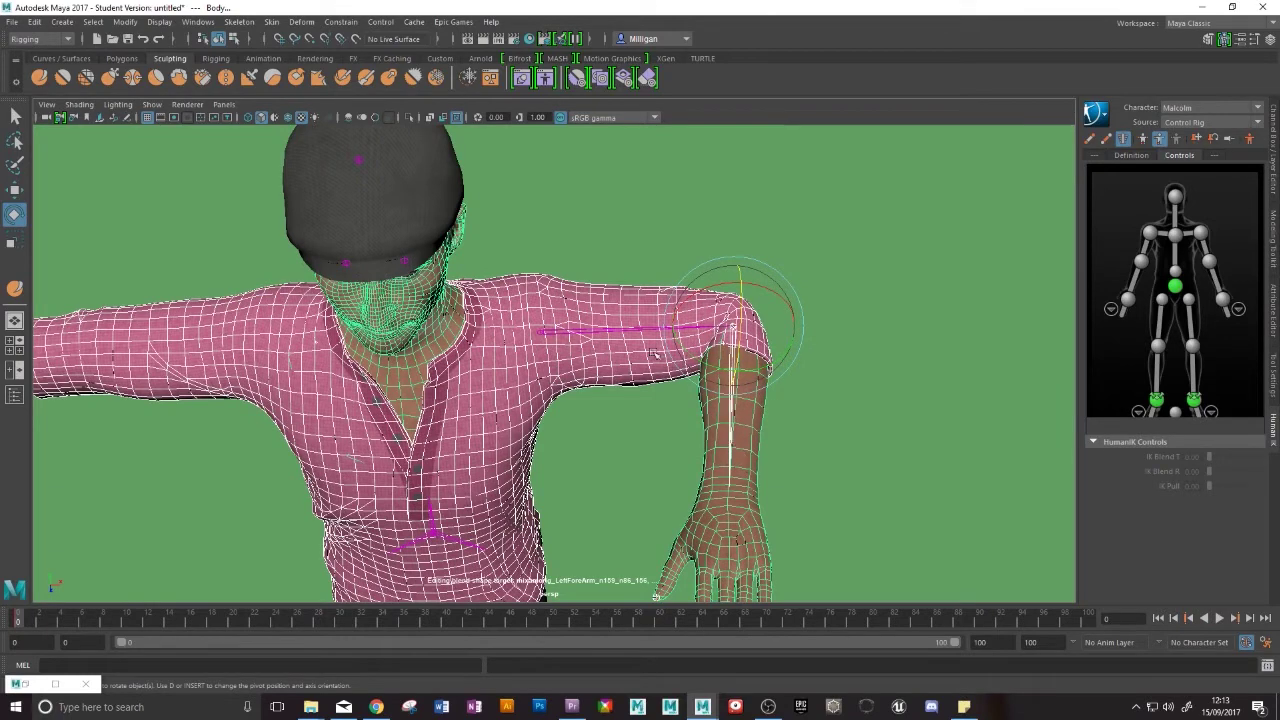
{"action": "middle_click_drag", "start_coordinate": [661, 352], "coordinate": [623, 339], "text": "alt"}
{"action": "left_click", "coordinate": [602, 357]}
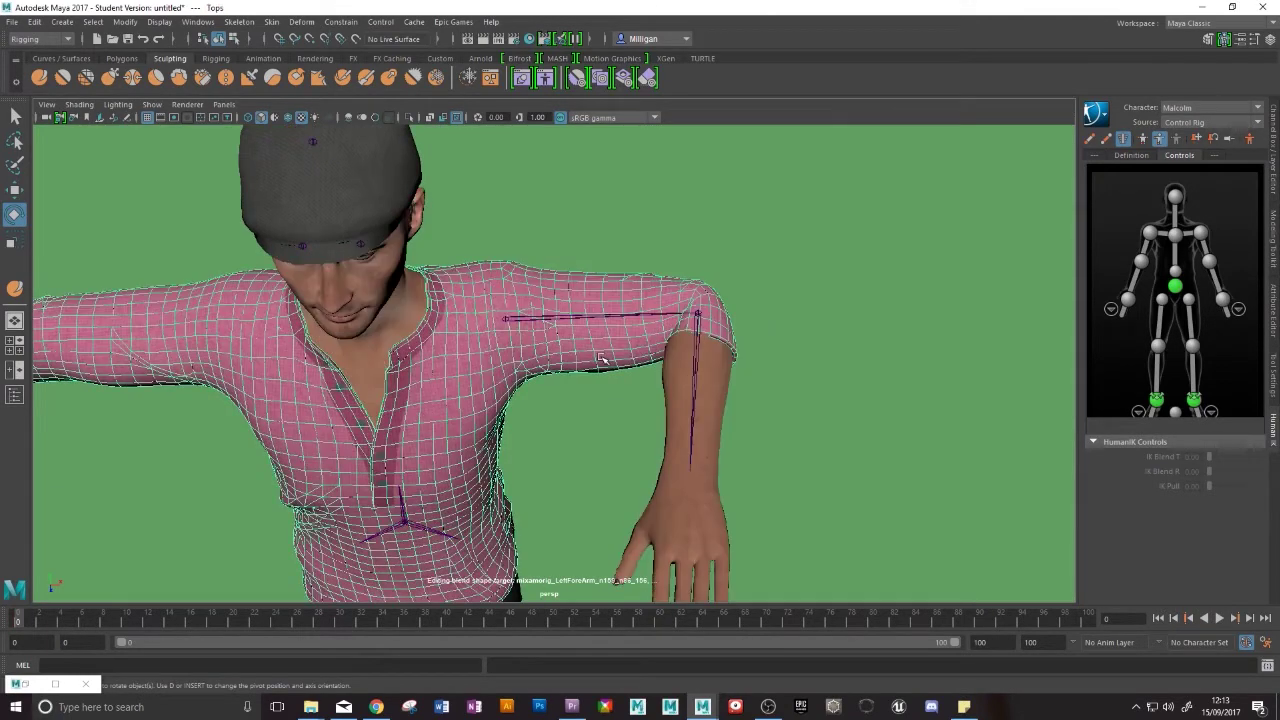
{"action": "right_click_drag", "start_coordinate": [610, 323], "coordinate": [535, 325]}
{"action": "scroll", "coordinate": [605, 387], "scroll_direction": "up", "scroll_amount": 4}
{"action": "scroll", "coordinate": [603, 387], "scroll_direction": "up", "scroll_amount": 2}
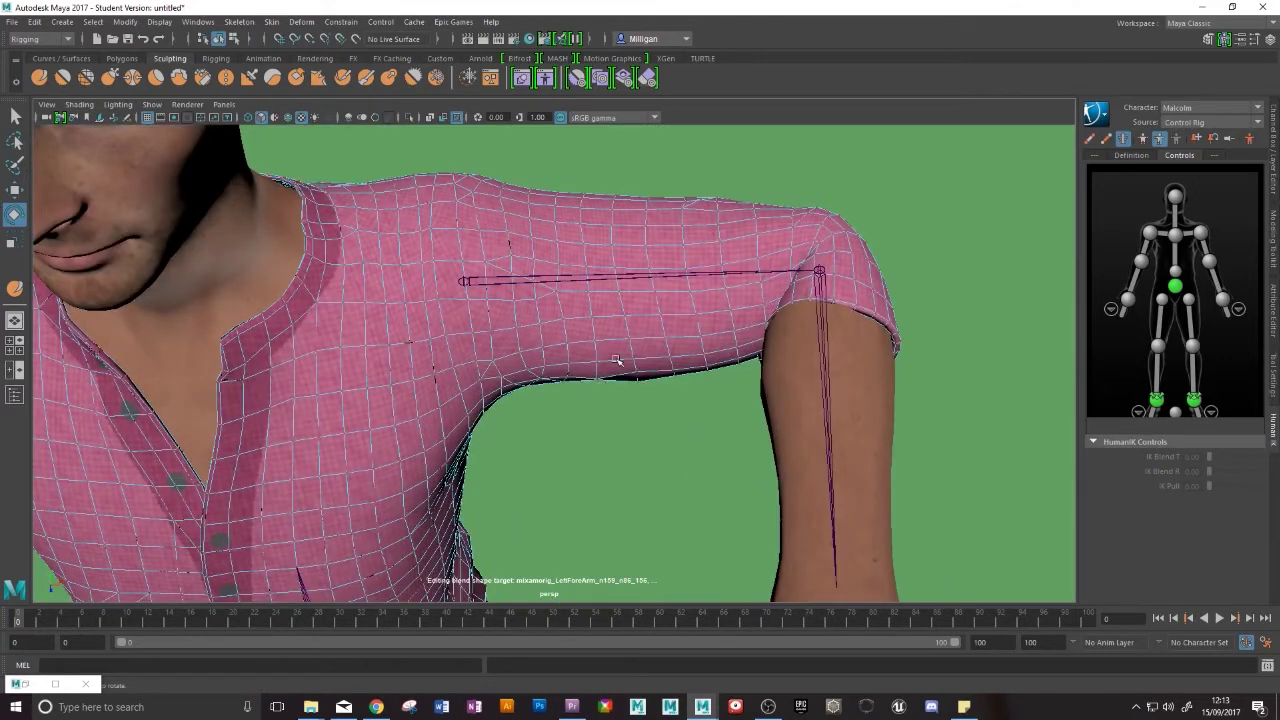
- Select two neighbouring shirt vertices on the lower front of the left upper-arm sleeve, near the elbow
{"action": "scroll", "coordinate": [617, 360], "scroll_direction": "down", "scroll_amount": 3}
{"action": "left_click_drag", "start_coordinate": [549, 346], "coordinate": [578, 338], "text": "alt"}
{"action": "scroll", "coordinate": [592, 357], "scroll_direction": "up", "scroll_amount": 3}
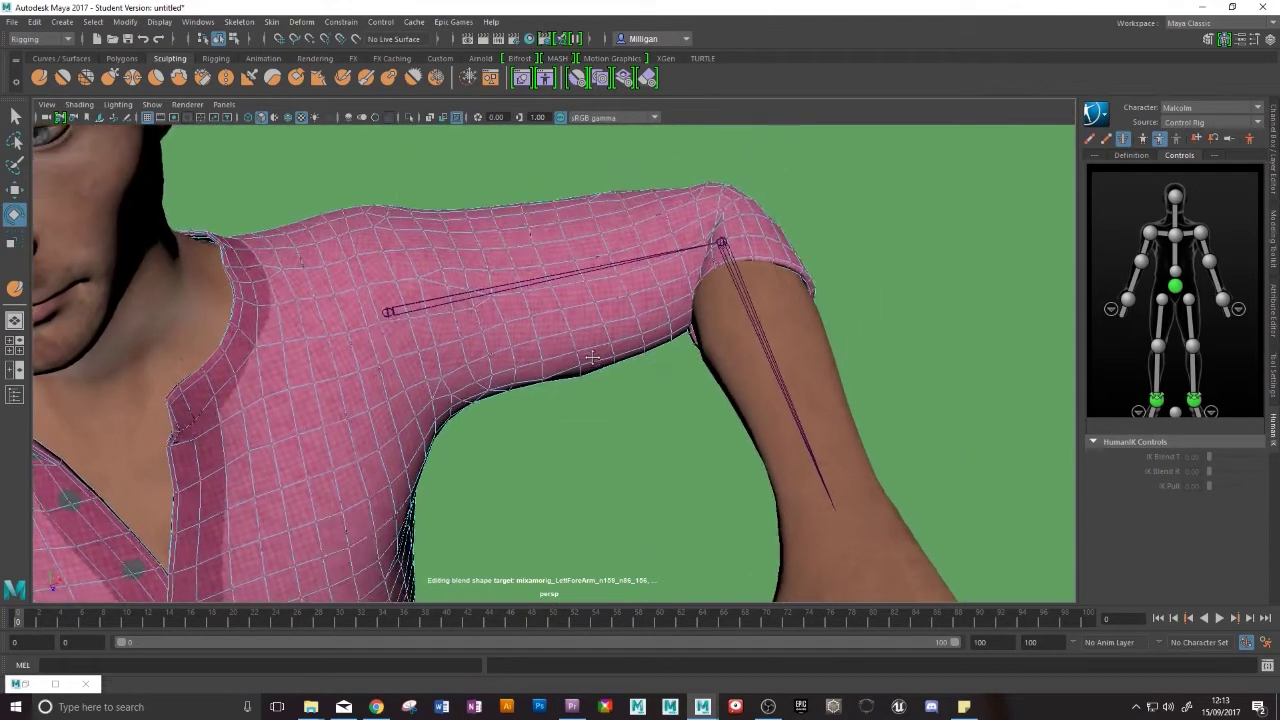
{"action": "middle_click_drag", "start_coordinate": [592, 357], "coordinate": [591, 362], "text": "alt"}
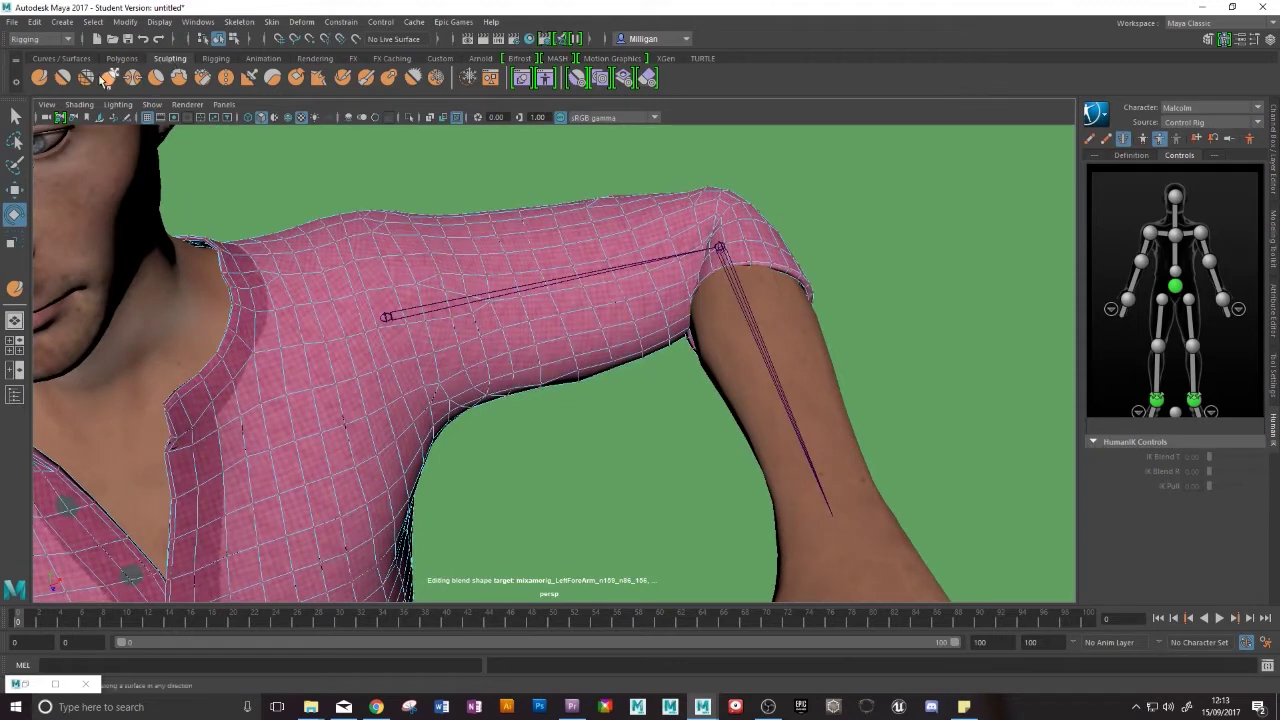
{"action": "left_click_drag", "start_coordinate": [614, 348], "coordinate": [590, 318], "text": "alt"}
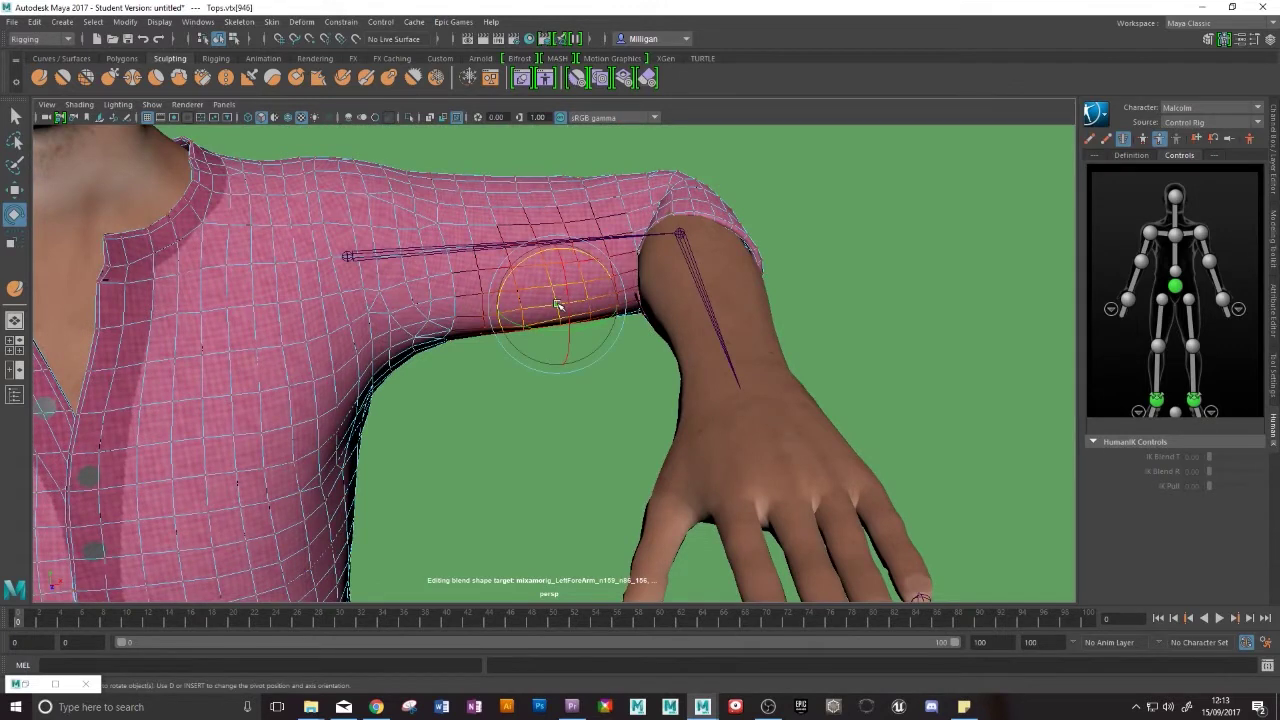
{"action": "key", "text": "w"}
{"action": "key", "text": "q"}
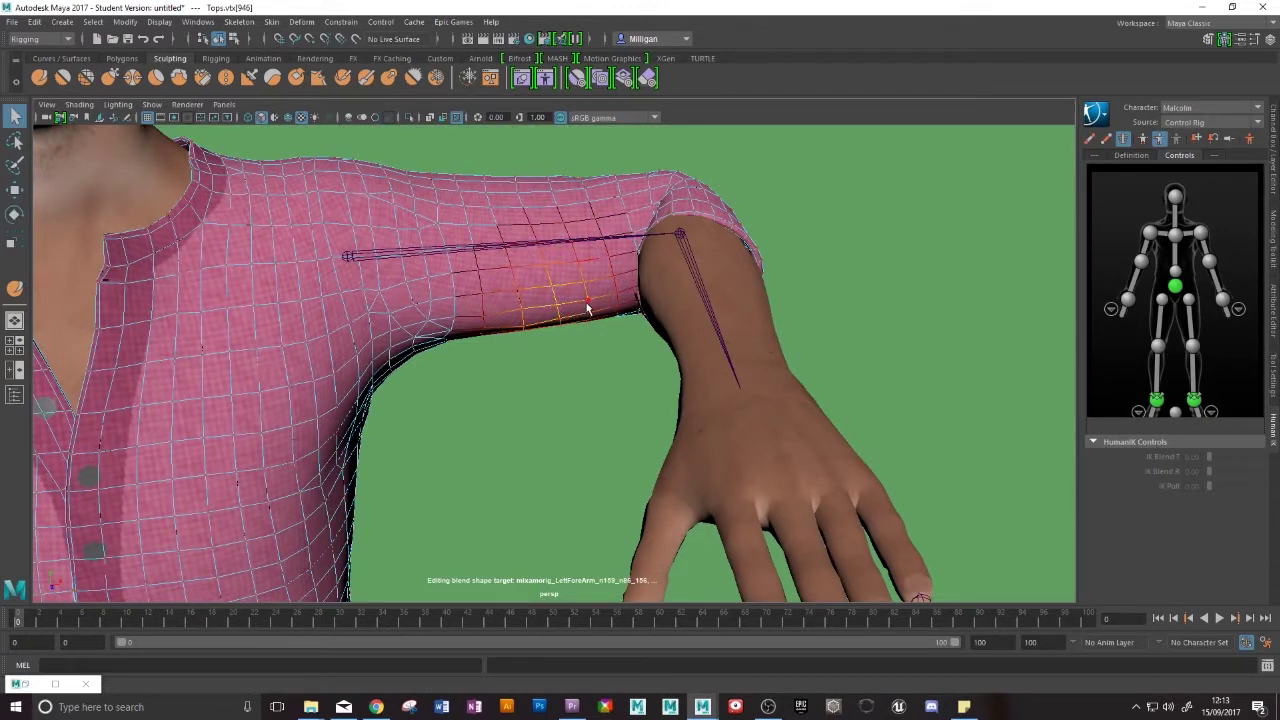
{"action": "left_click", "coordinate": [589, 300], "text": "shift"}
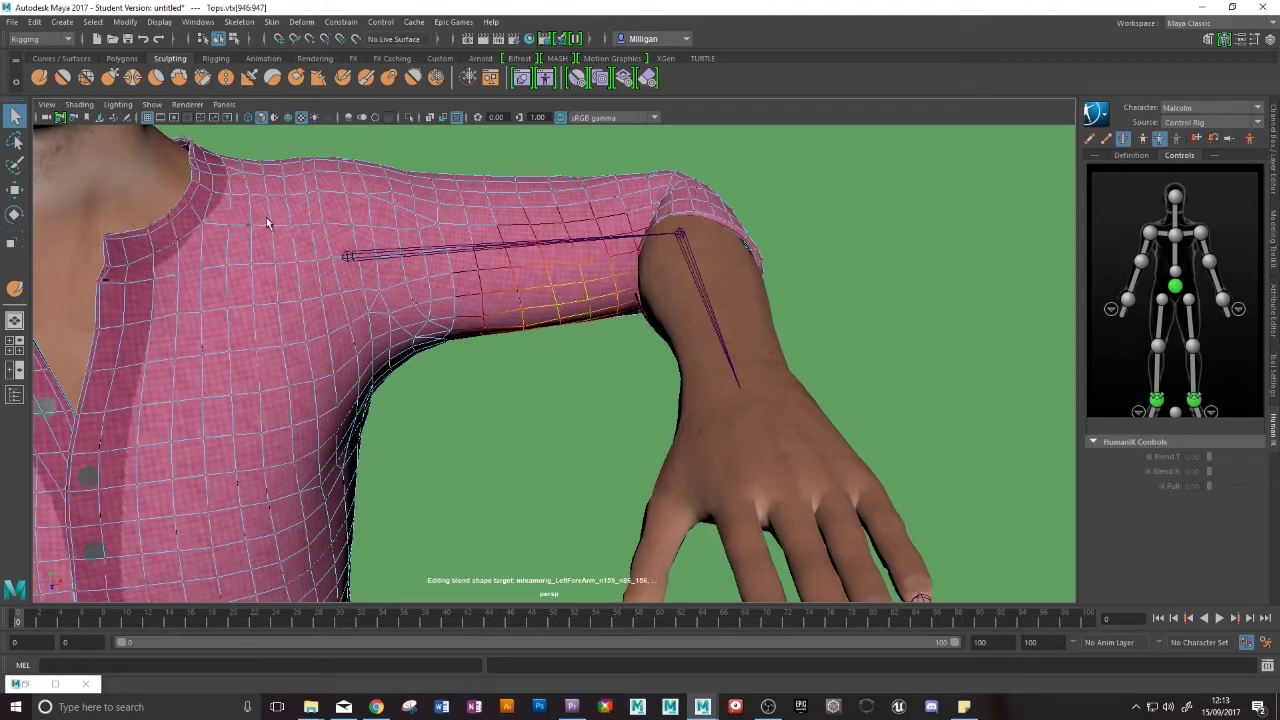
- Show the soft selection settings and toggle Soft Select off and on in wireframe to compare its influence on the sleeve vertices
{"action": "left_click", "coordinate": [1274, 378]}
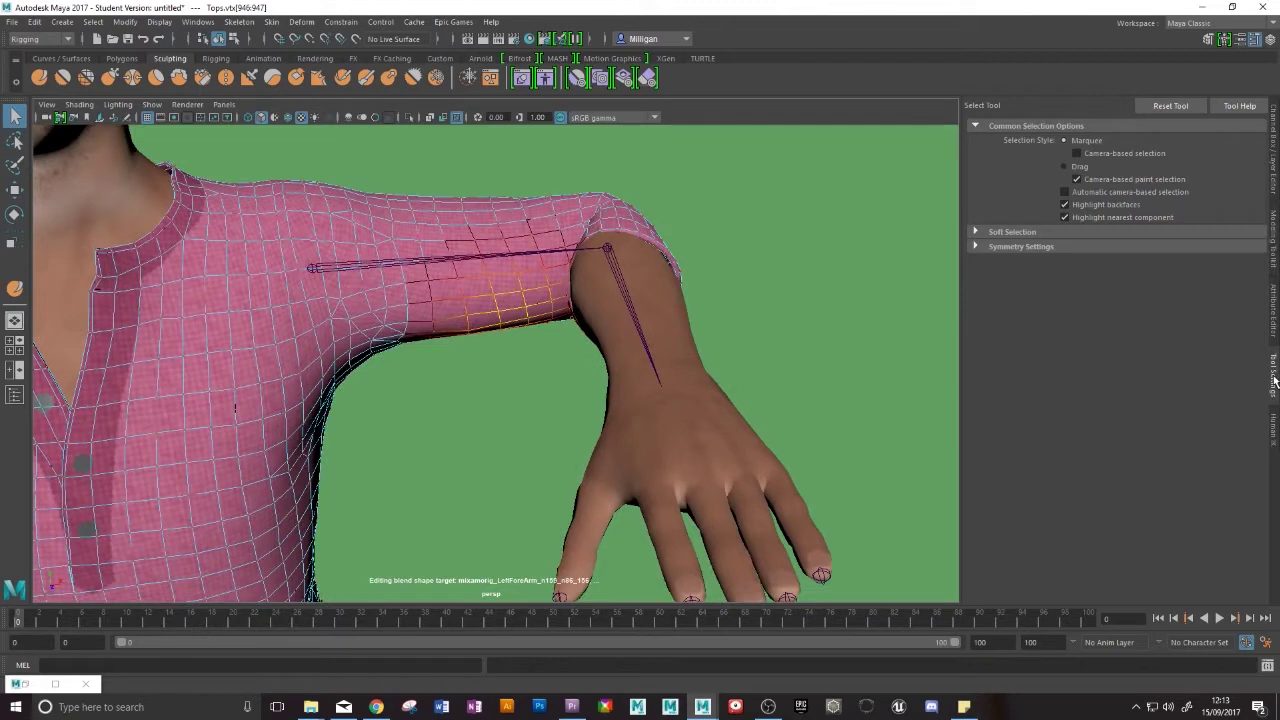
{"action": "left_click", "coordinate": [976, 231]}
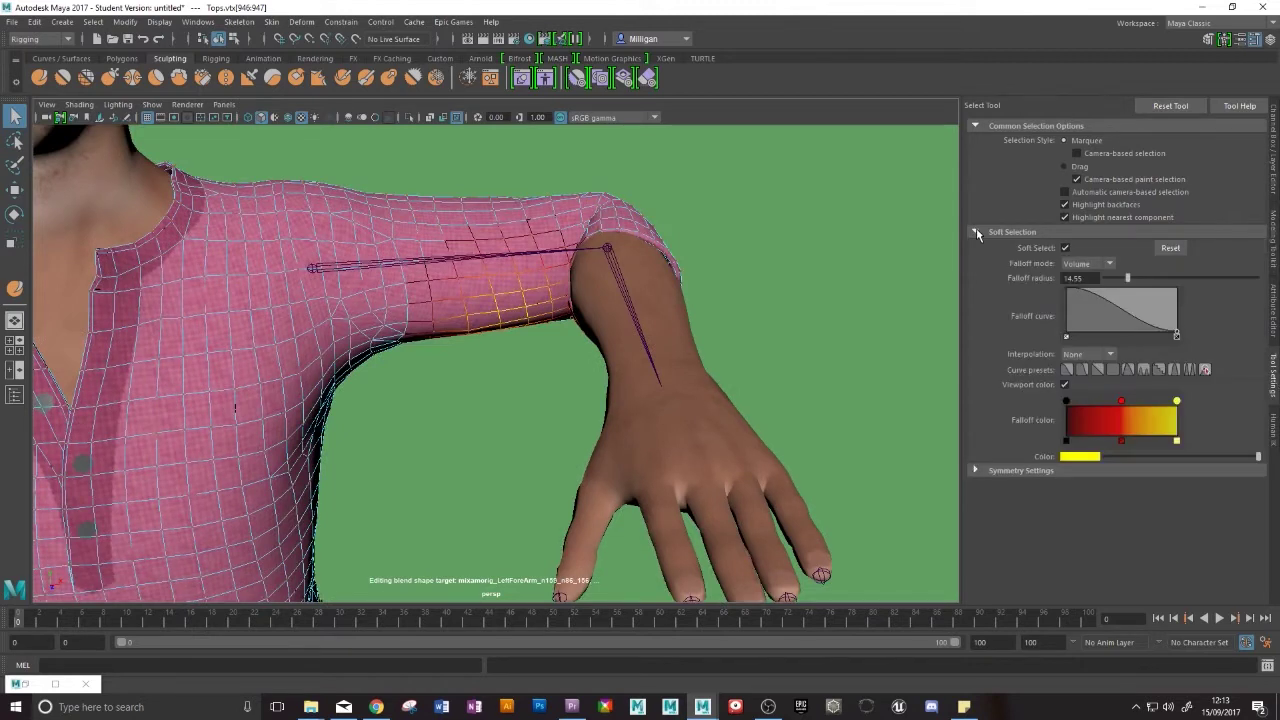
{"action": "left_click", "coordinate": [1065, 248]}
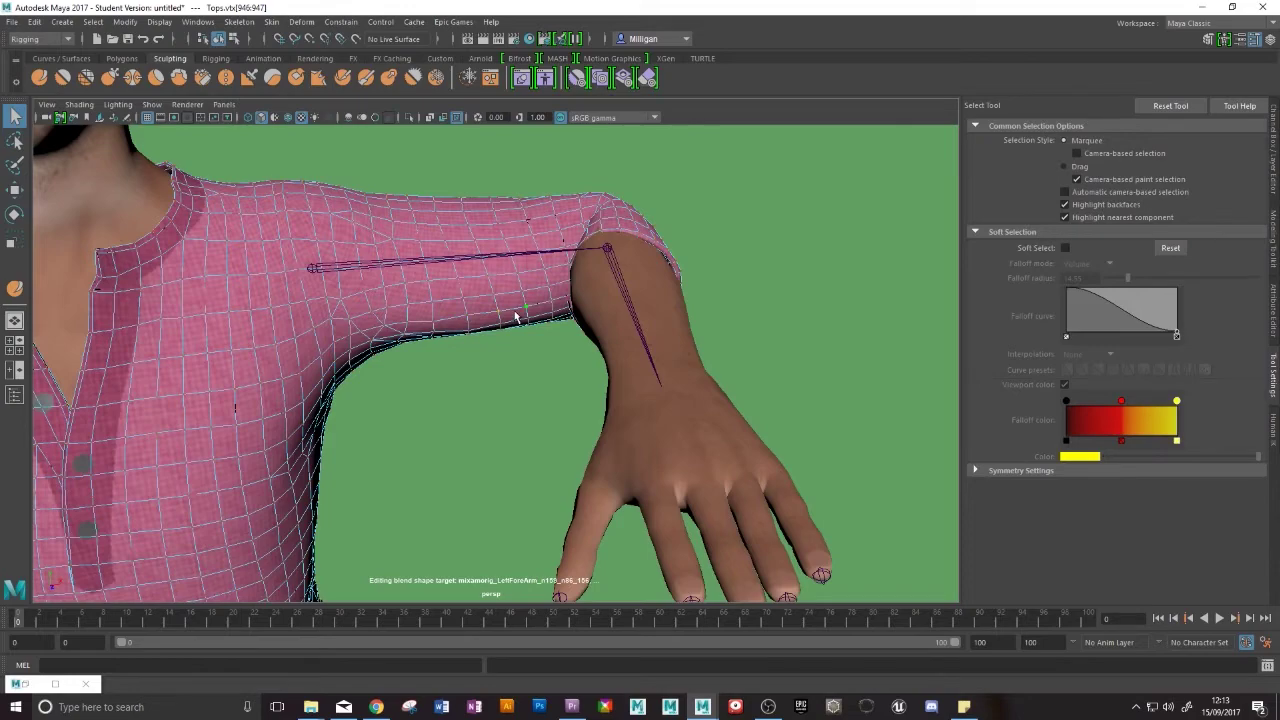
{"action": "key", "text": "4"}
{"action": "scroll", "coordinate": [525, 328], "scroll_direction": "up", "scroll_amount": 3}
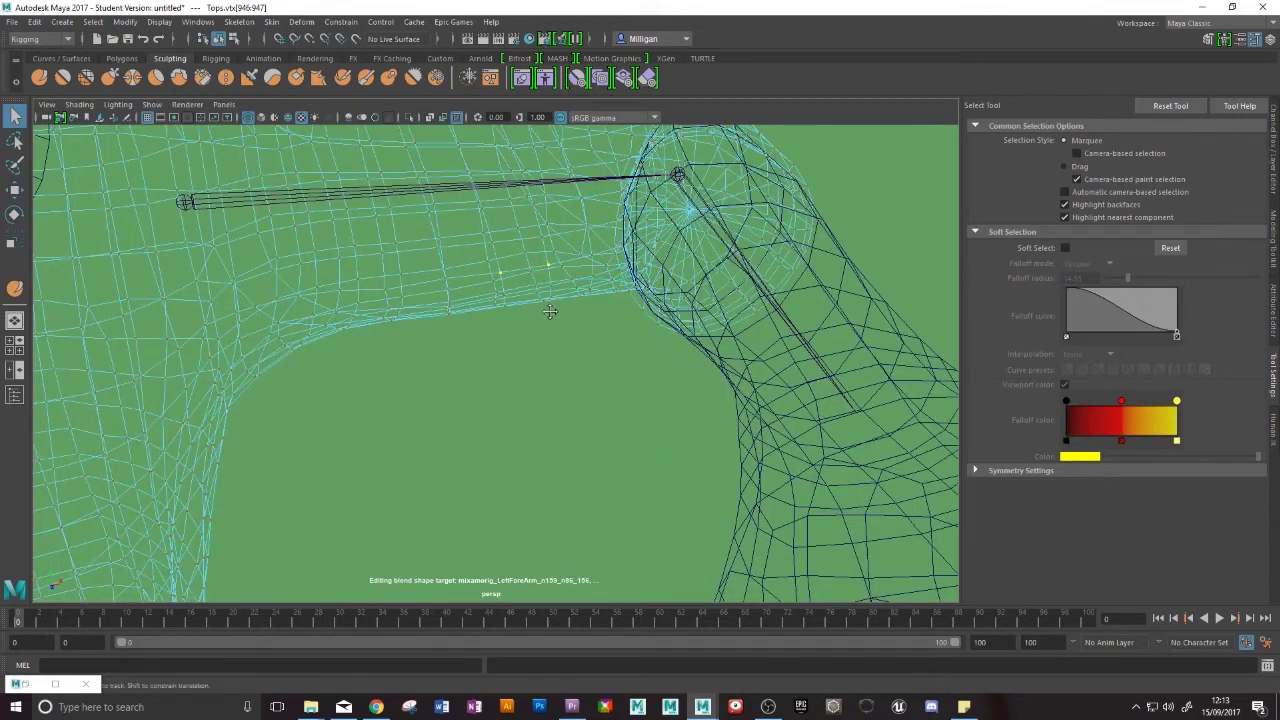
{"action": "left_click_drag", "start_coordinate": [541, 314], "coordinate": [620, 365], "text": "alt"}
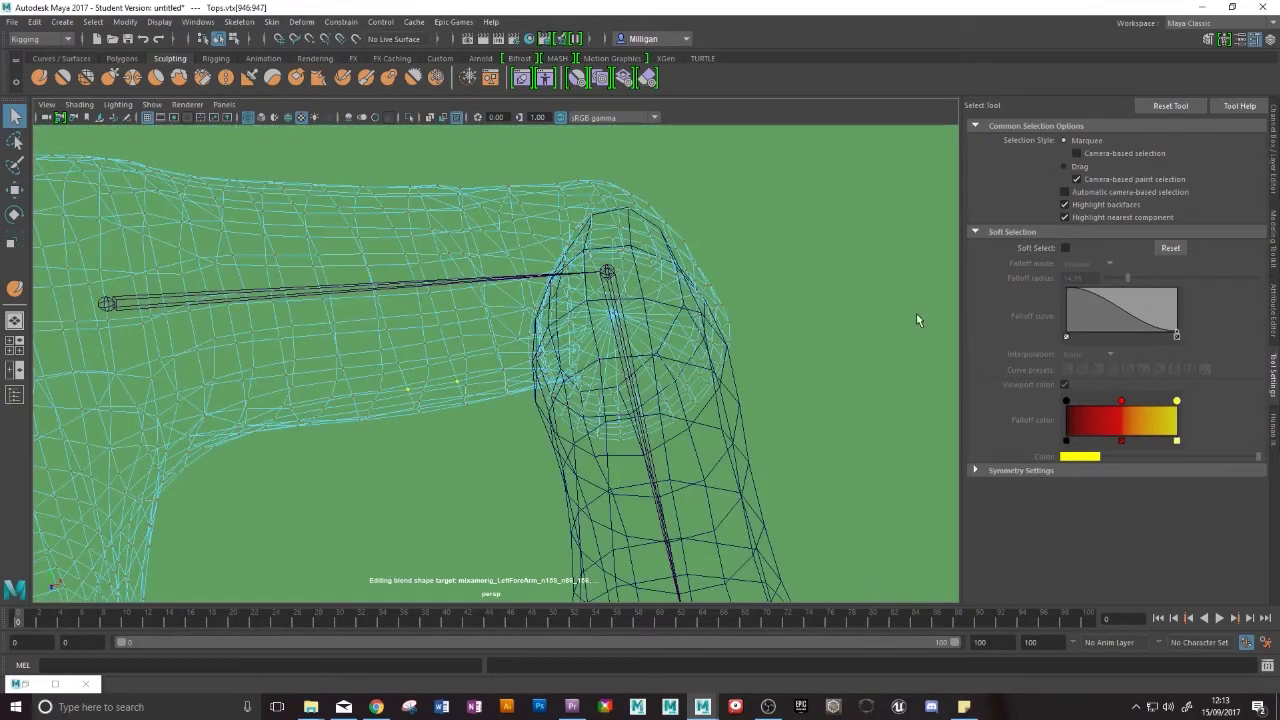
{"action": "left_click", "coordinate": [1065, 248]}
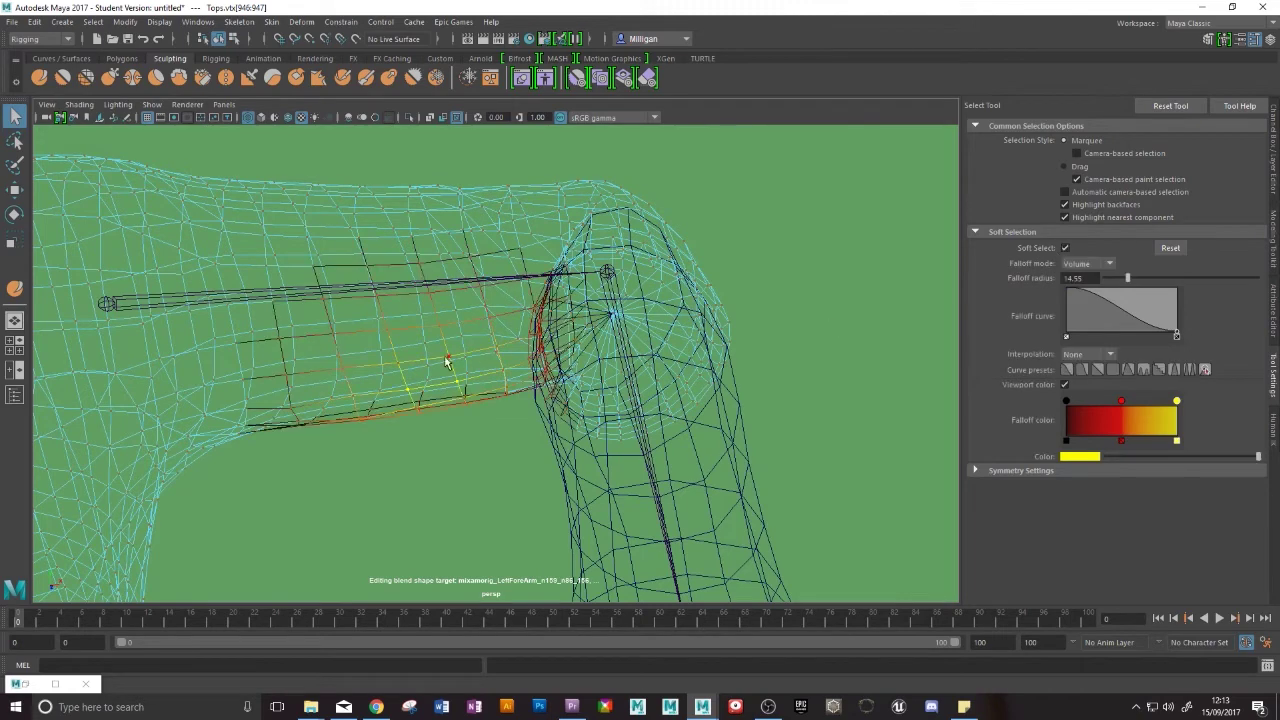
{"action": "left_click_drag", "start_coordinate": [440, 357], "coordinate": [429, 363], "text": "alt"}
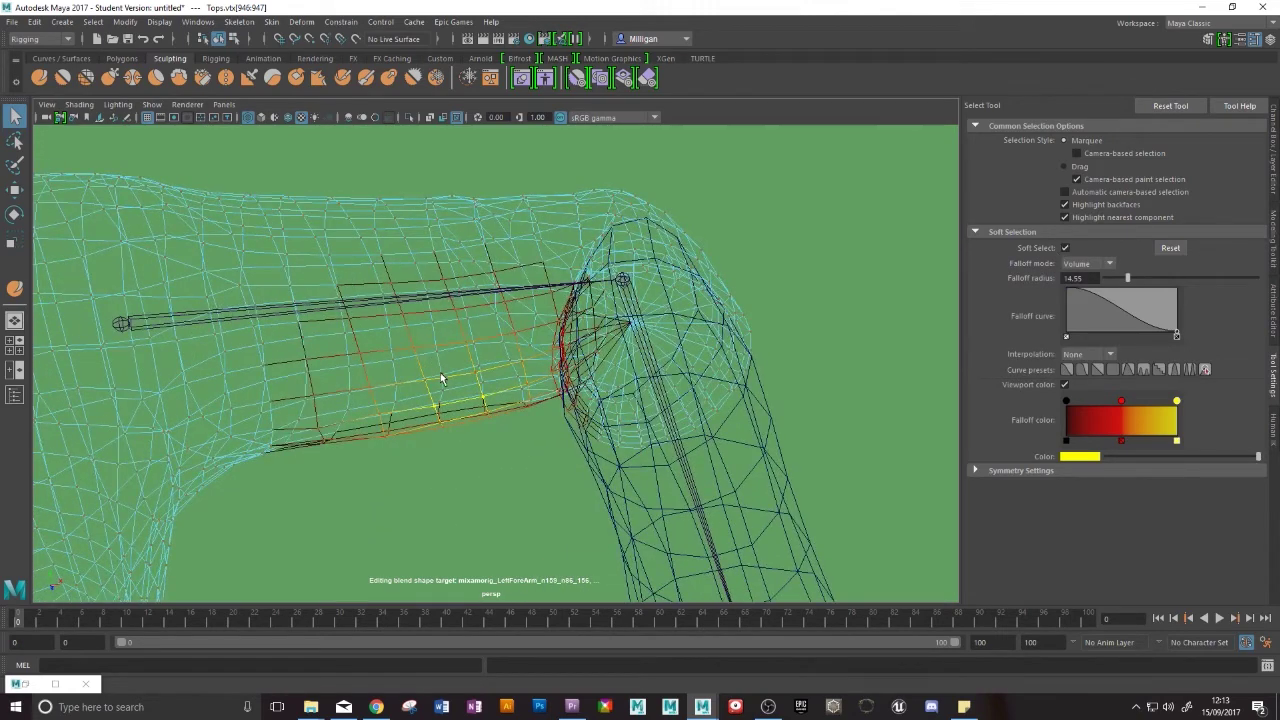
- Try pulling the soft-selected vertices on the lower front of the left sleeve outward along the Z axis in shaded view
{"action": "key", "text": "w"}
{"action": "key", "text": "5"}
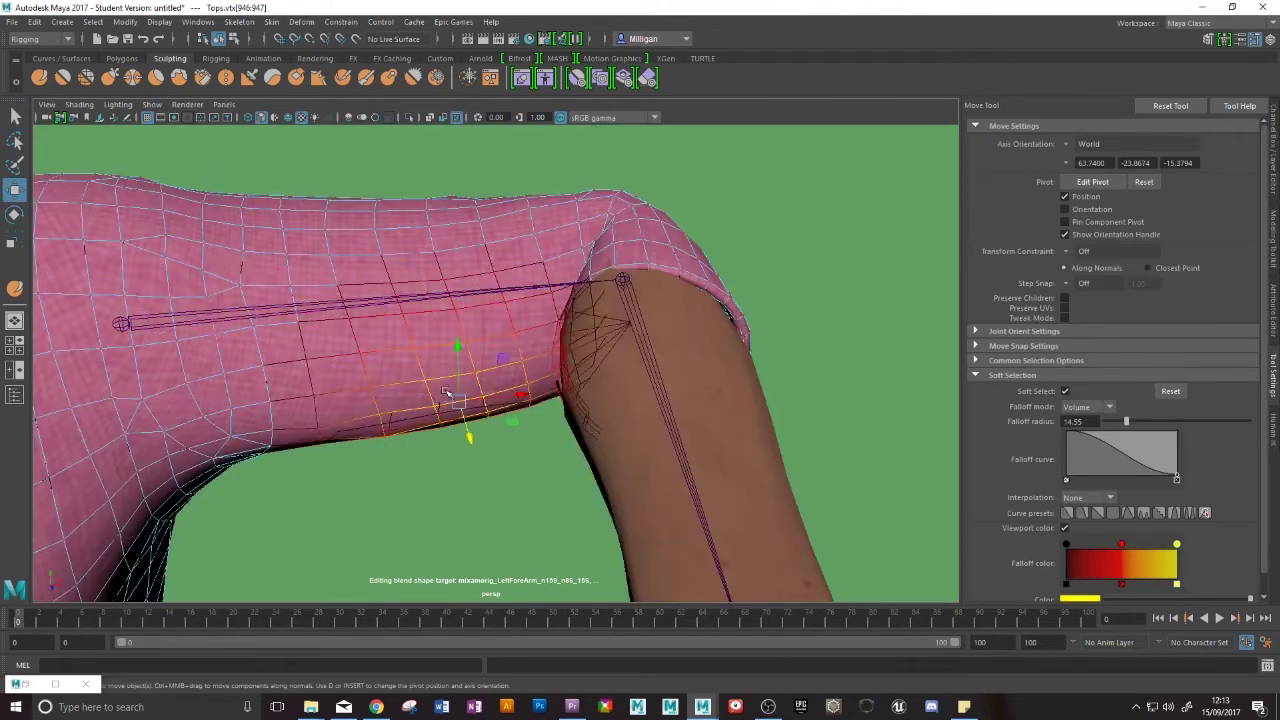
{"action": "left_click_drag", "start_coordinate": [467, 439], "coordinate": [477, 462]}
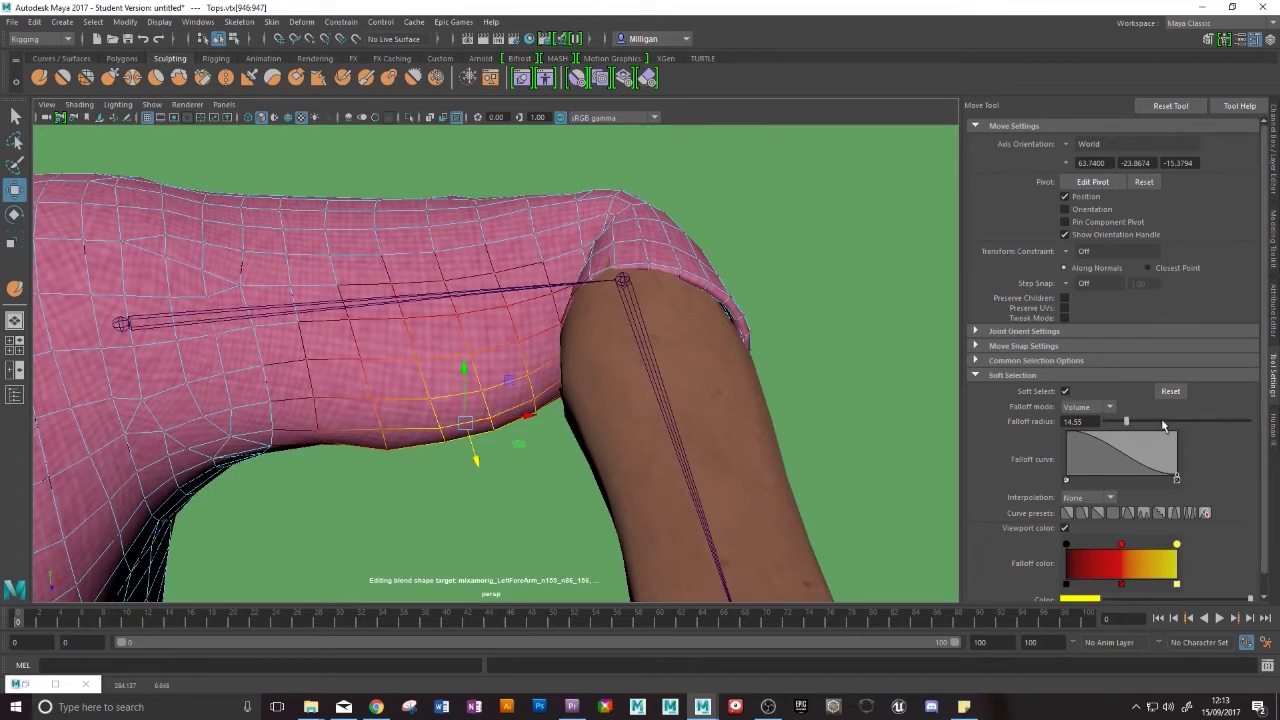
{"action": "left_click_drag", "start_coordinate": [556, 436], "coordinate": [530, 470], "text": "alt"}
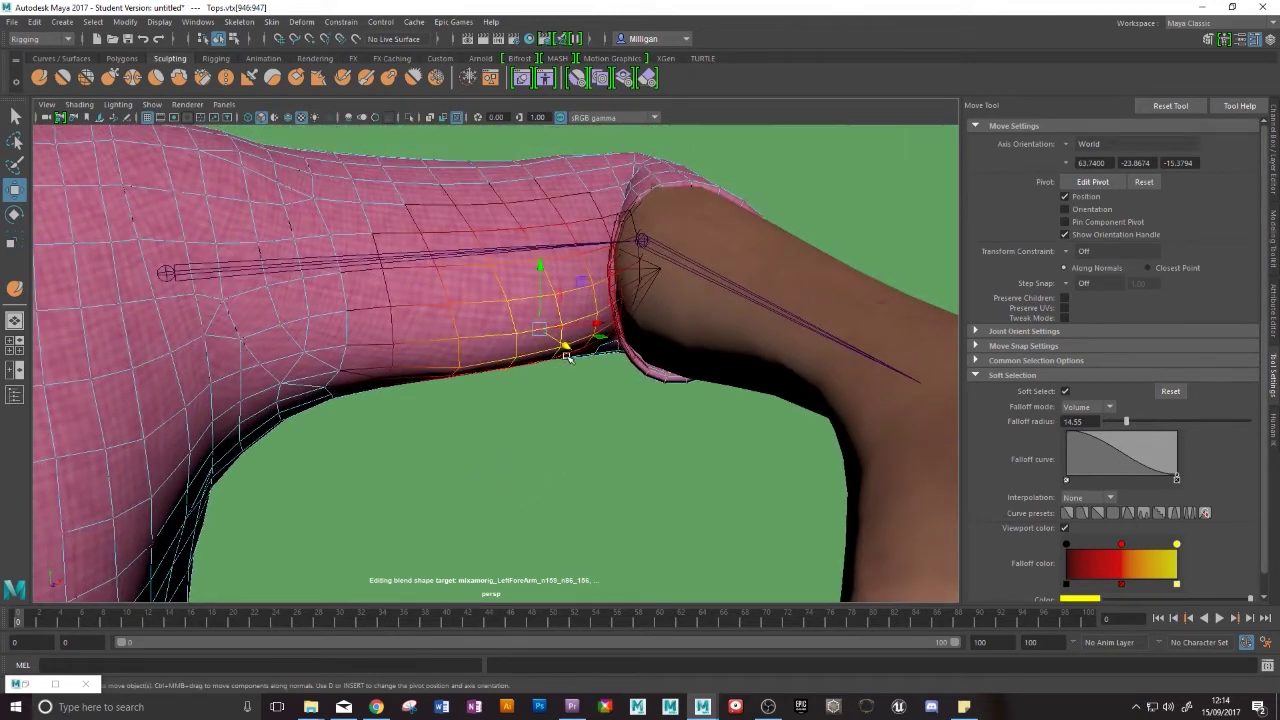
{"action": "key", "text": "f"}
{"action": "scroll", "coordinate": [565, 357], "scroll_direction": "down", "scroll_amount": 8}
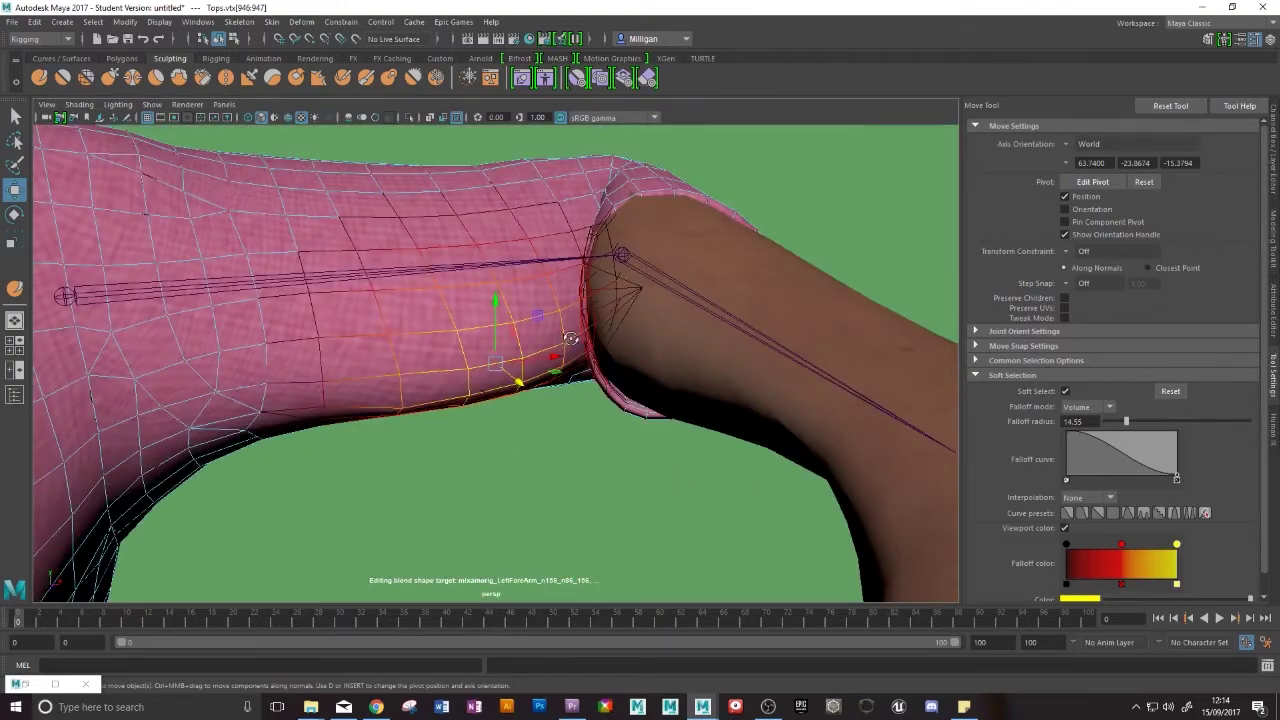
{"action": "left_click_drag", "start_coordinate": [570, 338], "coordinate": [555, 243], "text": "alt"}
{"action": "key", "text": "ctrl+z"}
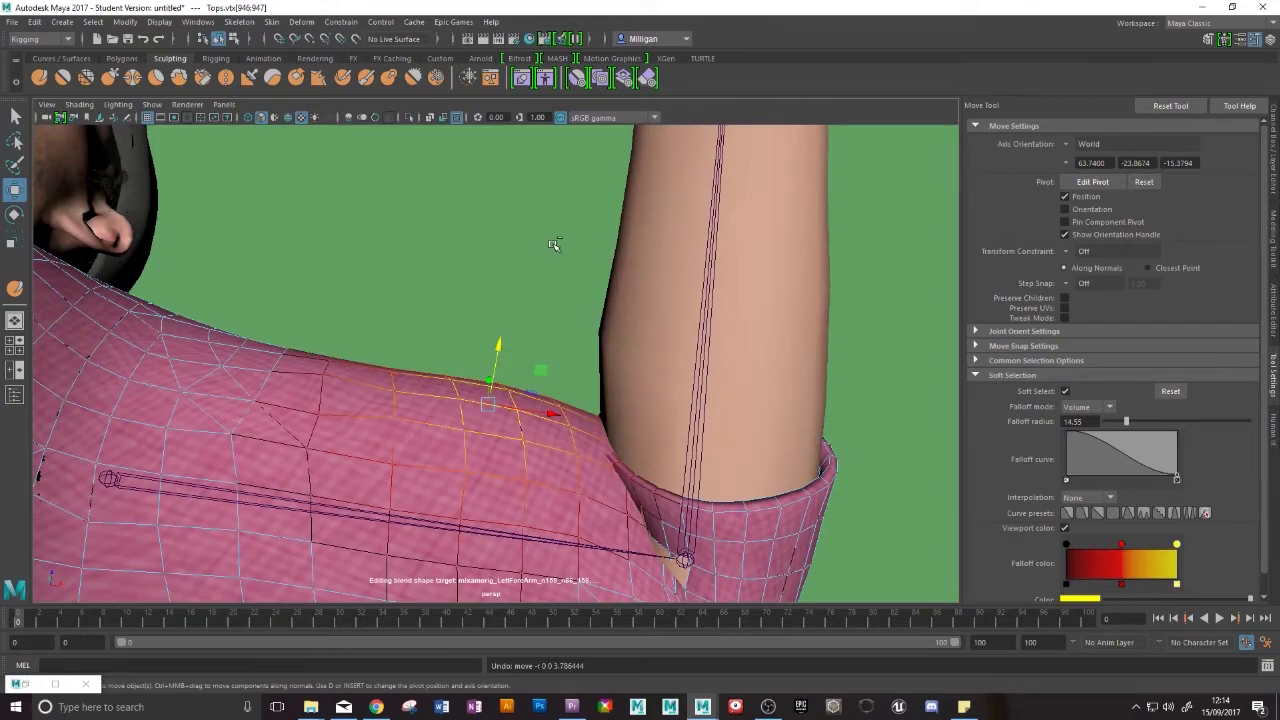
- Try moving a single vertex on the underside of the left upper-arm sleeve along the Z axis with Soft Select off
{"action": "key", "text": "b"}
{"action": "middle_click_drag", "start_coordinate": [505, 357], "coordinate": [554, 350], "text": "alt"}
{"action": "left_click_drag", "start_coordinate": [554, 350], "coordinate": [478, 444], "text": "alt"}
{"action": "key", "text": "ctrl+z"}
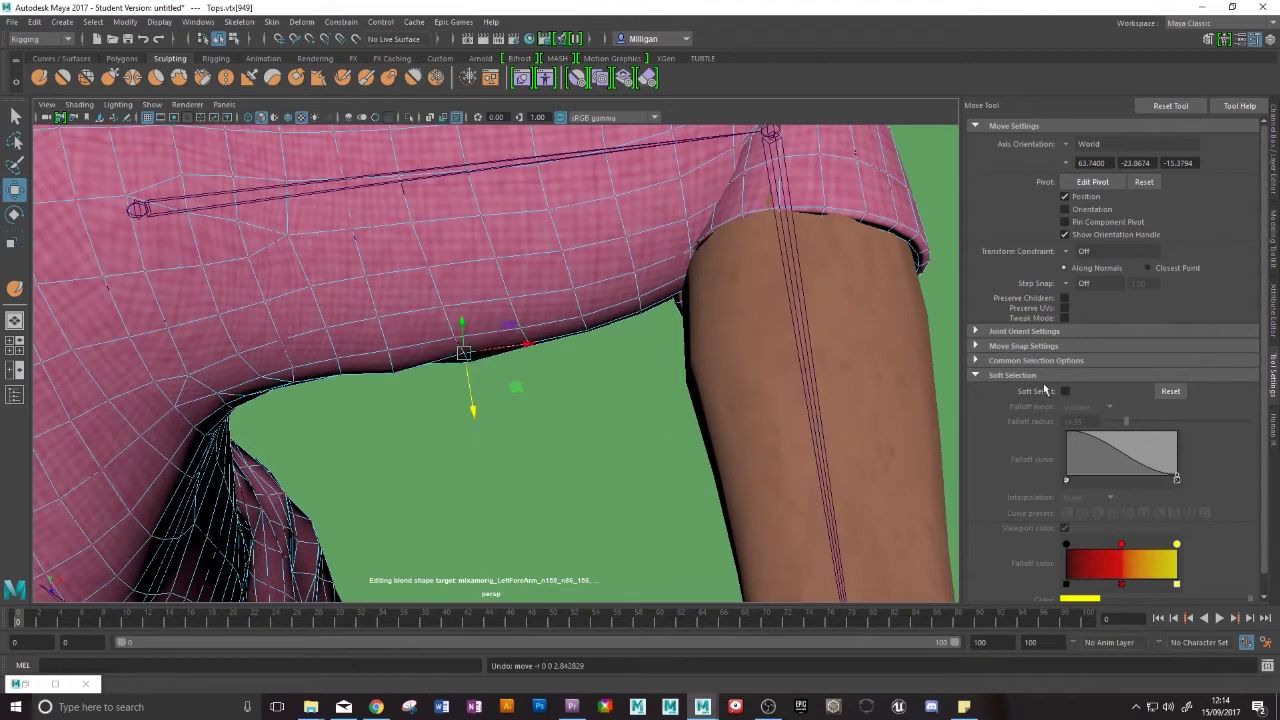
- Enable Soft Select and pull two neighbouring vertices on the lower front of the left sleeve outward, one after the other
{"action": "left_click", "coordinate": [1065, 391]}
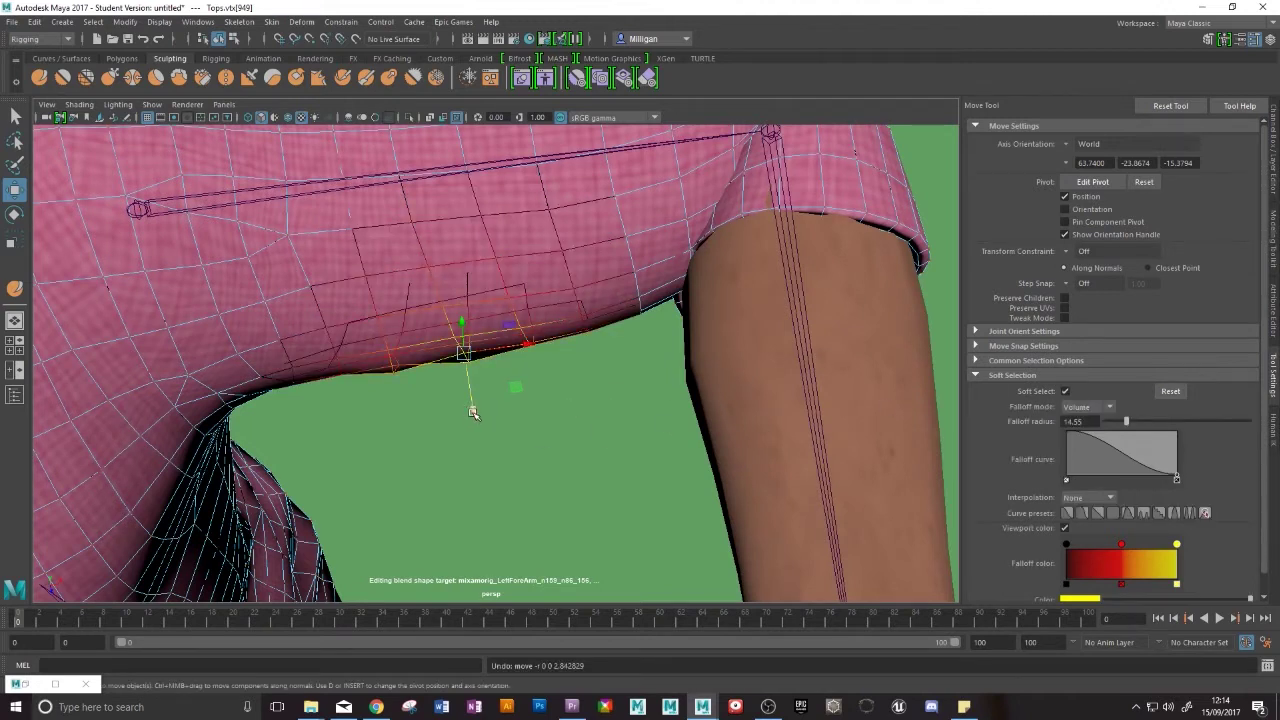
{"action": "left_click_drag", "start_coordinate": [476, 412], "coordinate": [477, 437]}
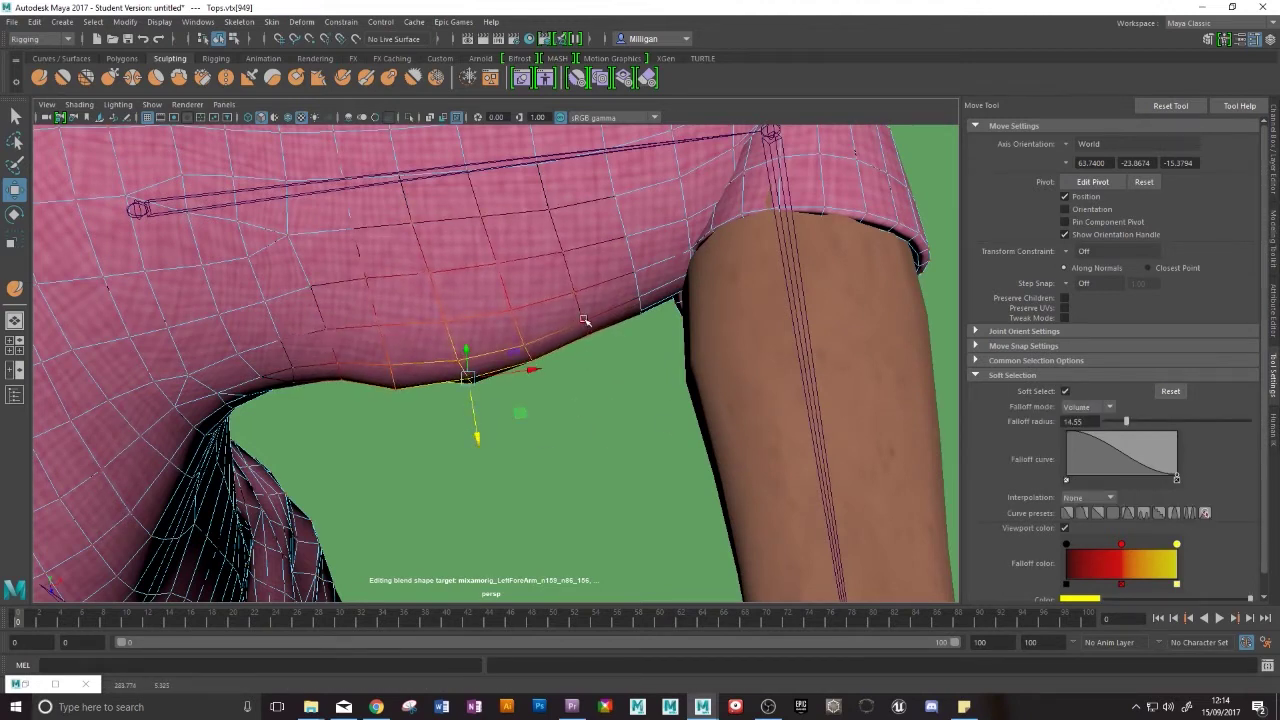
{"action": "left_click", "coordinate": [525, 347]}
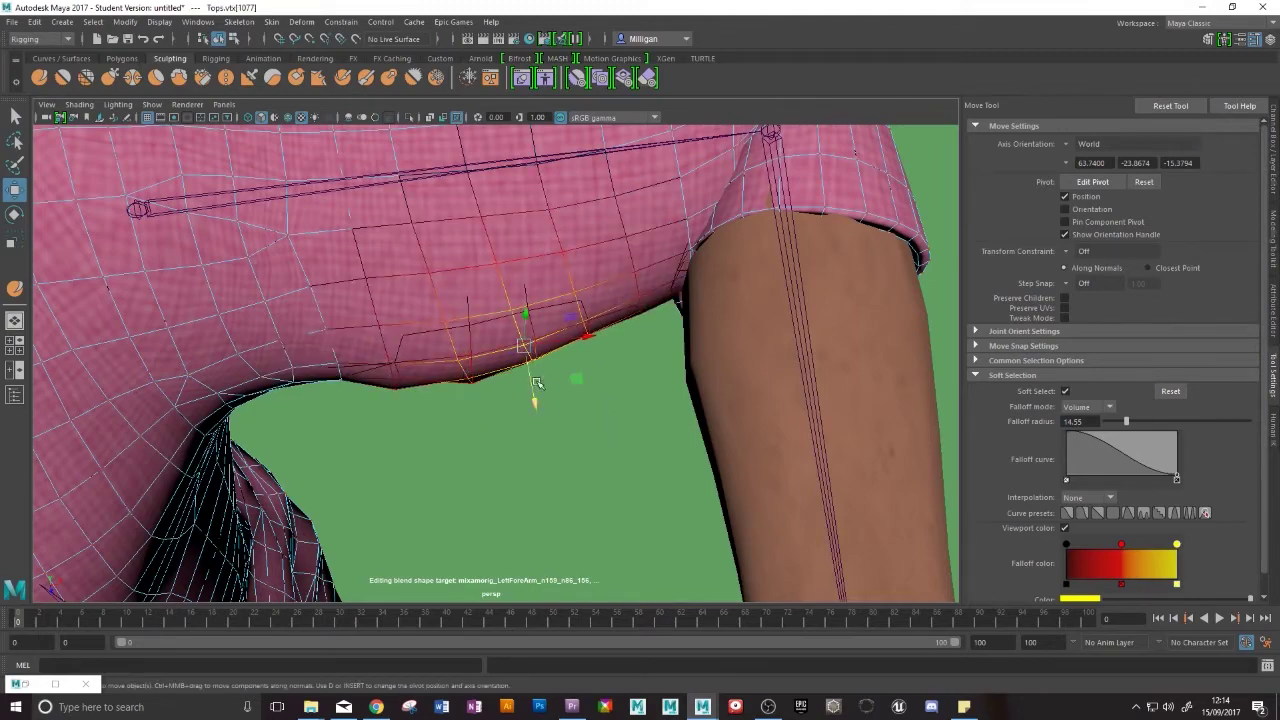
{"action": "left_click_drag", "start_coordinate": [534, 394], "coordinate": [568, 438]}
- Soft-select vertices along the upper front of the left upper-arm sleeve and move them along the Y axis
{"action": "left_click", "coordinate": [416, 301]}
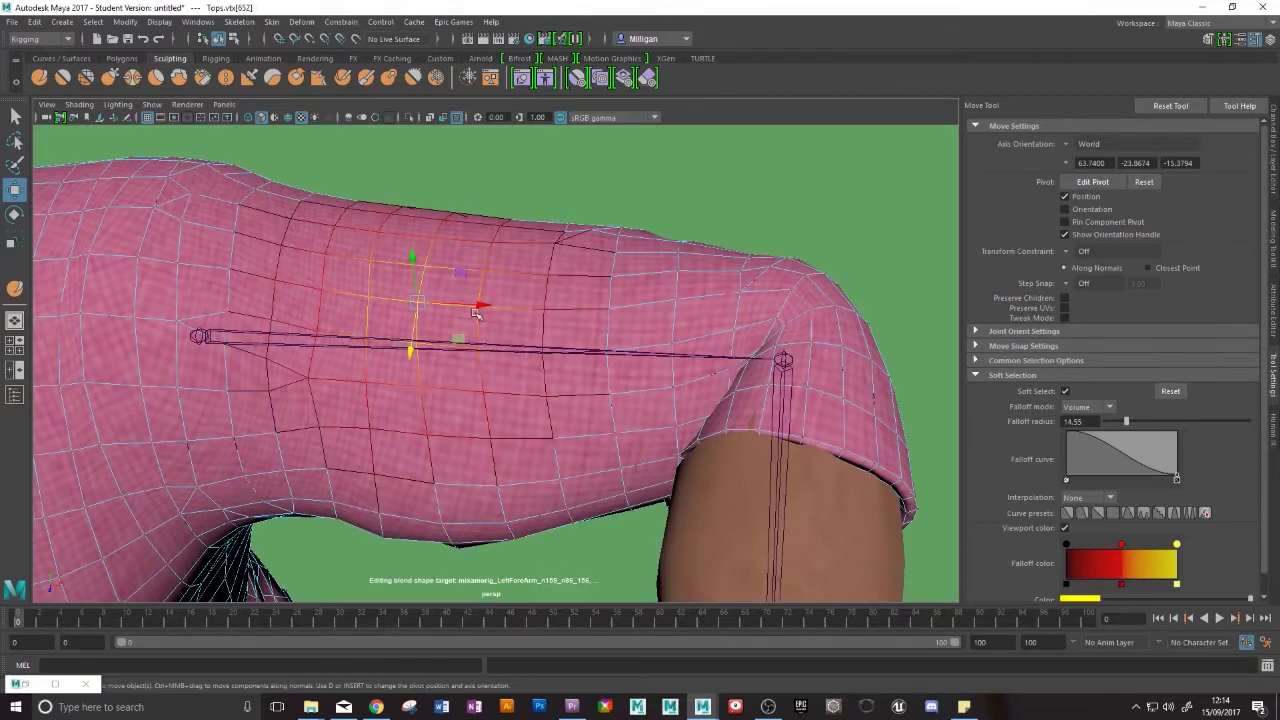
{"action": "left_click", "coordinate": [481, 305]}
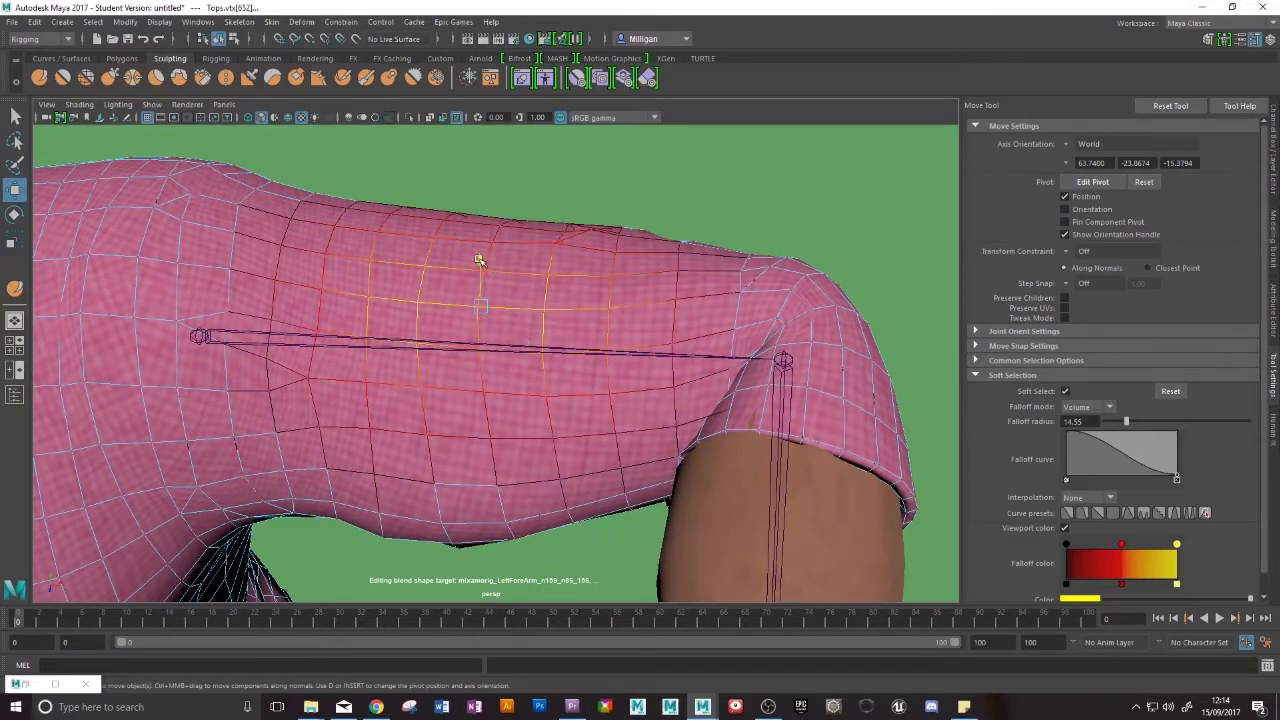
{"action": "left_click", "coordinate": [479, 260]}
{"action": "left_click_drag", "start_coordinate": [479, 260], "coordinate": [599, 305], "text": "alt"}
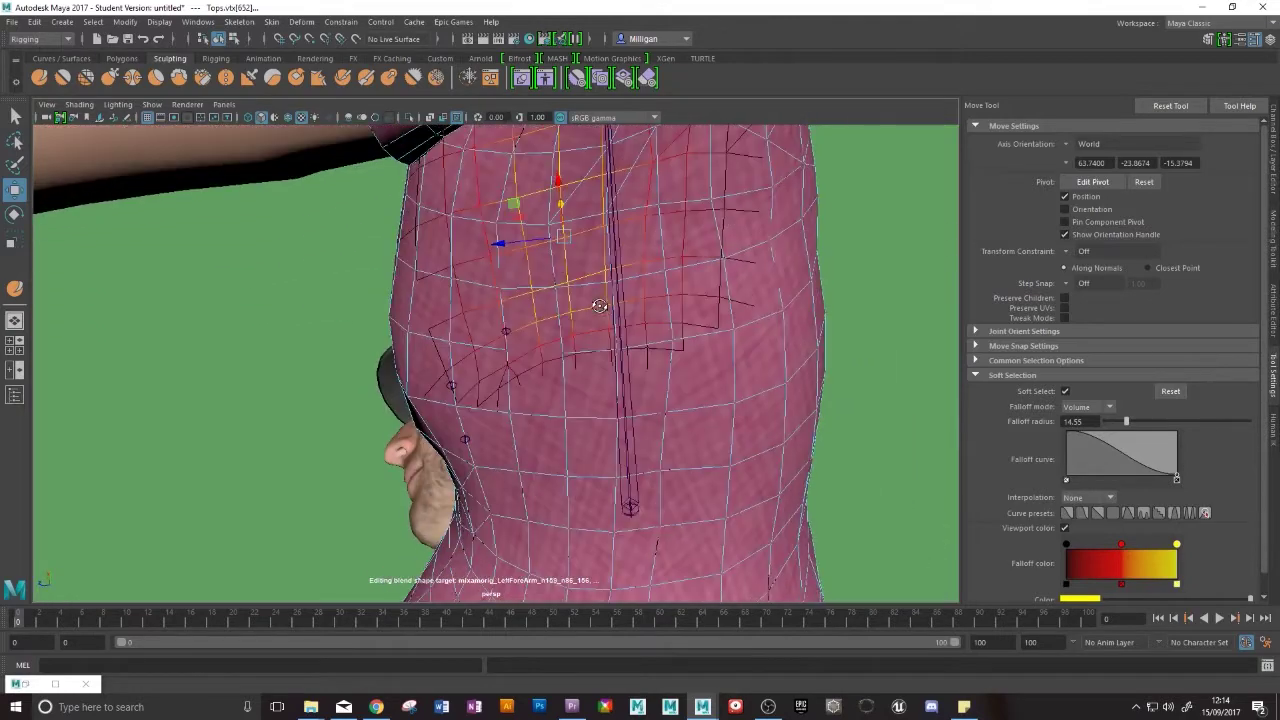
- Soft-select vertices on the back and underside of the left upper-arm sleeve and reposition them to round out the bulge
{"action": "left_click", "coordinate": [665, 272]}
{"action": "left_click", "coordinate": [672, 339], "text": "shift"}
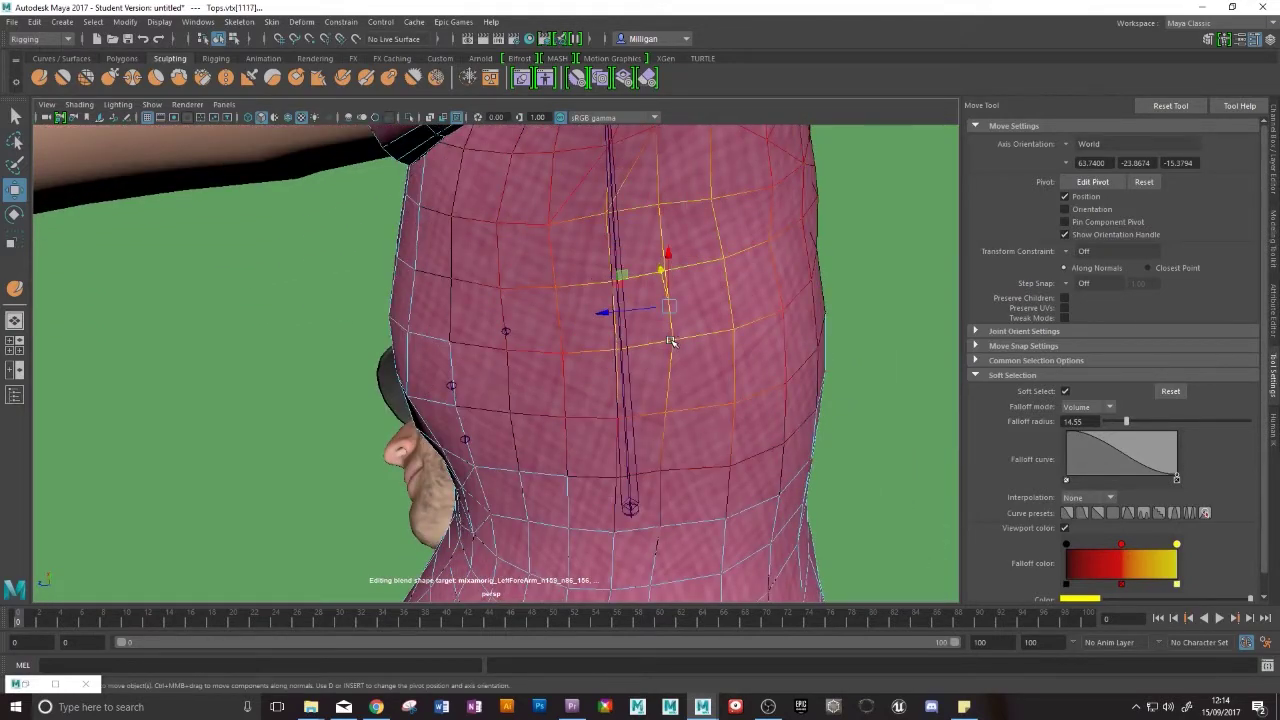
{"action": "left_click_drag", "start_coordinate": [672, 339], "coordinate": [458, 412], "text": "alt"}
{"action": "left_click_drag", "start_coordinate": [569, 413], "coordinate": [534, 271], "text": "alt"}
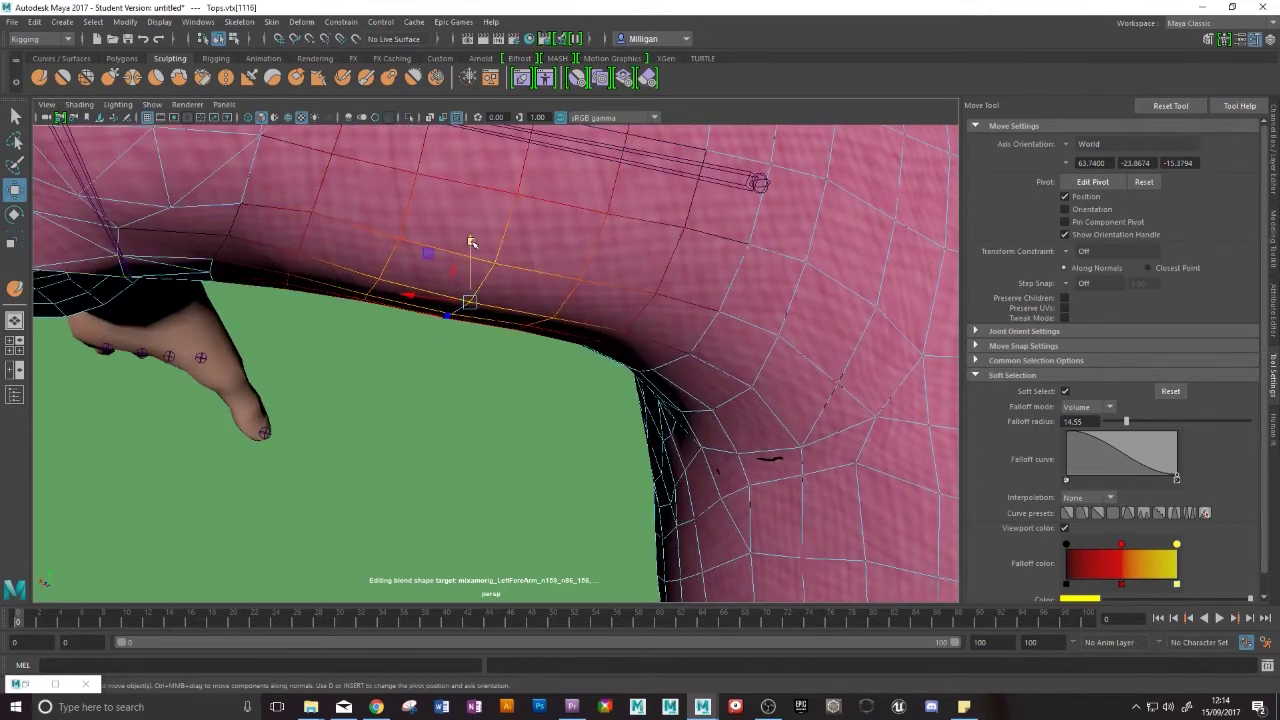
{"action": "left_click_drag", "start_coordinate": [471, 241], "coordinate": [565, 328]}
{"action": "left_click", "coordinate": [591, 279]}
{"action": "left_click_drag", "start_coordinate": [474, 324], "coordinate": [466, 338]}
{"action": "left_click_drag", "start_coordinate": [372, 351], "coordinate": [530, 357], "text": "alt"}
{"action": "scroll", "coordinate": [531, 356], "scroll_direction": "down", "scroll_amount": 2}
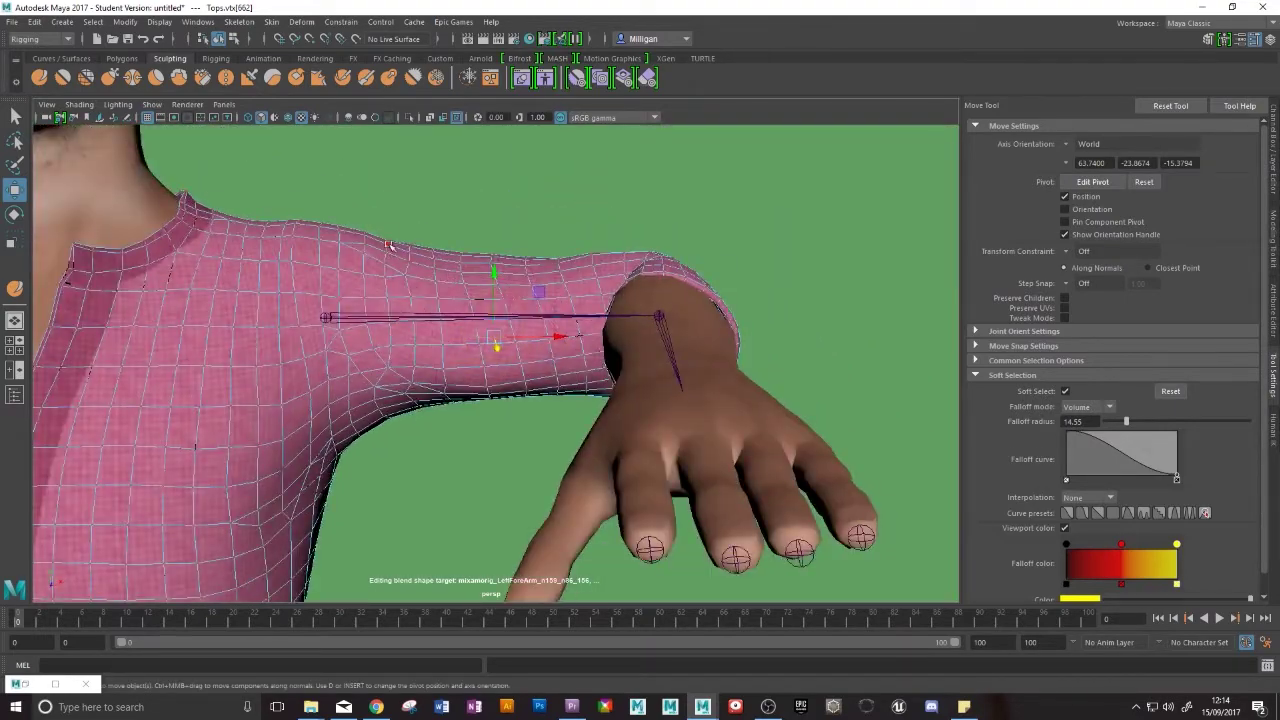
- Return the pink shirt mesh from vertex to object selection mode and show the sculpting tools
{"action": "right_click_drag", "start_coordinate": [390, 246], "coordinate": [444, 227]}
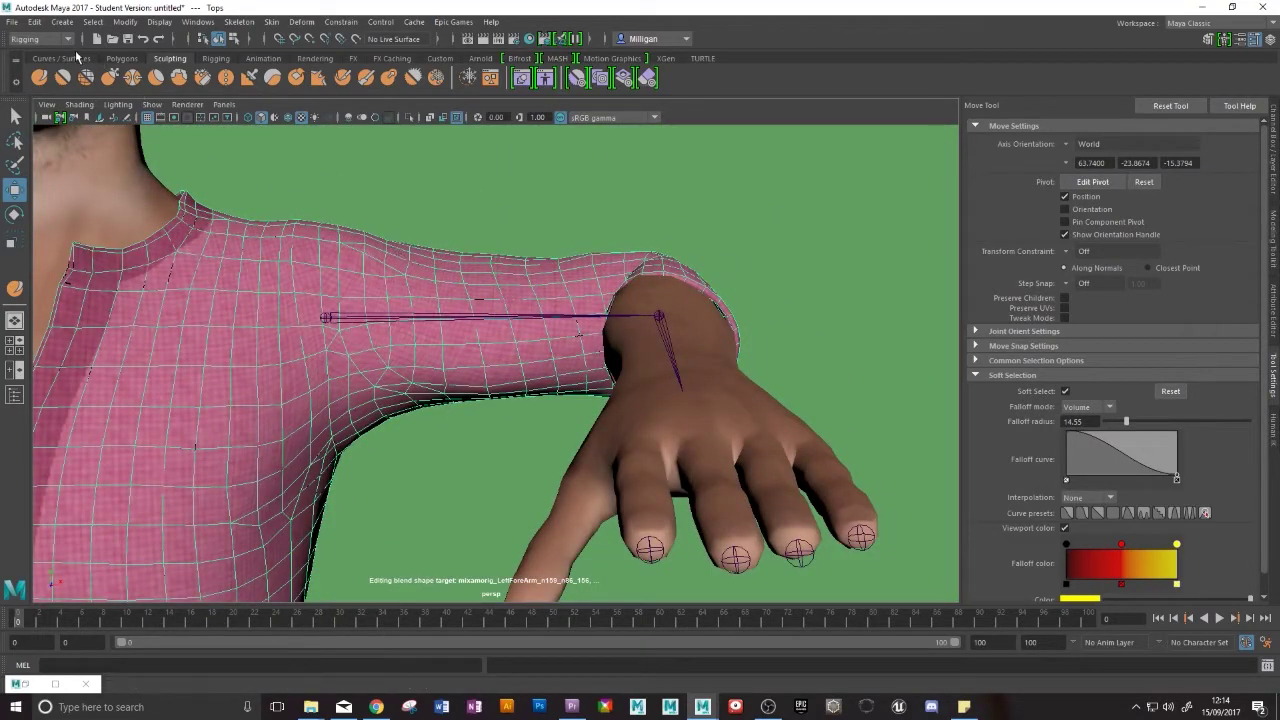
{"action": "left_click", "coordinate": [128, 58]}
{"action": "left_click", "coordinate": [167, 59]}
- Try raising a bulge on the top of the left upper-arm sleeve with the Sculpt tool and smoothing it down
{"action": "left_click", "coordinate": [42, 82]}
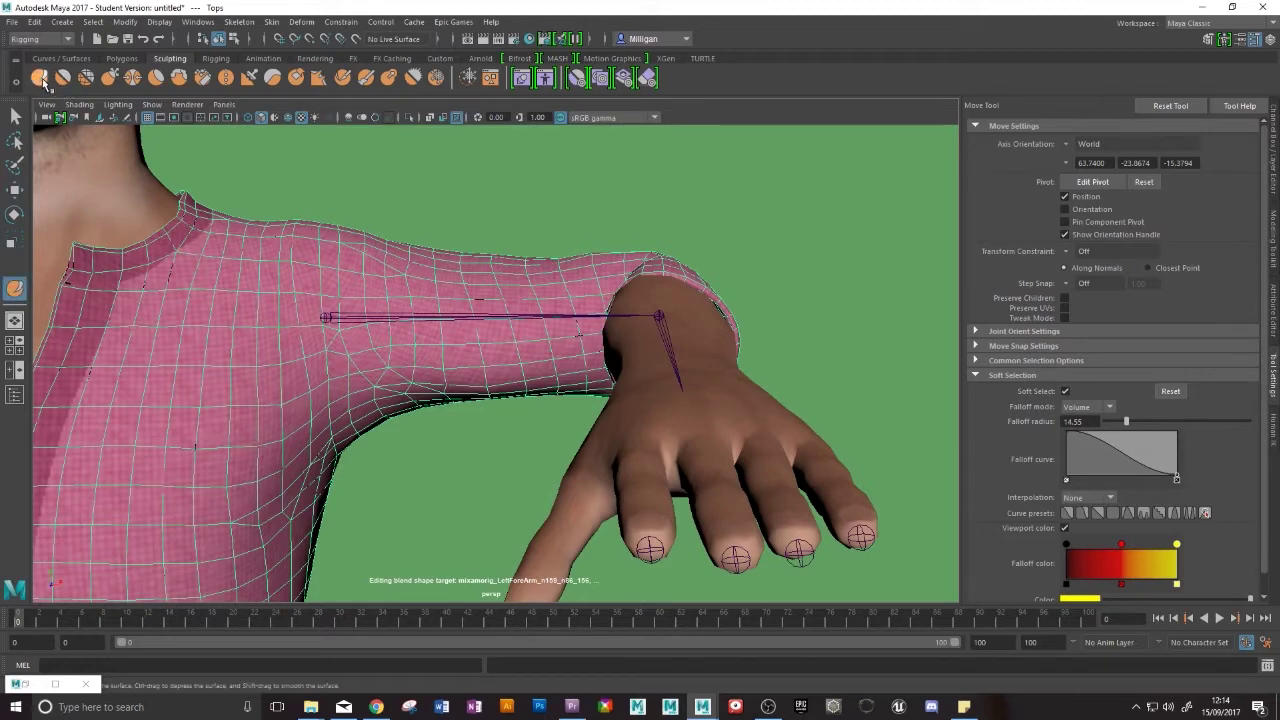
{"action": "mouse_move", "coordinate": [453, 265]}
{"action": "left_mouse_down"}
{"action": "mouse_move", "coordinate": [492, 258]}
{"action": "mouse_move", "coordinate": [512, 271]}
{"action": "left_mouse_up"}
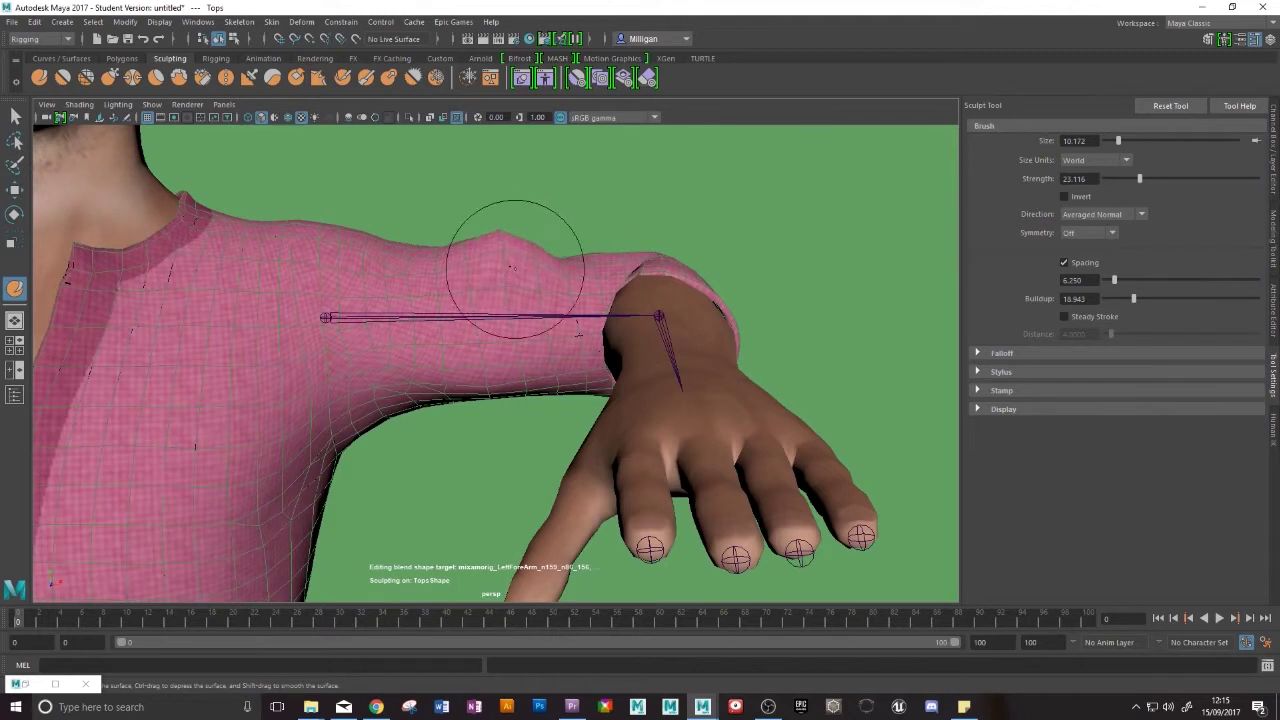
{"action": "left_click_drag", "start_coordinate": [506, 252], "coordinate": [521, 252], "text": "shift"}
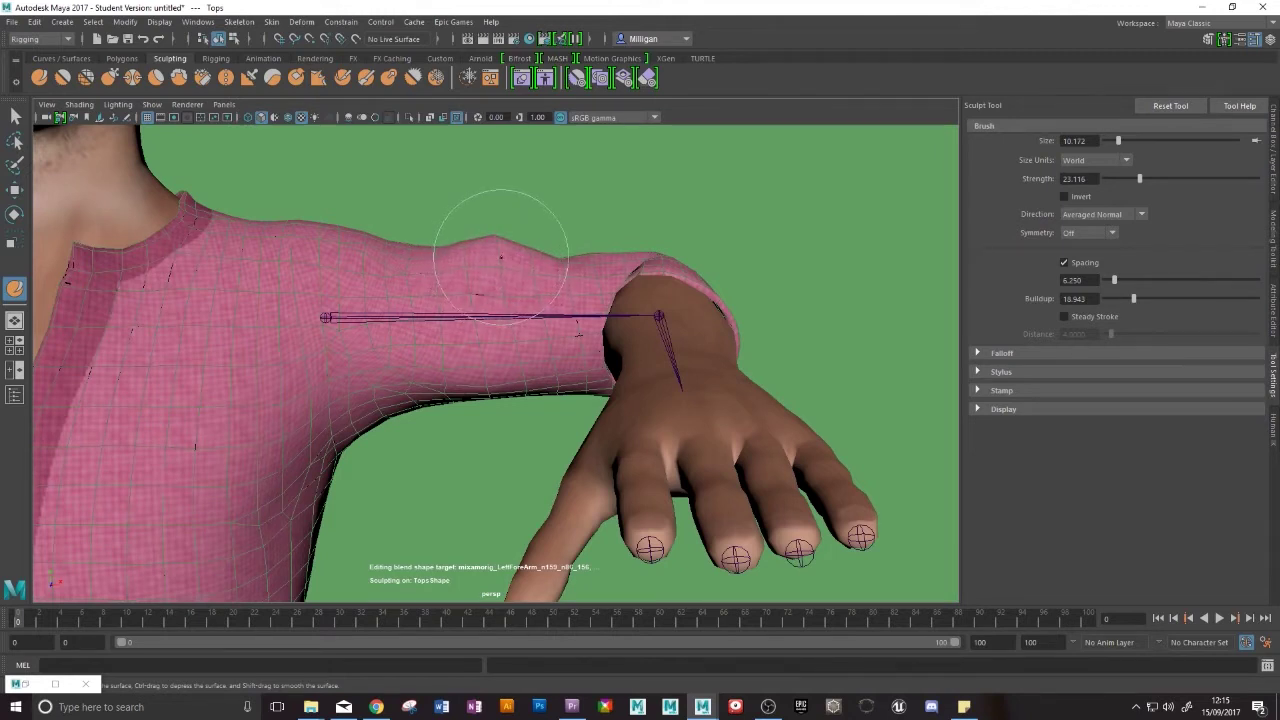
{"action": "left_click_drag", "start_coordinate": [499, 257], "coordinate": [508, 265], "text": "shift"}
{"action": "key", "text": "ctrl+z"}
- Smooth the bulged left upper-arm sleeve from all sides using the Smooth tool with its strength set to 8.370
{"action": "left_click", "coordinate": [62, 77]}
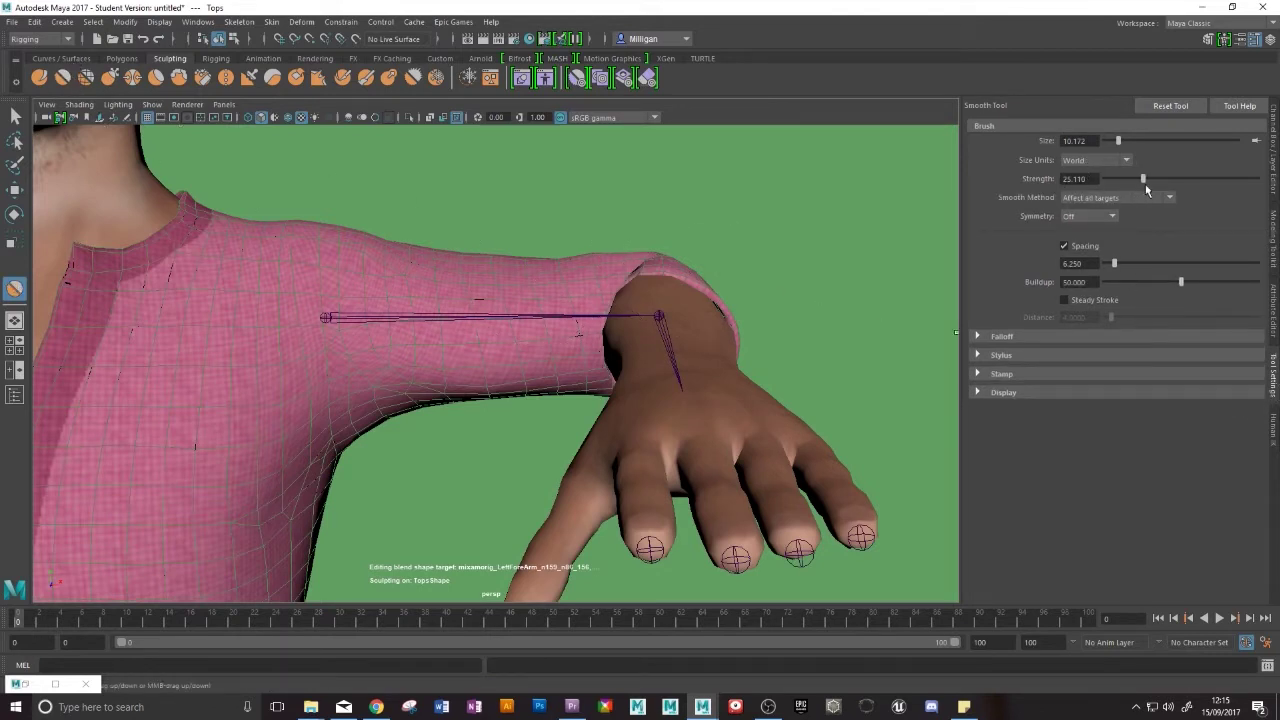
{"action": "left_click_drag", "start_coordinate": [1143, 180], "coordinate": [1117, 180]}
{"action": "left_click_drag", "start_coordinate": [847, 304], "coordinate": [812, 244], "text": "alt"}
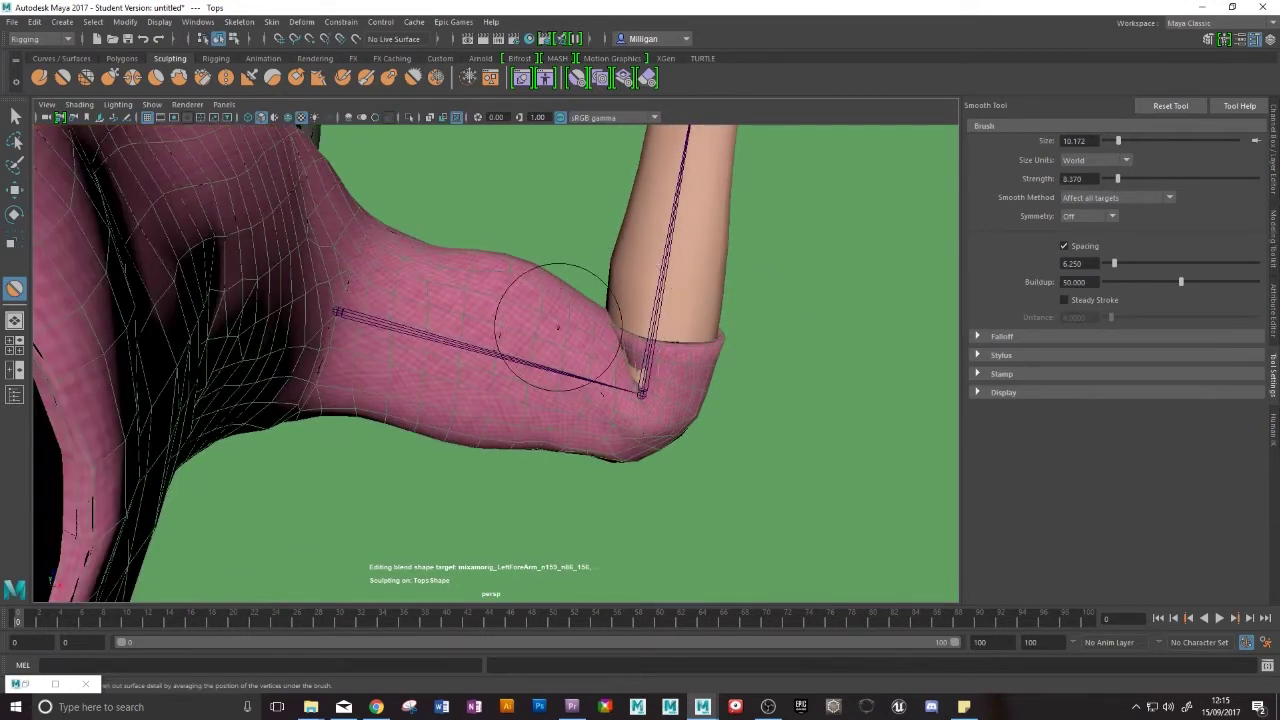
{"action": "mouse_move", "coordinate": [539, 313]}
{"action": "left_mouse_down", "text": "alt"}
{"action": "mouse_move", "coordinate": [534, 351]}
{"action": "mouse_move", "coordinate": [524, 325]}
{"action": "left_mouse_up", "text": "alt"}
{"action": "scroll", "coordinate": [524, 325], "scroll_direction": "up", "scroll_amount": 3}
{"action": "middle_click_drag", "start_coordinate": [514, 265], "coordinate": [503, 311], "text": "alt"}
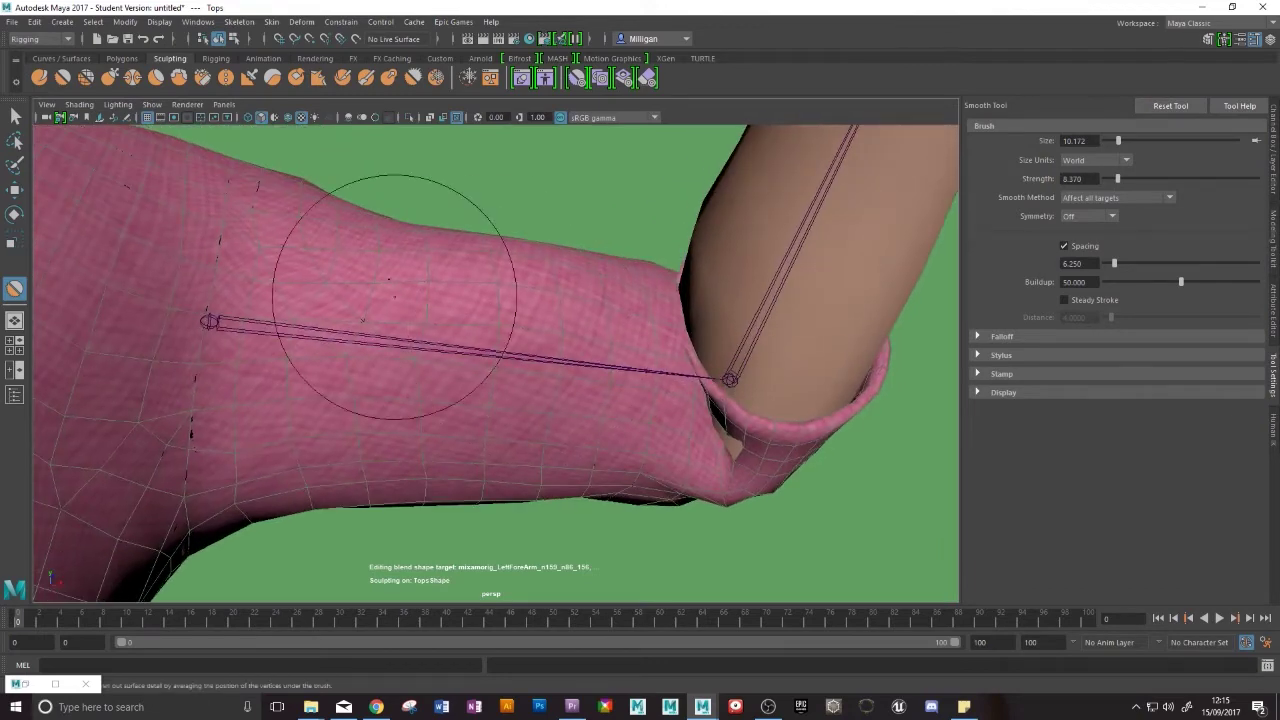
{"action": "mouse_move", "coordinate": [488, 336]}
{"action": "left_mouse_down", "text": "alt"}
{"action": "mouse_move", "coordinate": [502, 338]}
{"action": "mouse_move", "coordinate": [457, 371]}
{"action": "left_mouse_up", "text": "alt"}
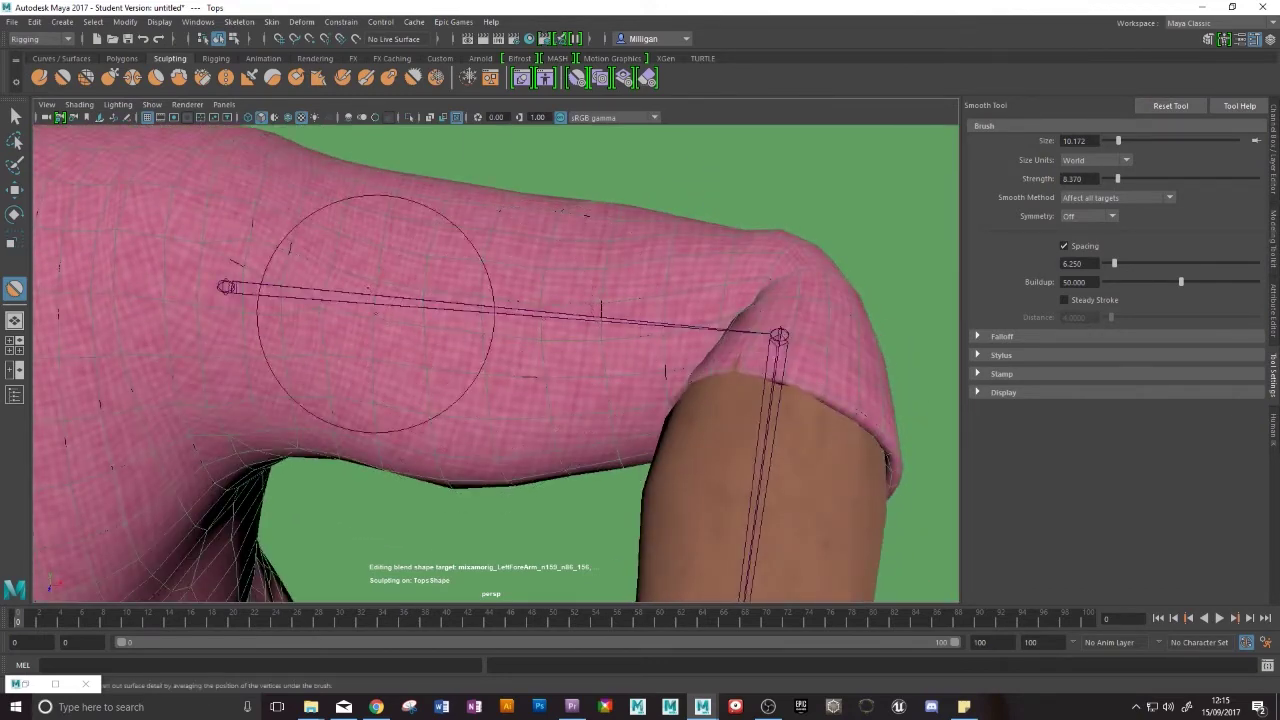
{"action": "mouse_move", "coordinate": [603, 294]}
{"action": "left_mouse_down", "text": "alt"}
{"action": "mouse_move", "coordinate": [520, 303]}
{"action": "mouse_move", "coordinate": [600, 310]}
{"action": "left_mouse_up", "text": "alt"}
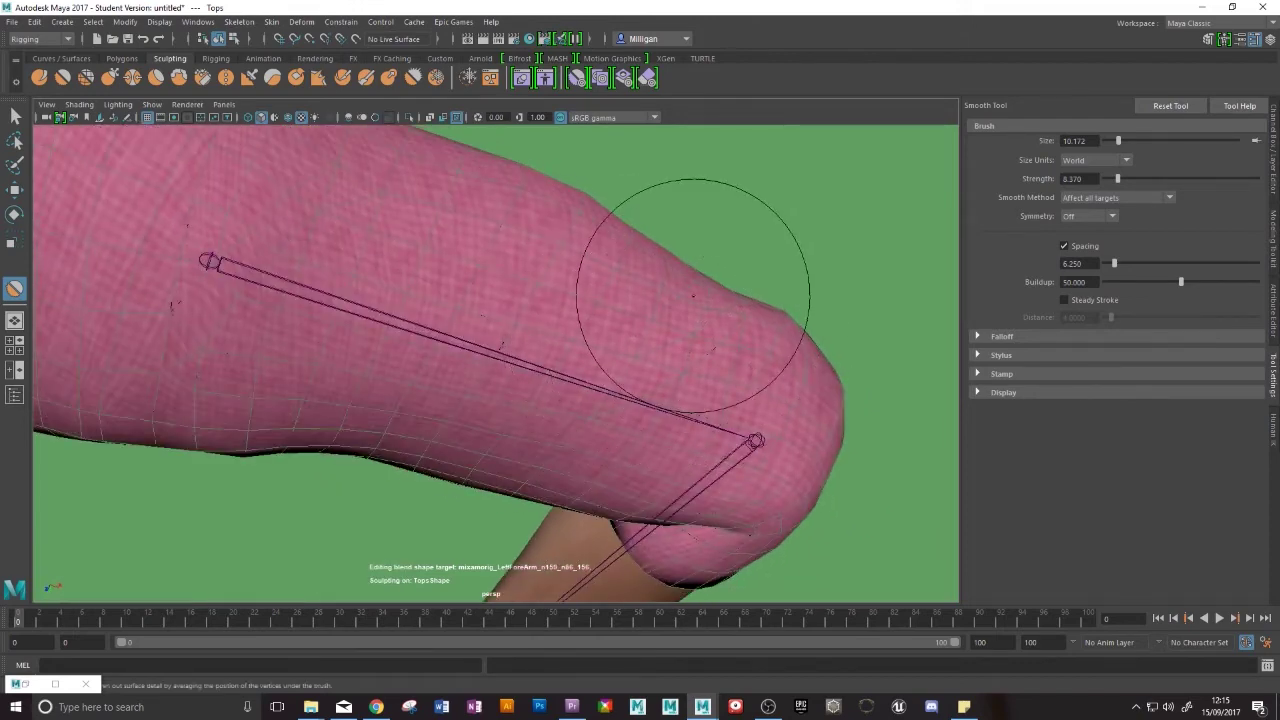
{"action": "mouse_move", "coordinate": [671, 286]}
{"action": "left_mouse_down", "text": "alt"}
{"action": "mouse_move", "coordinate": [466, 311]}
{"action": "mouse_move", "coordinate": [530, 290]}
{"action": "mouse_move", "coordinate": [614, 229]}
{"action": "left_mouse_up", "text": "alt"}
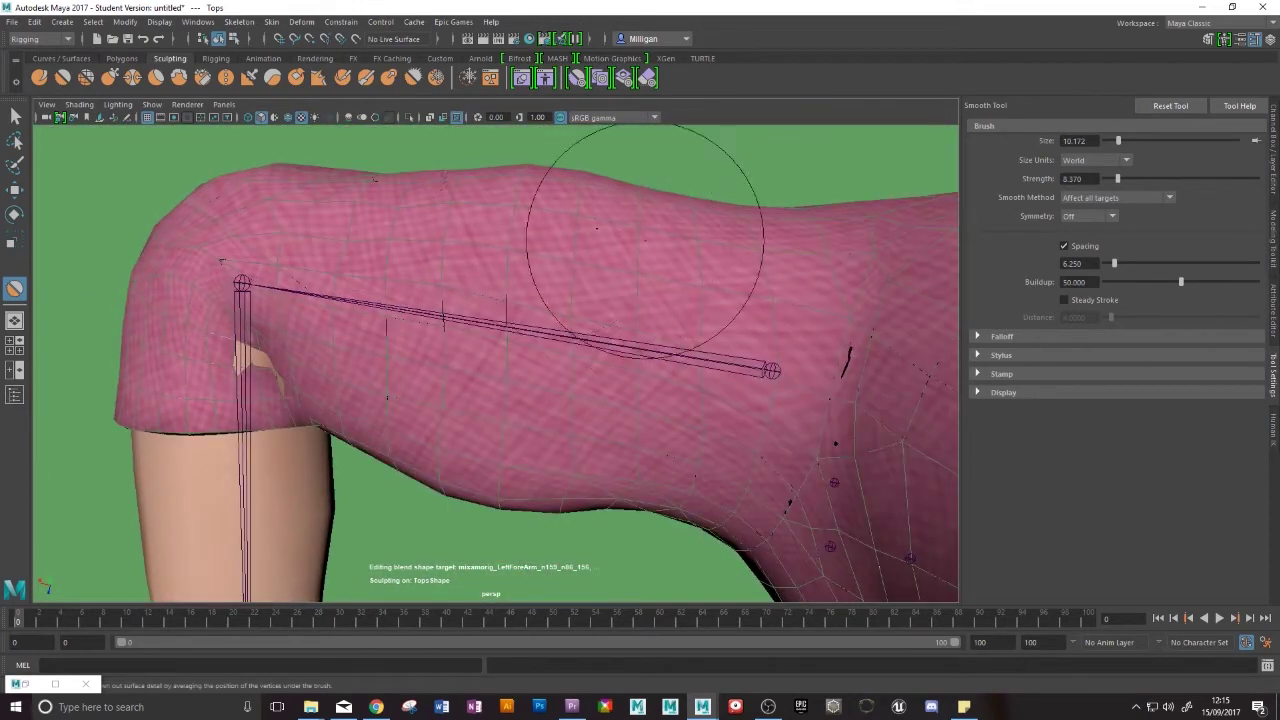
{"action": "mouse_move", "coordinate": [486, 286]}
{"action": "left_mouse_down", "text": "alt"}
{"action": "mouse_move", "coordinate": [686, 371]}
{"action": "mouse_move", "coordinate": [643, 486]}
{"action": "mouse_move", "coordinate": [648, 362]}
{"action": "mouse_move", "coordinate": [634, 354]}
{"action": "mouse_move", "coordinate": [634, 371]}
{"action": "mouse_move", "coordinate": [649, 334]}
{"action": "mouse_move", "coordinate": [640, 316]}
{"action": "mouse_move", "coordinate": [606, 360]}
{"action": "mouse_move", "coordinate": [612, 322]}
{"action": "left_mouse_up", "text": "alt"}
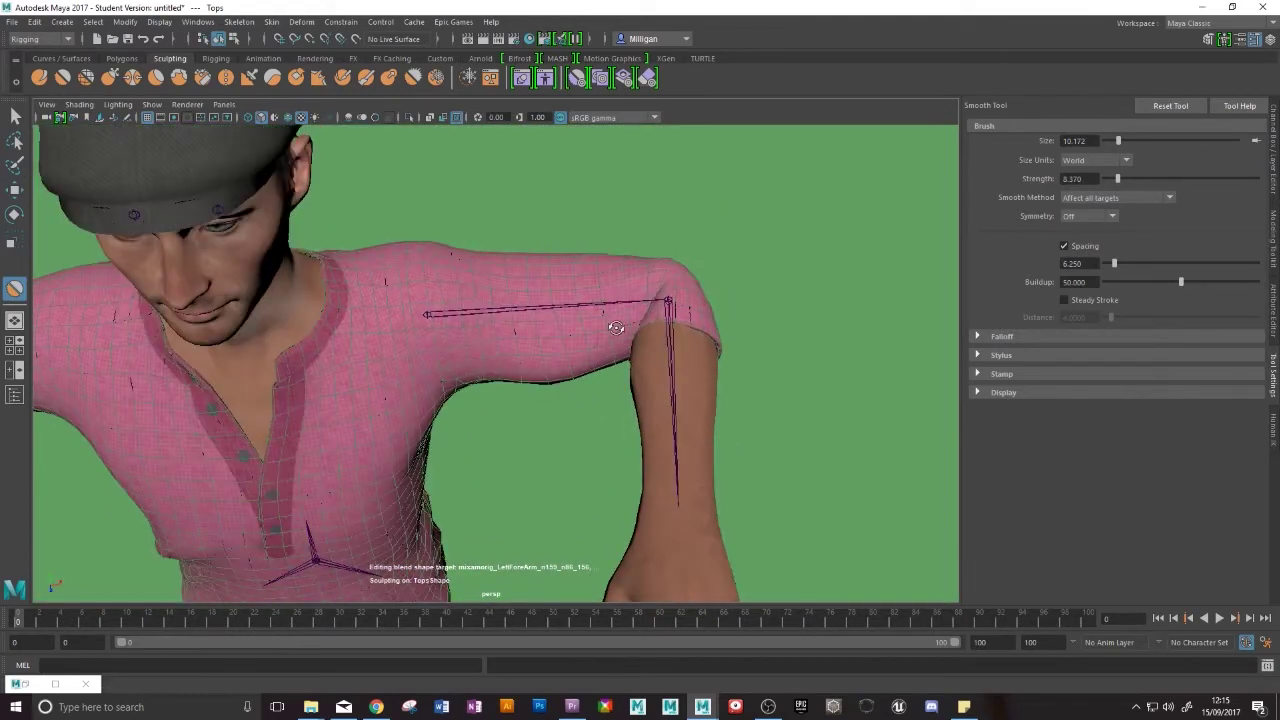
- Leave the Smooth tool, show Malcolm's HumanIK controls, and restore the Pose Editor clear of the bent left arm
{"action": "left_click", "coordinate": [1275, 430]}
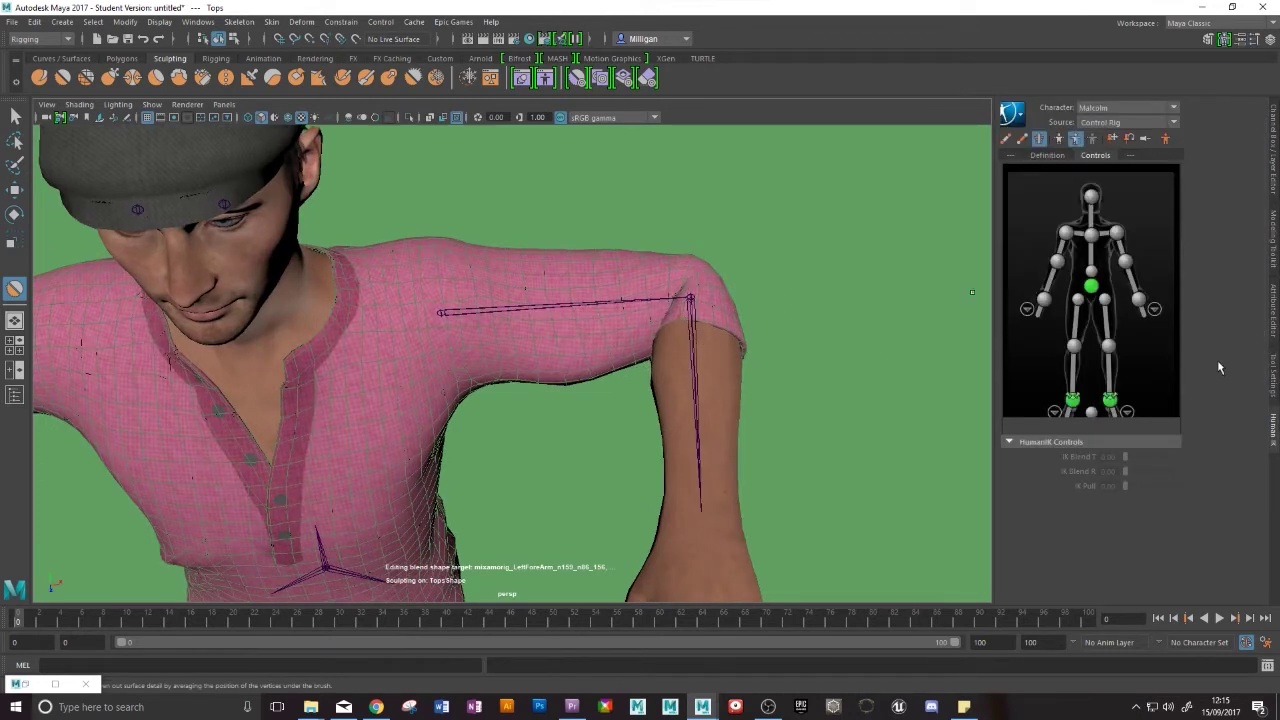
{"action": "left_click", "coordinate": [1276, 385]}
{"action": "left_click", "coordinate": [1275, 430]}
{"action": "middle_click_drag", "start_coordinate": [543, 330], "coordinate": [643, 321], "text": "alt"}
{"action": "key", "text": "q"}
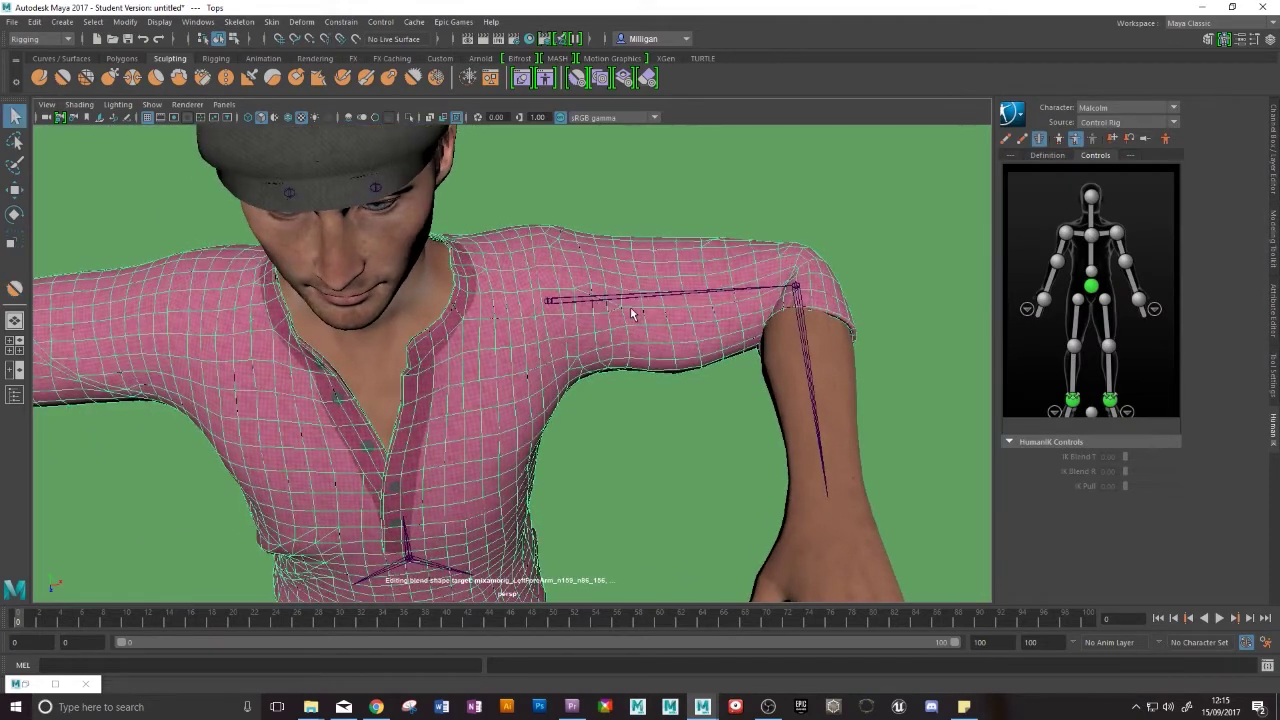
{"action": "middle_click_drag", "start_coordinate": [710, 290], "coordinate": [729, 291], "text": "alt"}
{"action": "left_click_drag", "start_coordinate": [730, 291], "coordinate": [644, 244], "text": "alt"}
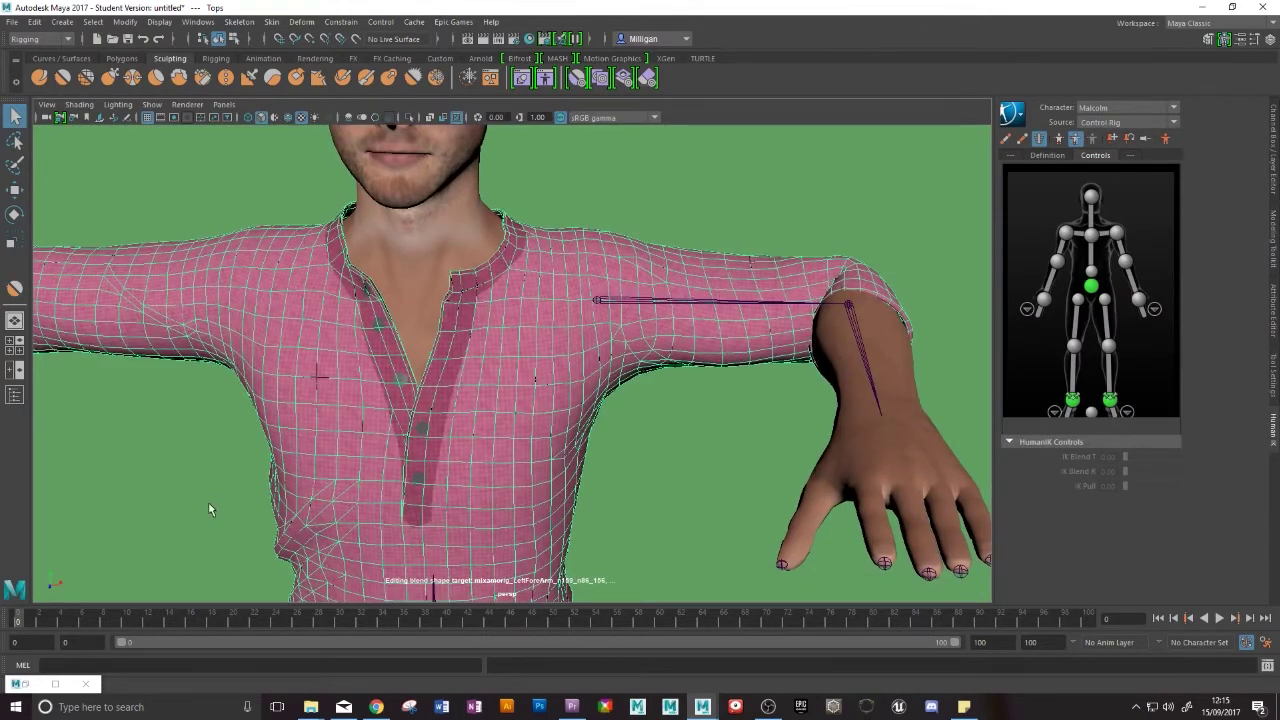
{"action": "left_click", "coordinate": [25, 686]}
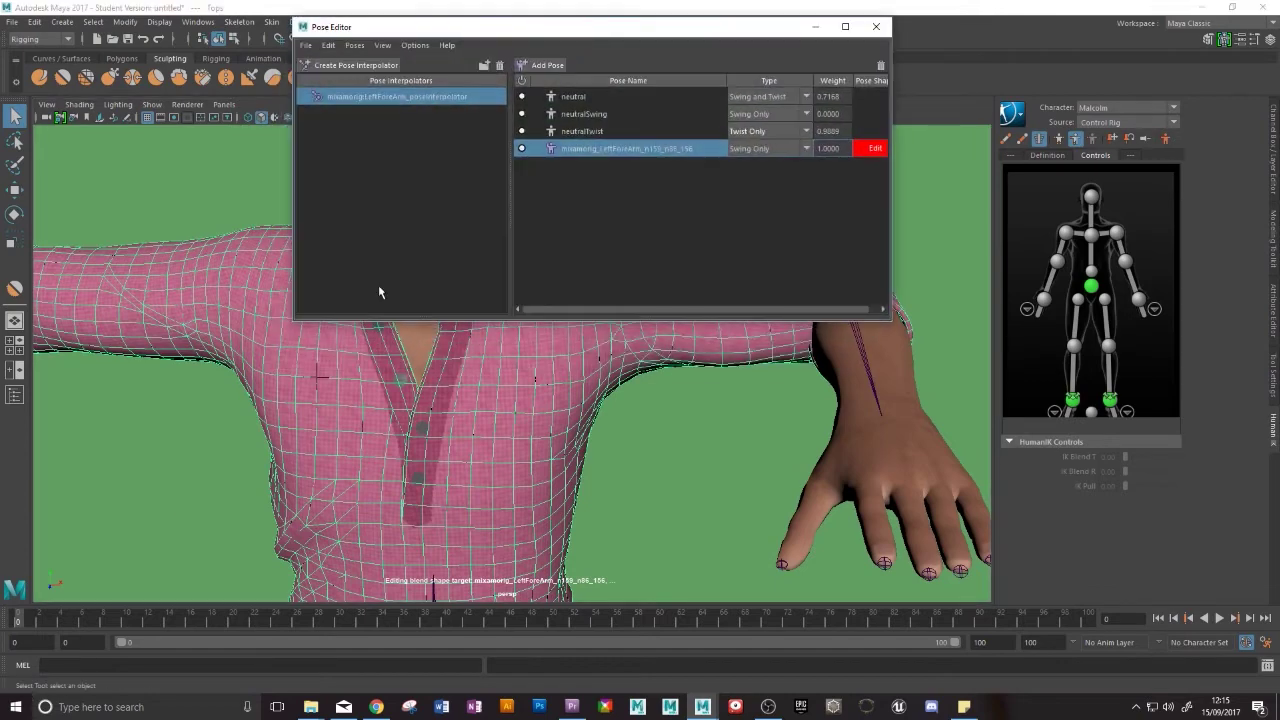
{"action": "left_click_drag", "start_coordinate": [601, 30], "coordinate": [422, 59]}
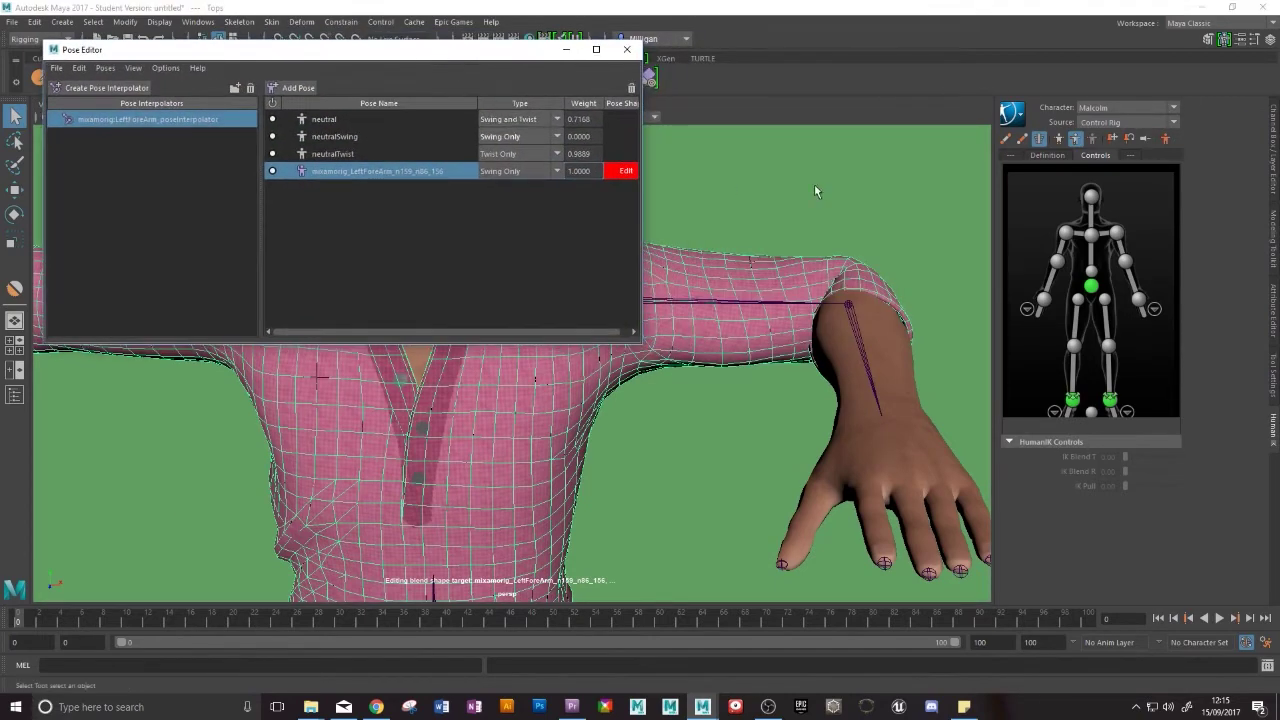
- Select the left forearm control on Malcolm's displayed control rig, set its Rotate Z to 0, and activate the Rotate tool
{"action": "left_click", "coordinate": [1022, 139]}
{"action": "left_click", "coordinate": [858, 387]}
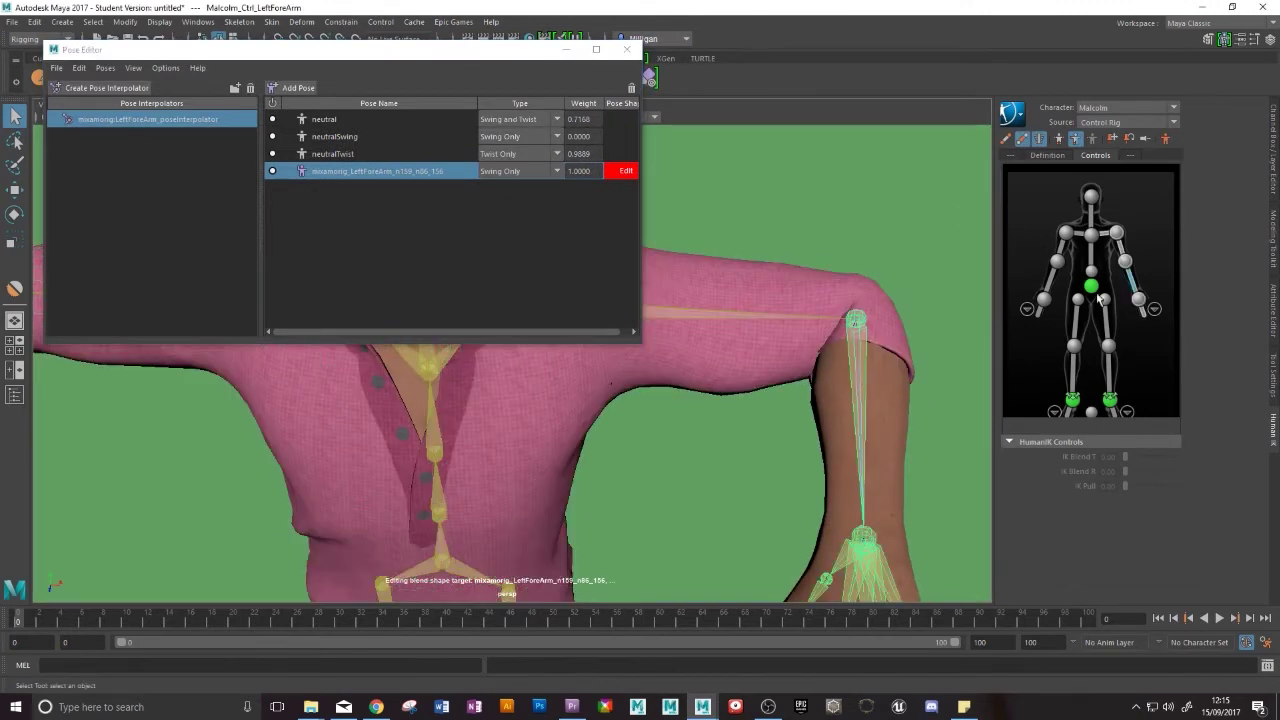
{"action": "left_click", "coordinate": [1272, 160]}
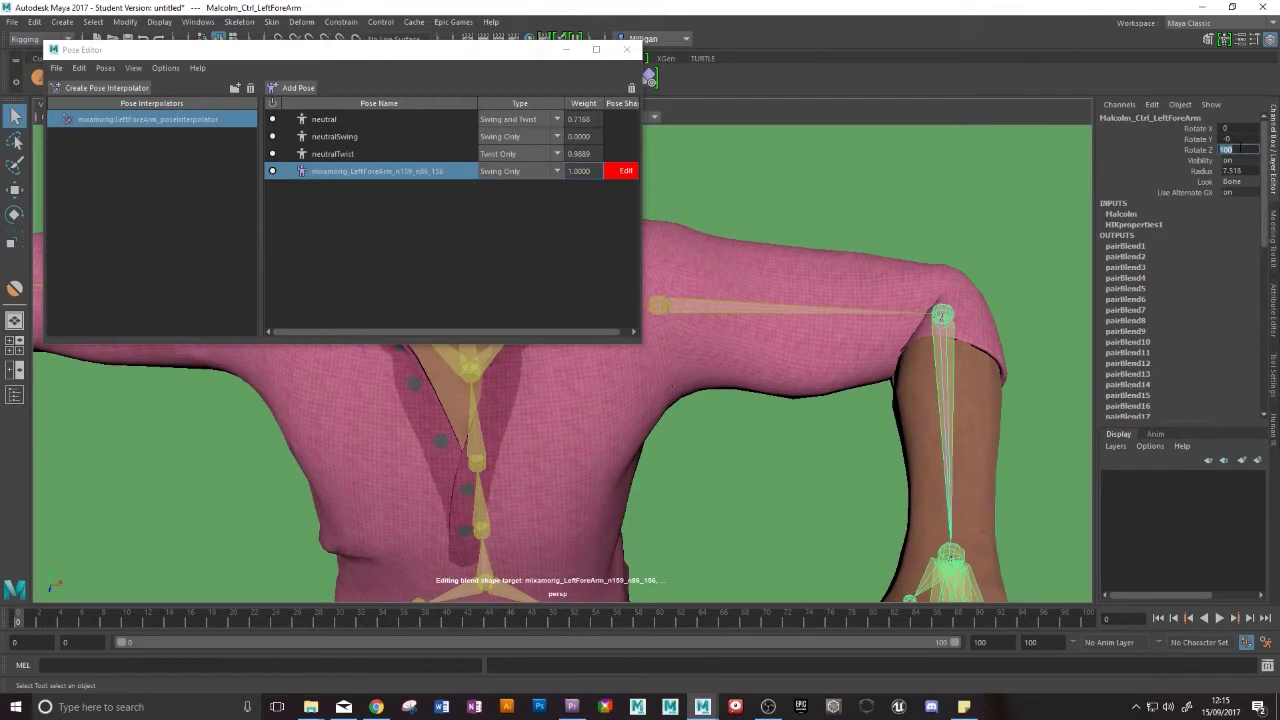
{"action": "key", "text": "Return"}
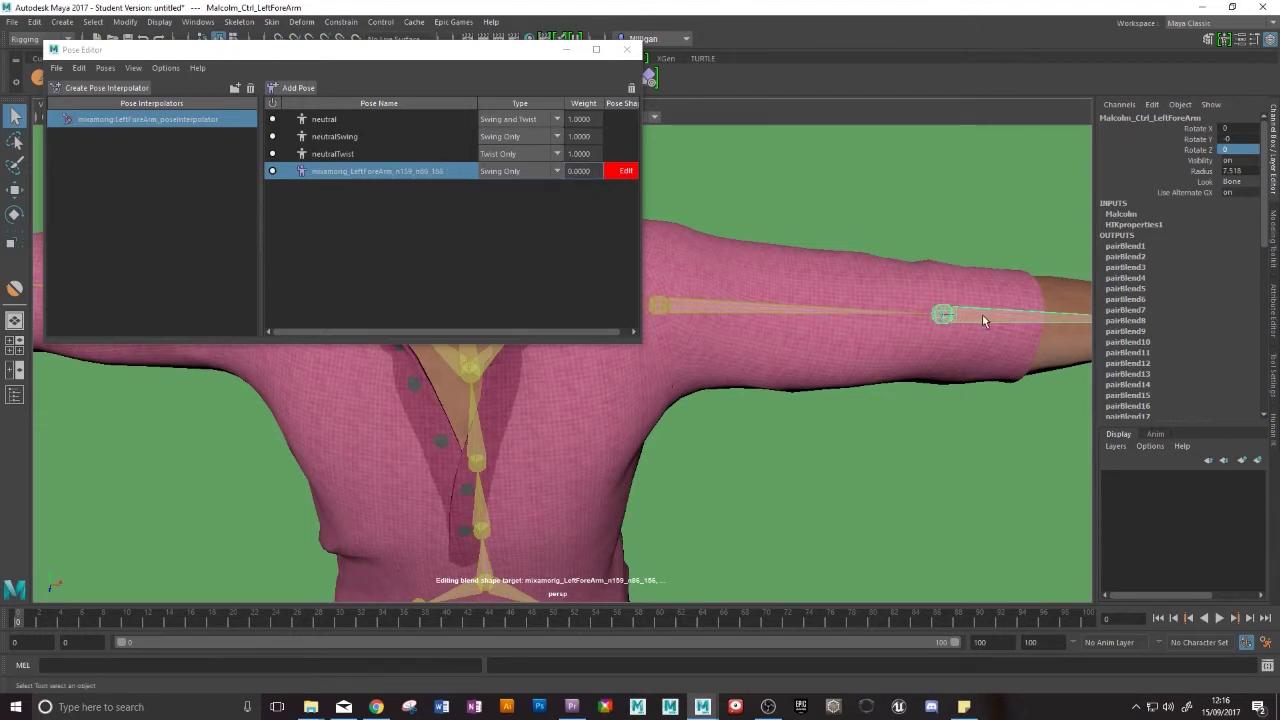
{"action": "key", "text": "e"}
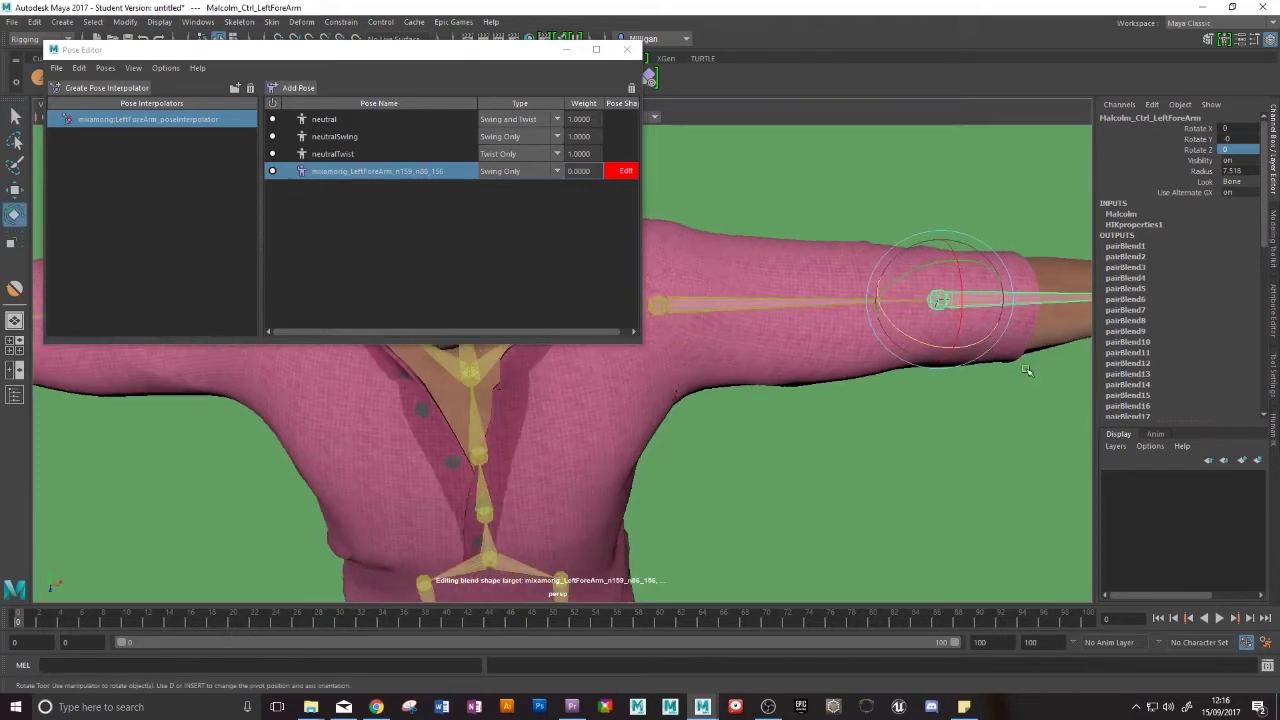
- Bend the left forearm about 89 degrees around Z and check the elbow sleeve's deformation from the front and above
{"action": "left_click_drag", "start_coordinate": [1027, 371], "coordinate": [901, 397], "text": "alt"}
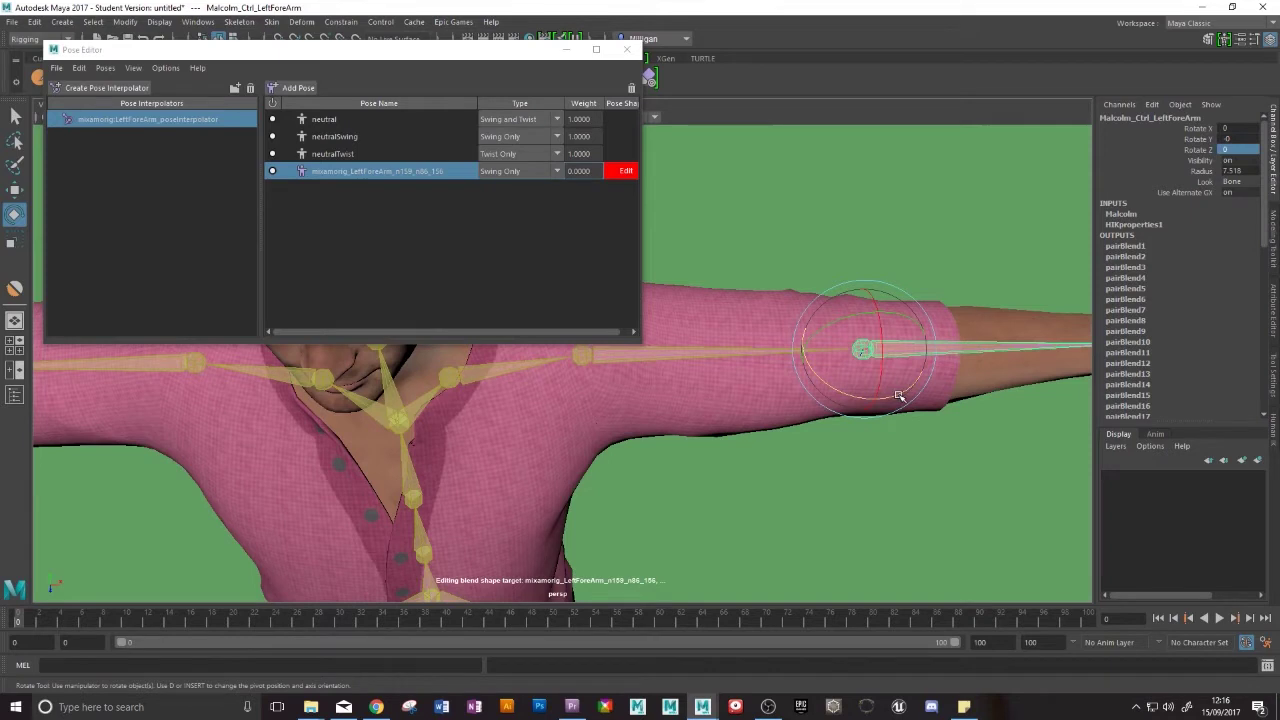
{"action": "left_click_drag", "start_coordinate": [899, 396], "coordinate": [754, 400]}
{"action": "middle_click_drag", "start_coordinate": [754, 400], "coordinate": [752, 420], "text": "alt"}
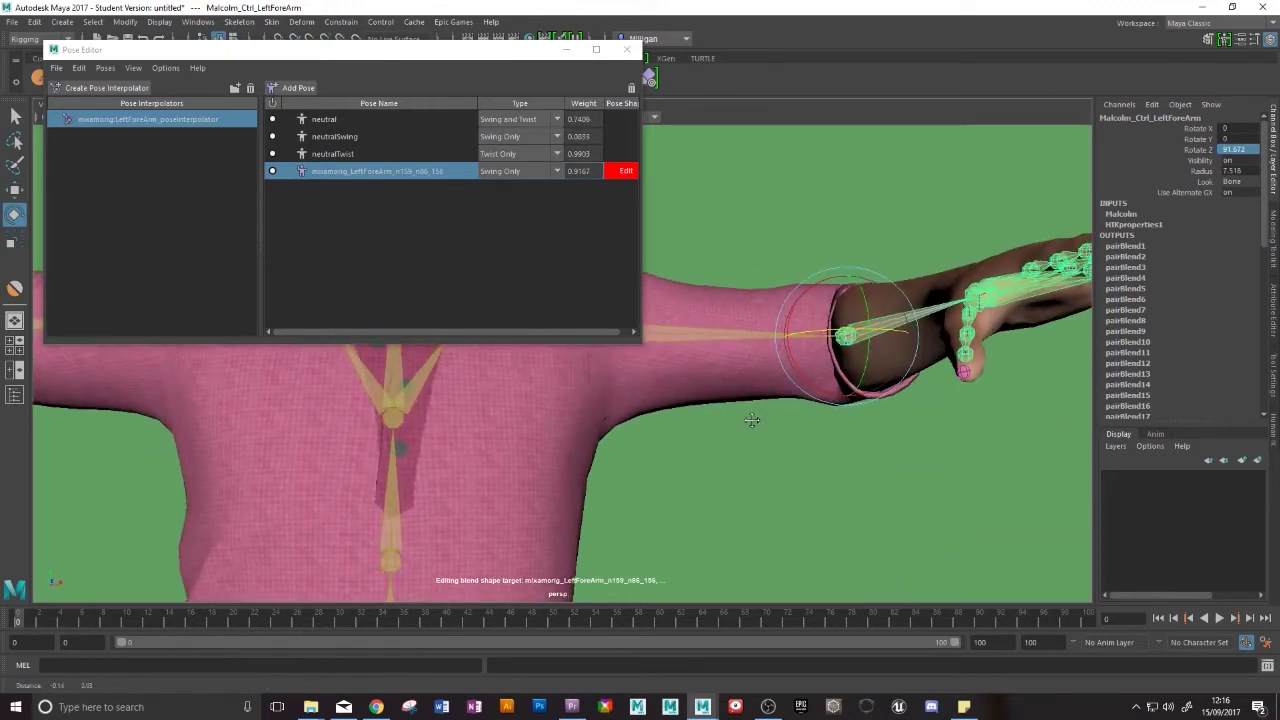
{"action": "left_click_drag", "start_coordinate": [752, 420], "coordinate": [641, 468], "text": "alt"}
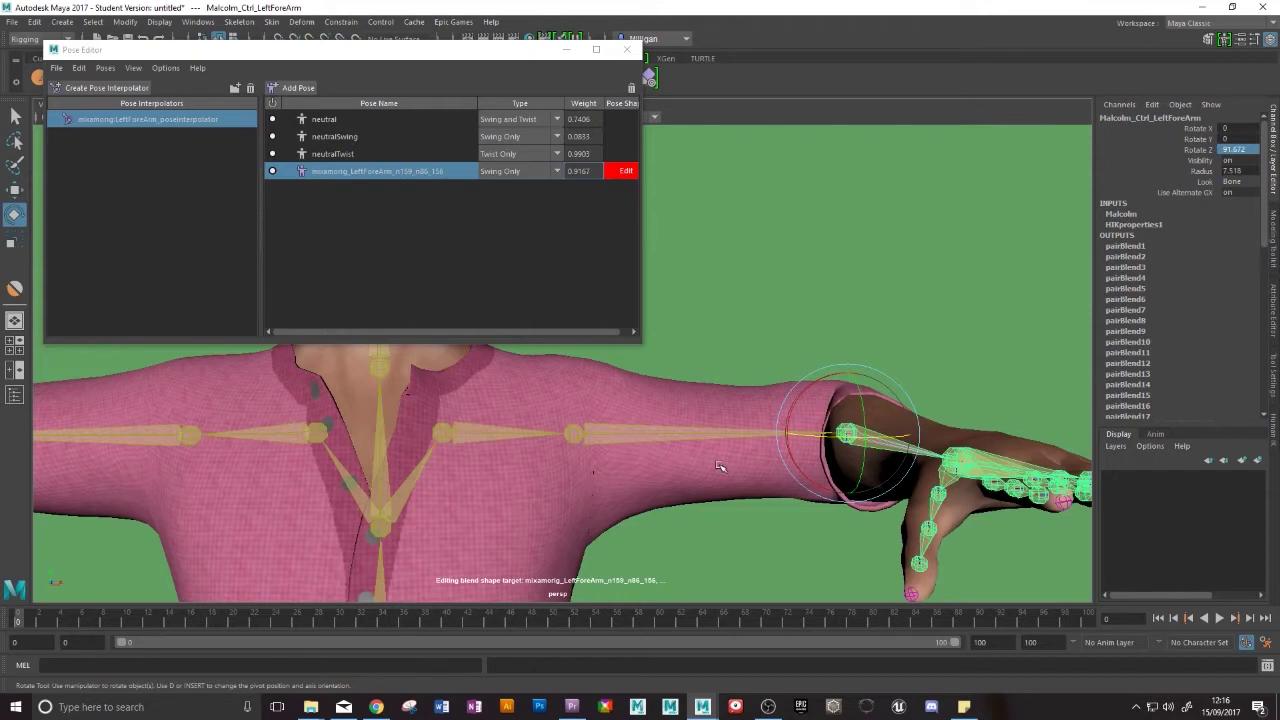
{"action": "left_click_drag", "start_coordinate": [717, 463], "coordinate": [517, 500], "text": "alt"}
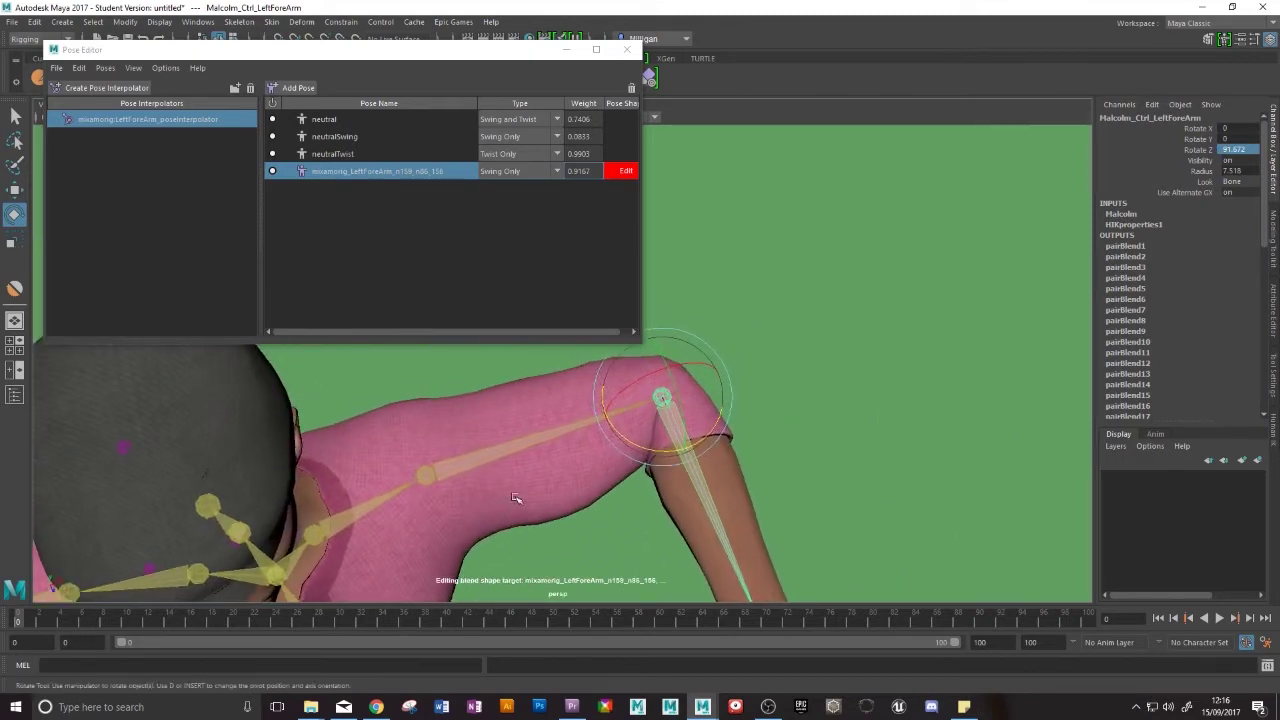
{"action": "mouse_move", "coordinate": [638, 446]}
{"action": "left_mouse_down"}
{"action": "mouse_move", "coordinate": [706, 424]}
{"action": "mouse_move", "coordinate": [681, 434]}
{"action": "mouse_move", "coordinate": [712, 415]}
{"action": "mouse_move", "coordinate": [655, 438]}
{"action": "mouse_move", "coordinate": [700, 412]}
{"action": "mouse_move", "coordinate": [668, 438]}
{"action": "mouse_move", "coordinate": [633, 438]}
{"action": "mouse_move", "coordinate": [705, 405]}
{"action": "mouse_move", "coordinate": [676, 448]}
{"action": "mouse_move", "coordinate": [721, 428]}
{"action": "mouse_move", "coordinate": [635, 429]}
{"action": "left_mouse_up"}
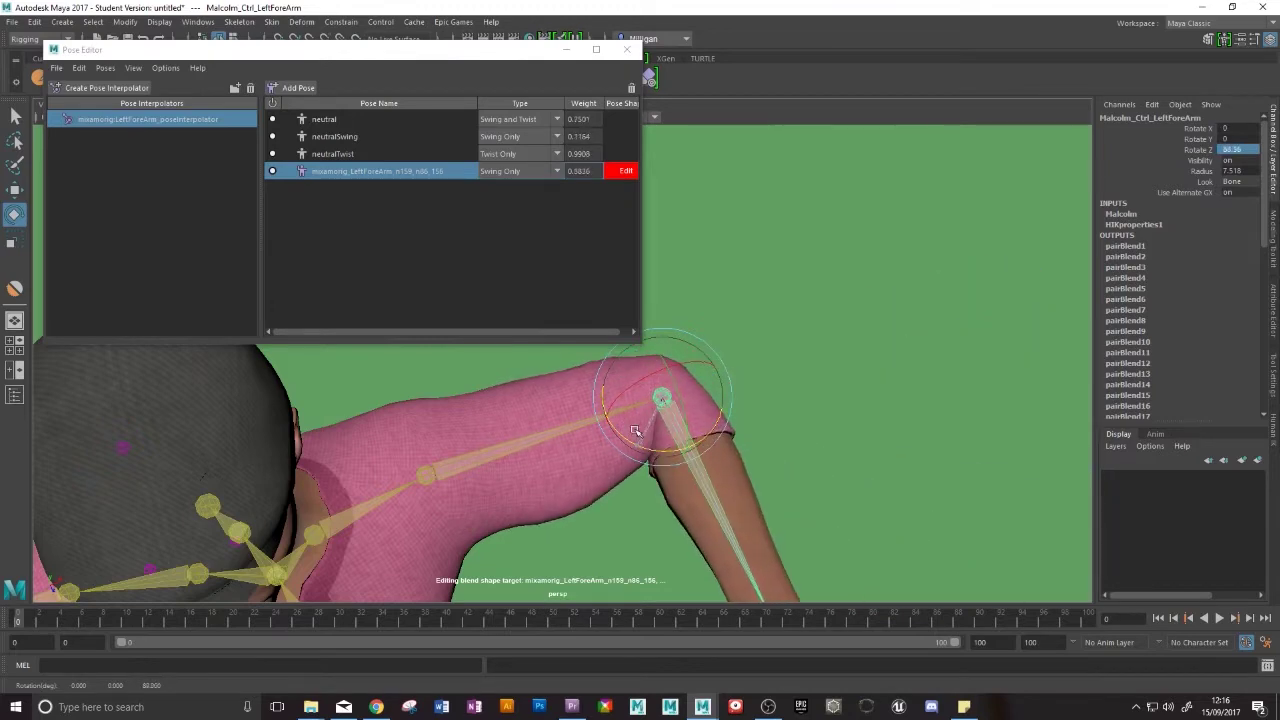
{"action": "mouse_move", "coordinate": [545, 445]}
{"action": "left_mouse_down", "text": "alt"}
{"action": "mouse_move", "coordinate": [608, 422]}
{"action": "mouse_move", "coordinate": [582, 418]}
{"action": "mouse_move", "coordinate": [563, 435]}
{"action": "left_mouse_up", "text": "alt"}
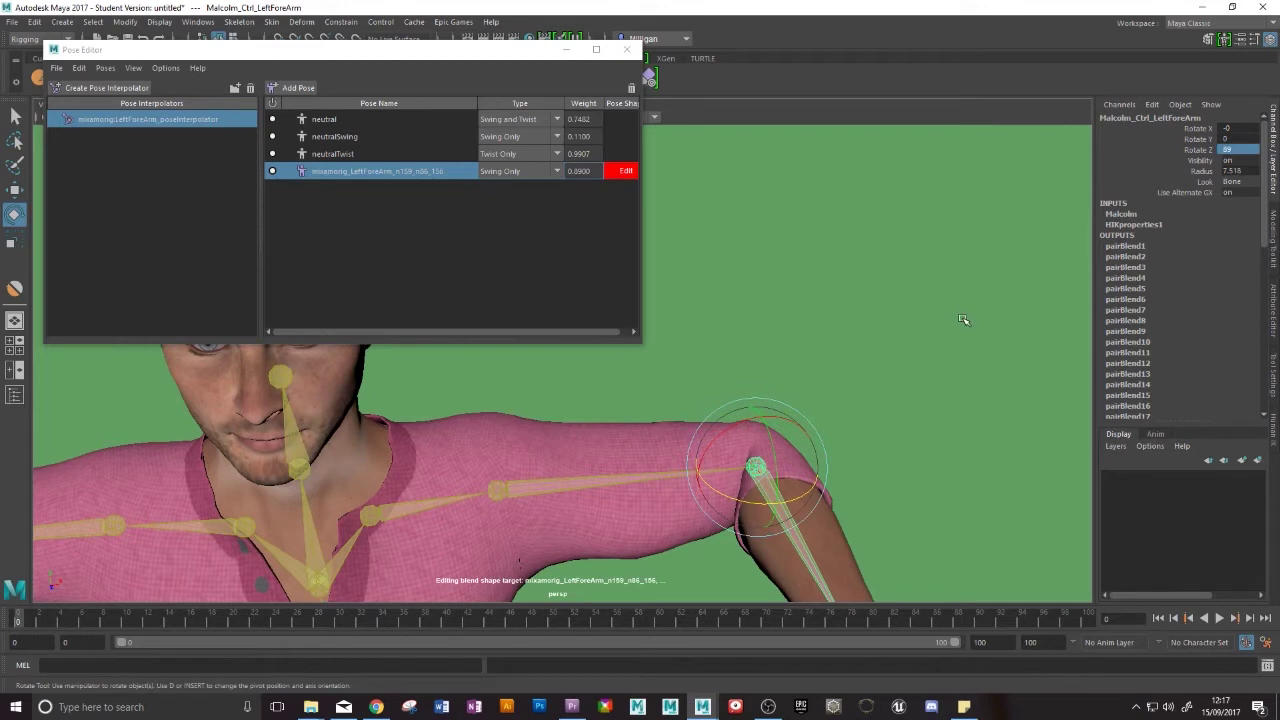
- Reselect the left forearm control on the displayed control rig and end shape editing for the custom forearm pose
{"action": "left_click", "coordinate": [1273, 425]}
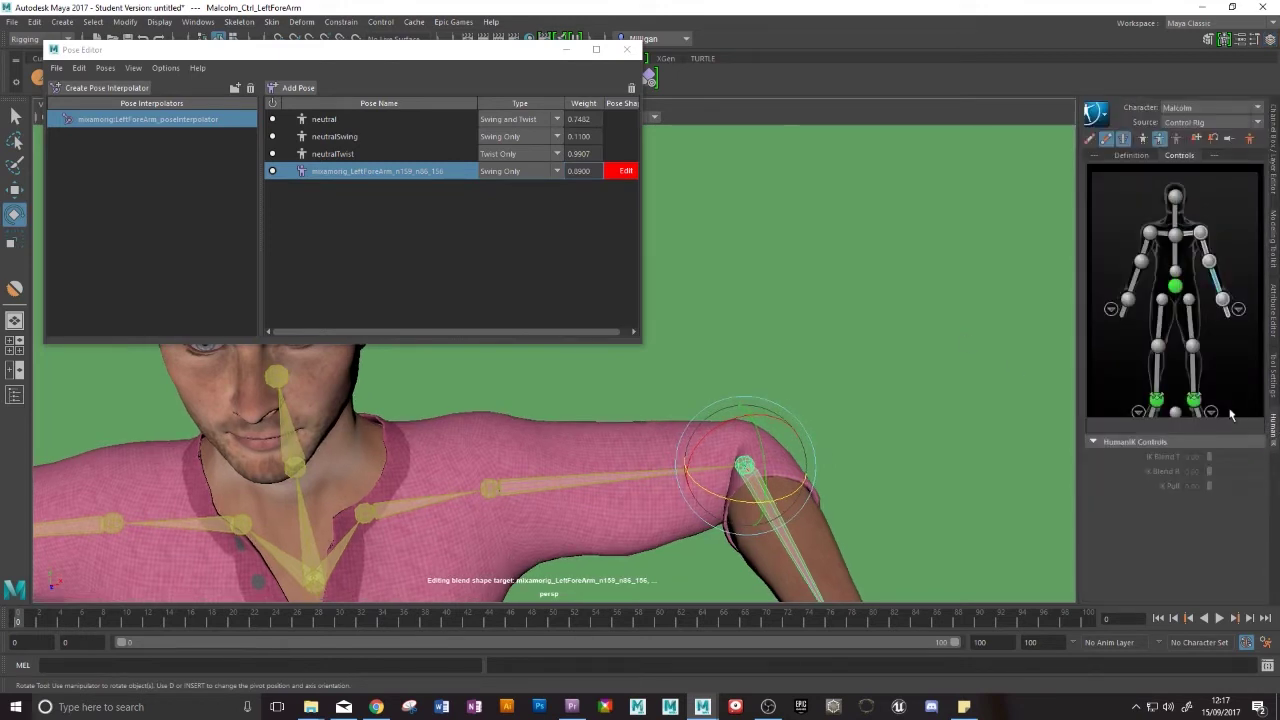
{"action": "left_click", "coordinate": [1105, 140]}
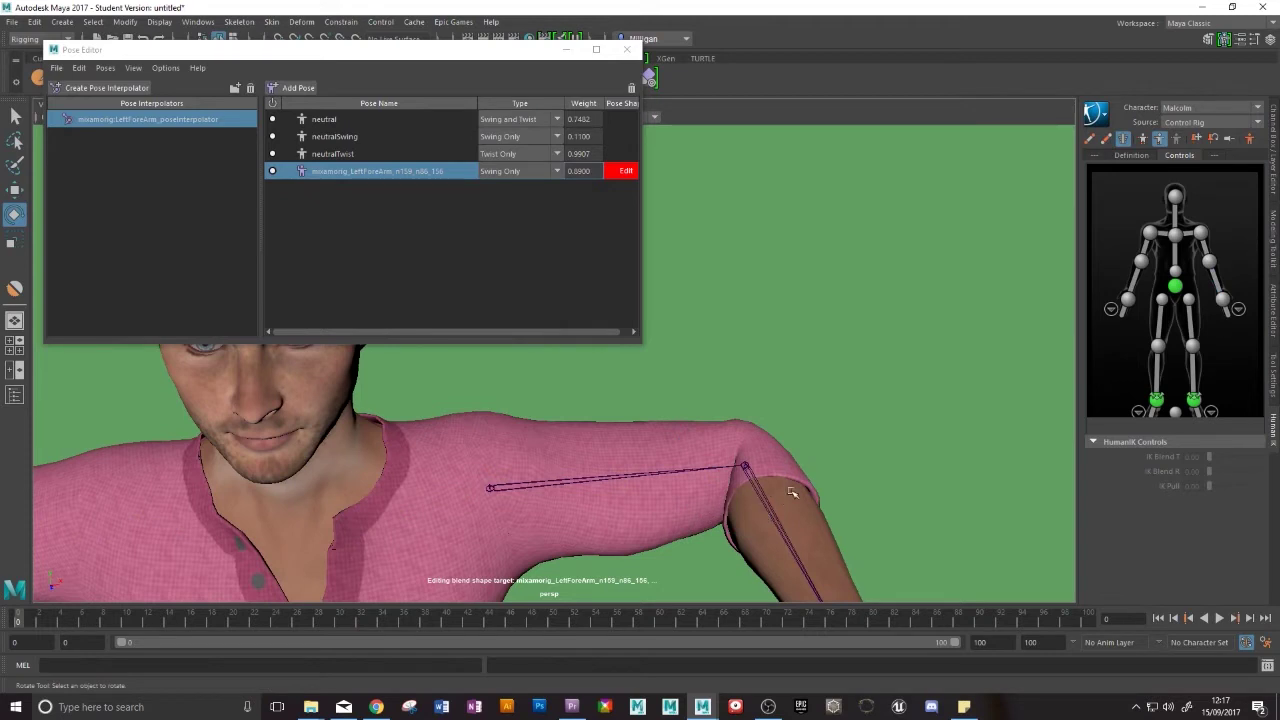
{"action": "left_click", "coordinate": [1105, 140]}
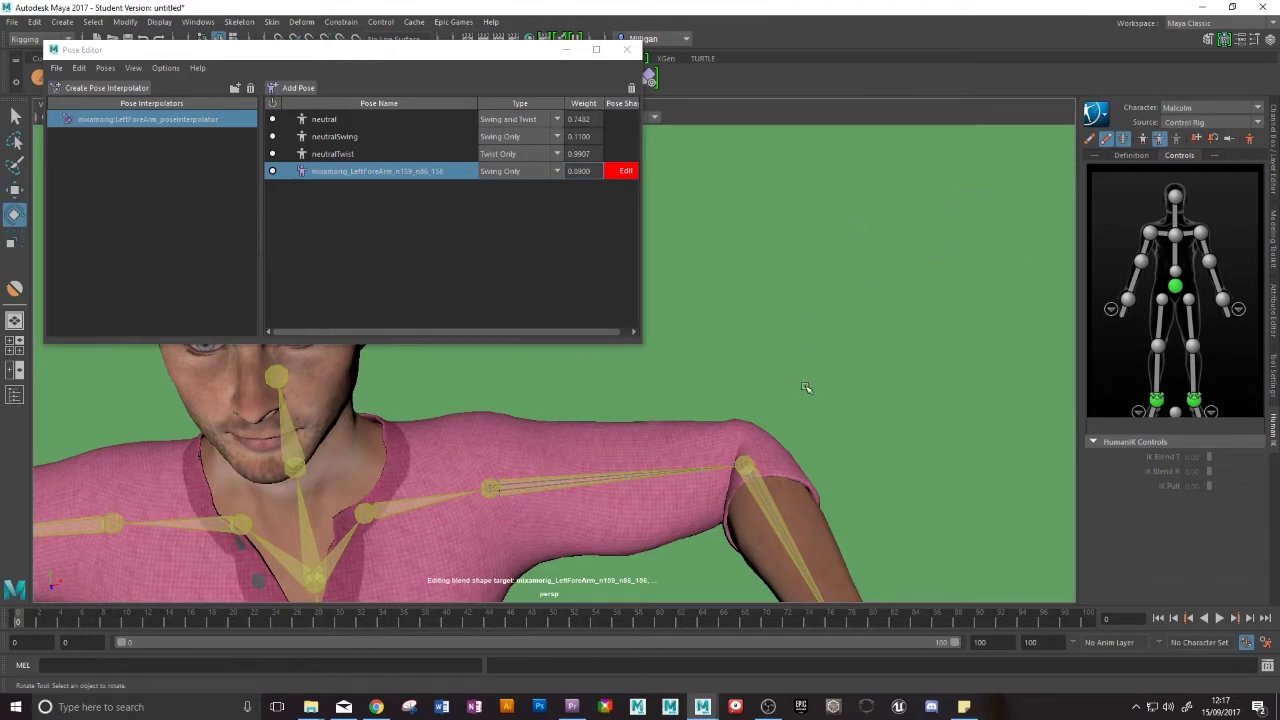
{"action": "left_click", "coordinate": [760, 483]}
{"action": "left_click", "coordinate": [626, 173]}
{"action": "left_click_drag", "start_coordinate": [724, 486], "coordinate": [760, 496]}
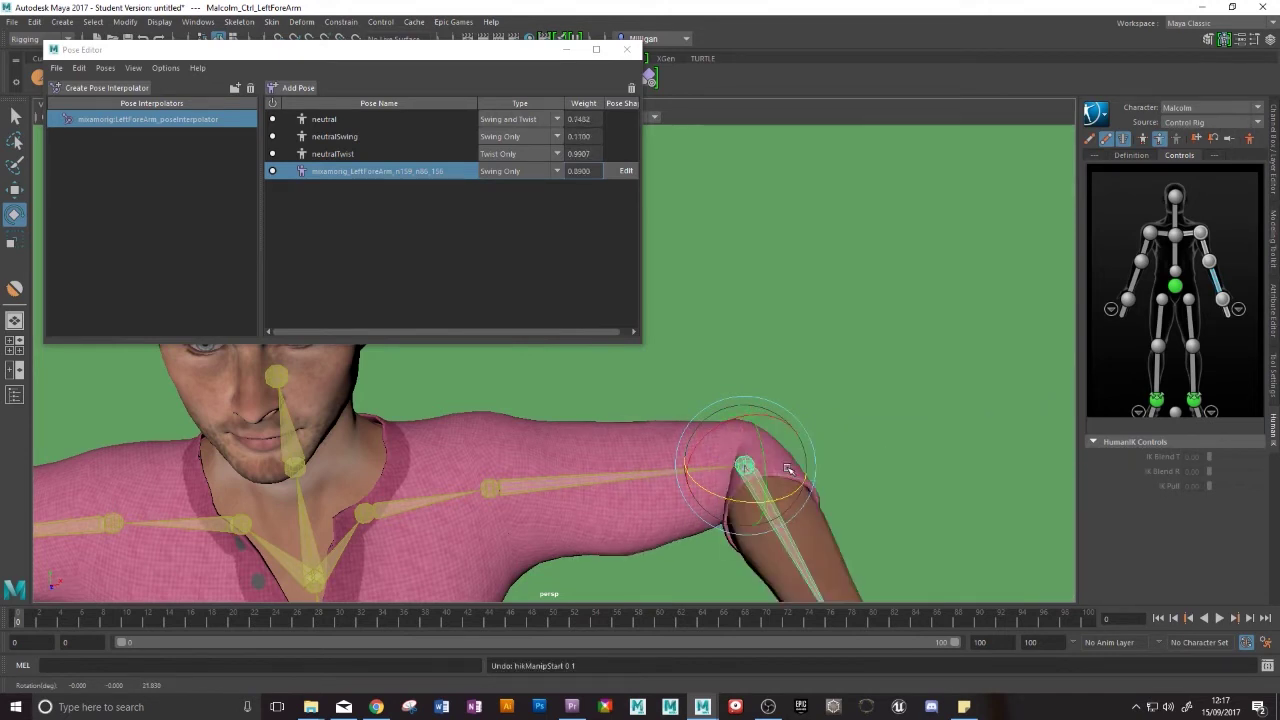
- Straighten the left forearm by setting its control's Rotate Z to 0
{"action": "left_click", "coordinate": [1266, 180]}
{"action": "double_click", "coordinate": [1238, 148]}
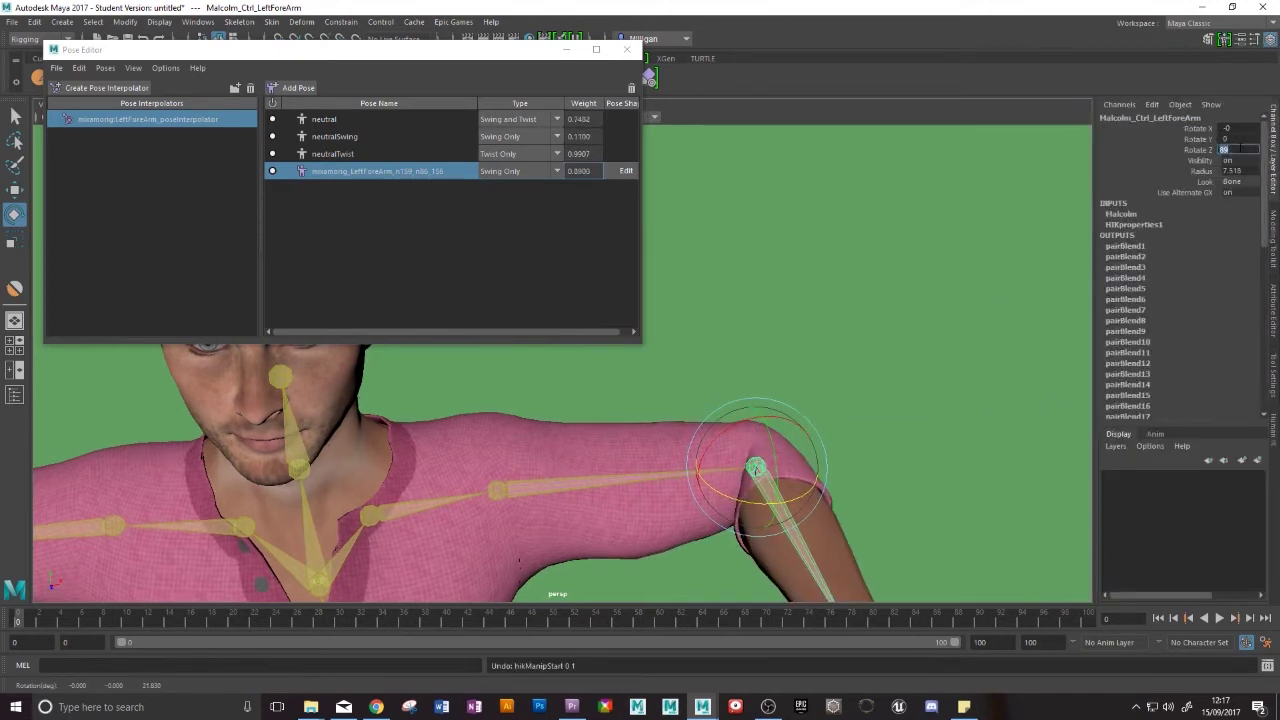
{"action": "type", "text": "0"}
{"action": "key", "text": "Return"}
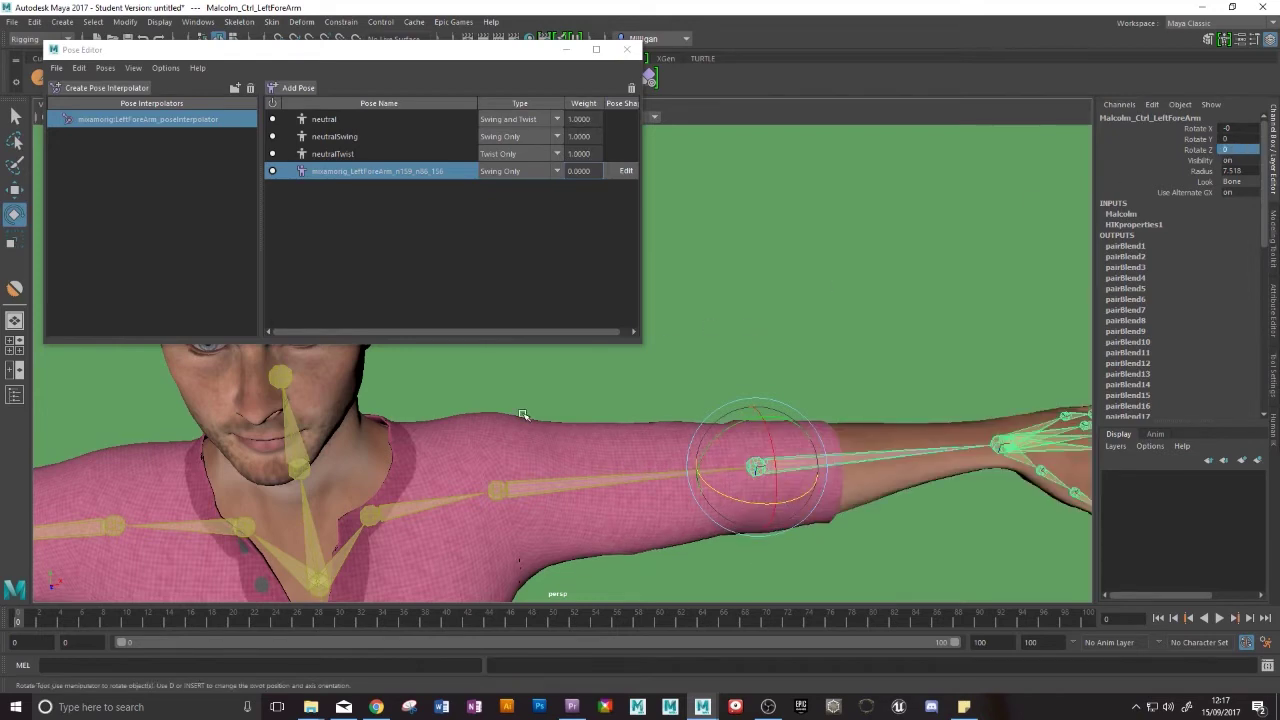
{"action": "left_click_drag", "start_coordinate": [572, 415], "coordinate": [520, 340], "text": "alt"}
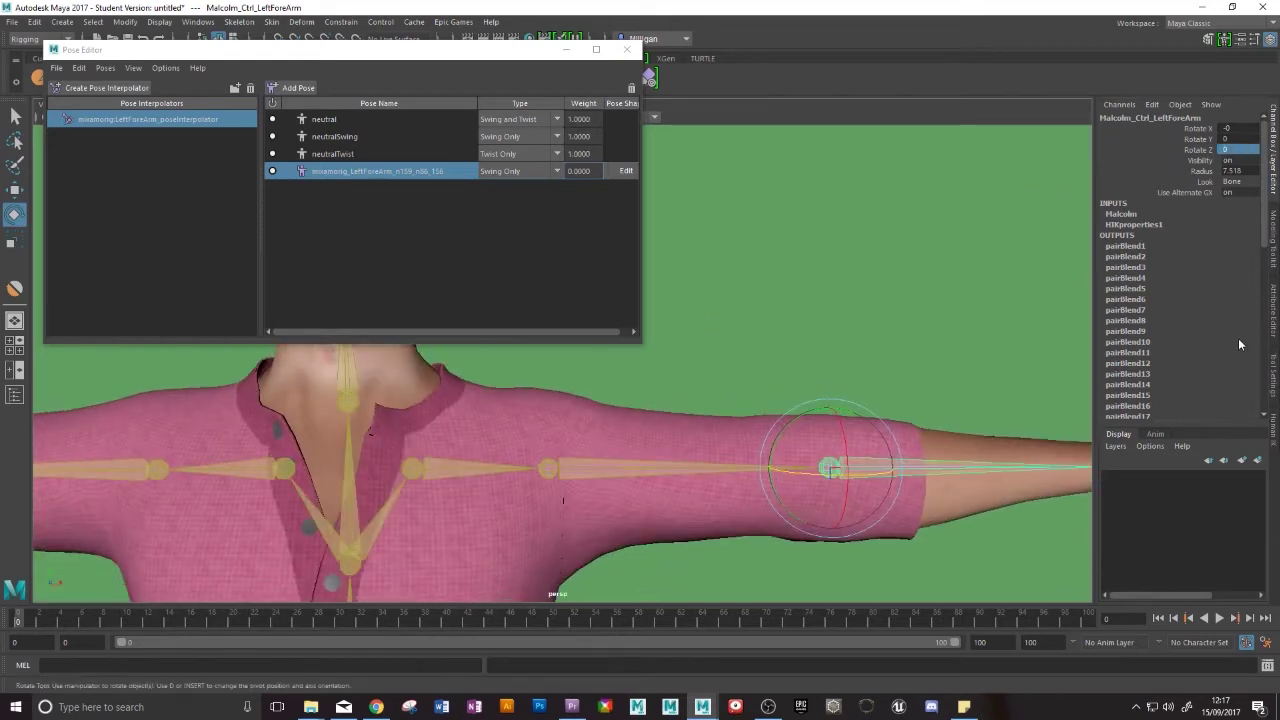
- Show Malcolm's HumanIK controls and minimize the Pose Editor to clear the view of the upper body
{"action": "left_click", "coordinate": [1274, 424]}
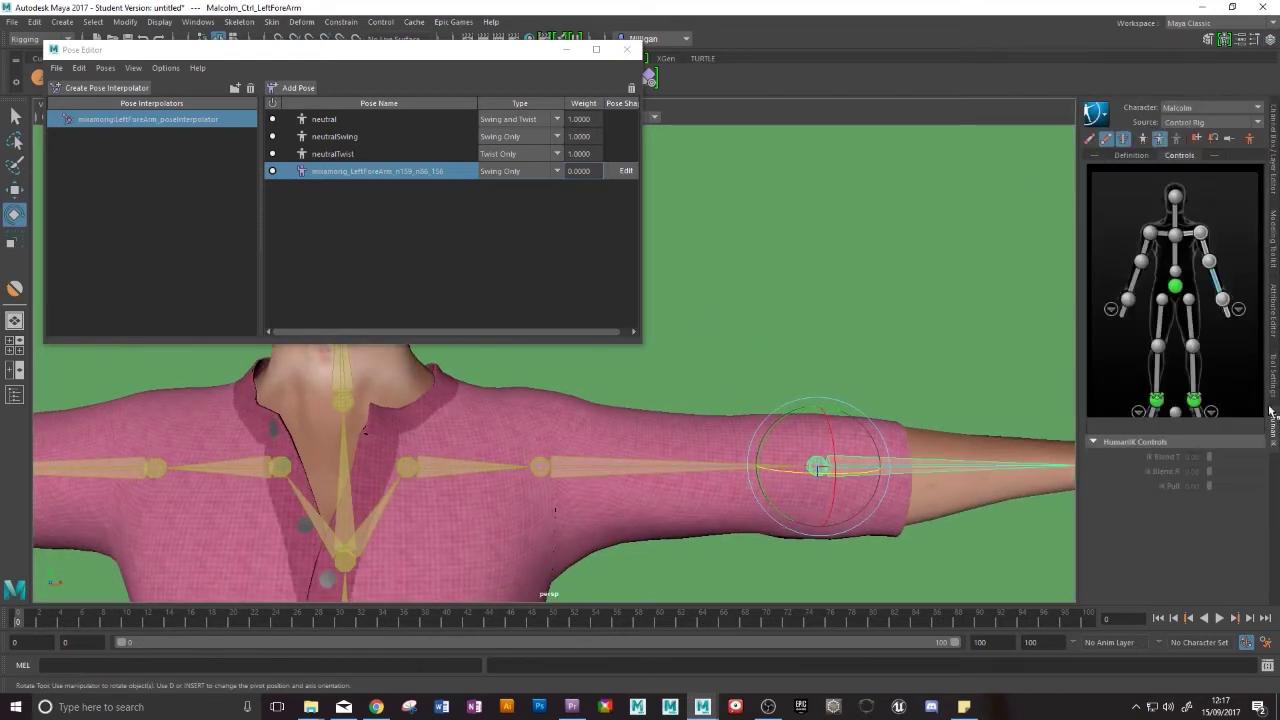
{"action": "left_click", "coordinate": [1201, 234]}
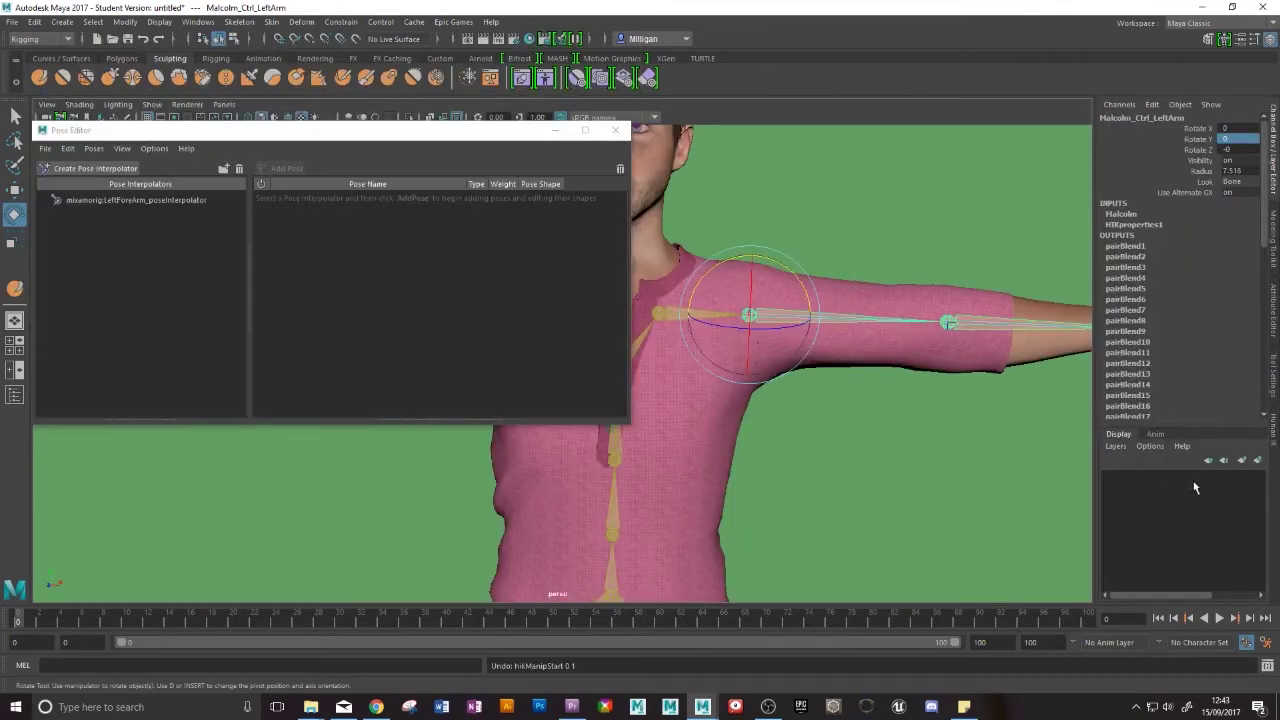
{"action": "left_click", "coordinate": [1273, 430]}
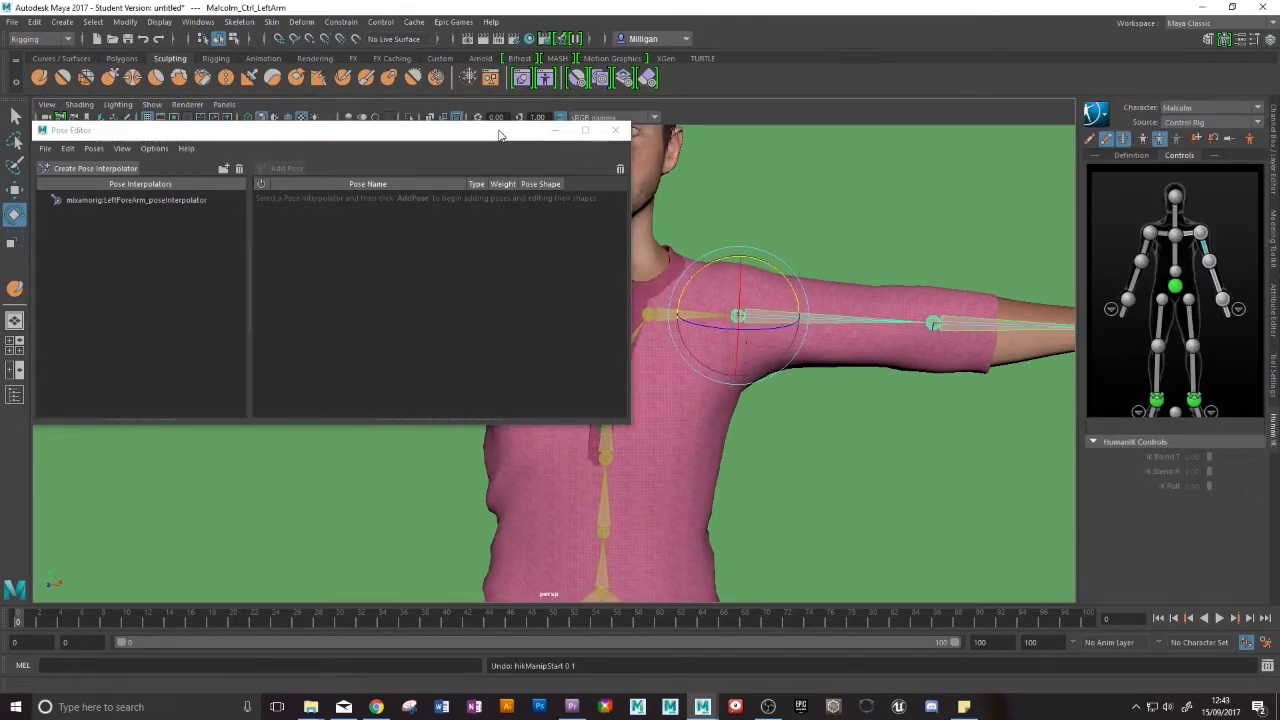
{"action": "left_click_drag", "start_coordinate": [514, 128], "coordinate": [599, 149]}
{"action": "left_click", "coordinate": [641, 152]}
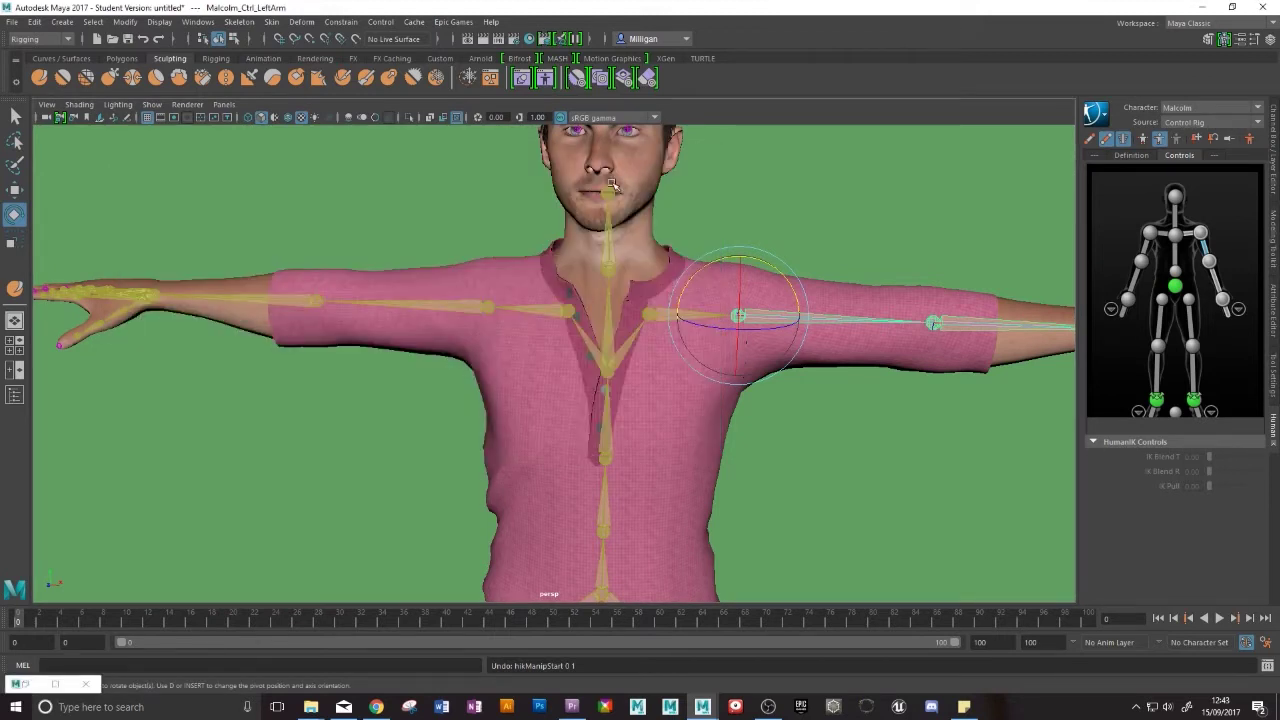
- Hide the control rig, select the left upper-arm joint together with the Tops shirt mesh, and show the rig again
{"action": "left_click", "coordinate": [1106, 139]}
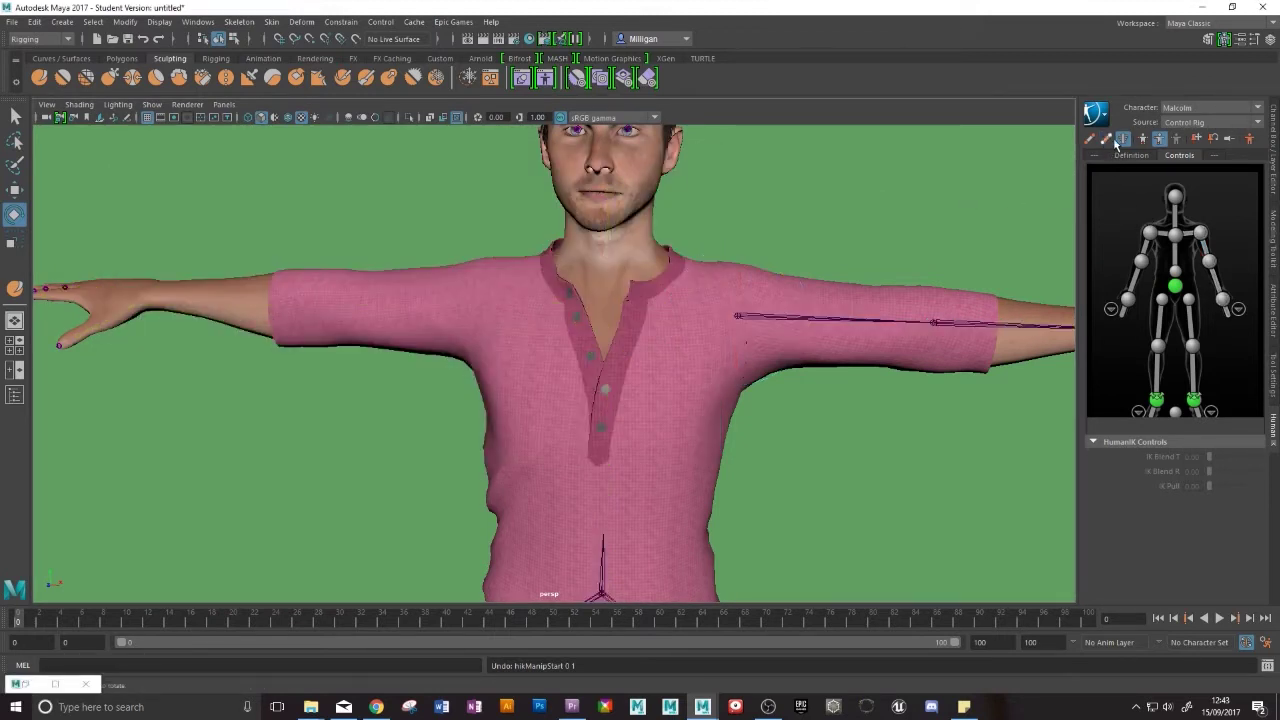
{"action": "left_click", "coordinate": [818, 318]}
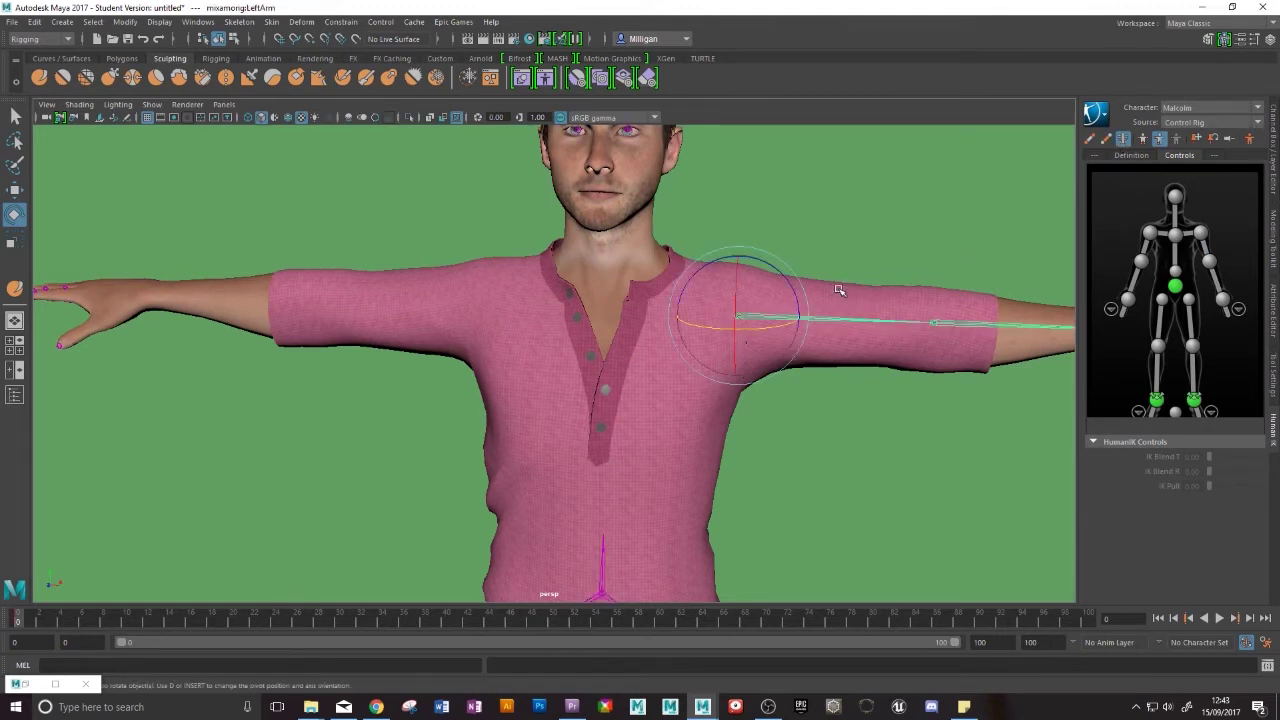
{"action": "left_click", "coordinate": [837, 285], "text": "shift"}
{"action": "left_click", "coordinate": [1106, 139]}
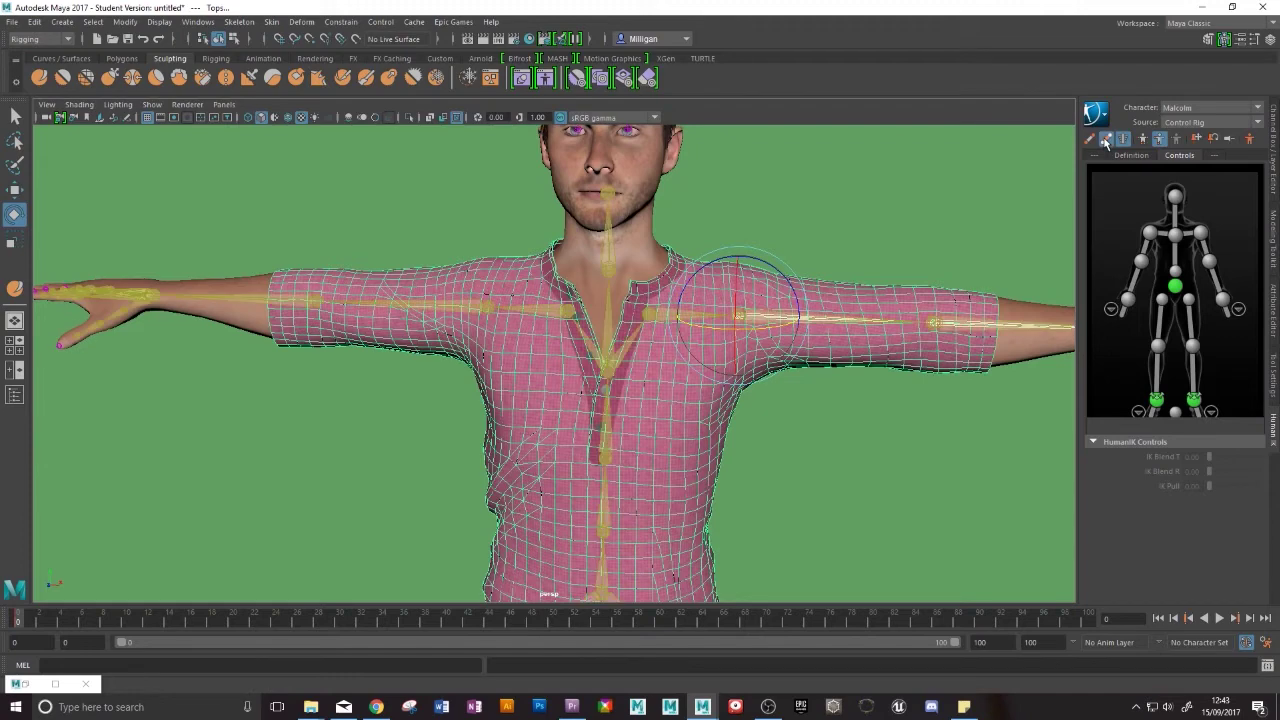
- Restore the Pose Editor and create a pose interpolator with neutral poses for the selected left upper-arm joint
{"action": "left_click", "coordinate": [27, 684]}
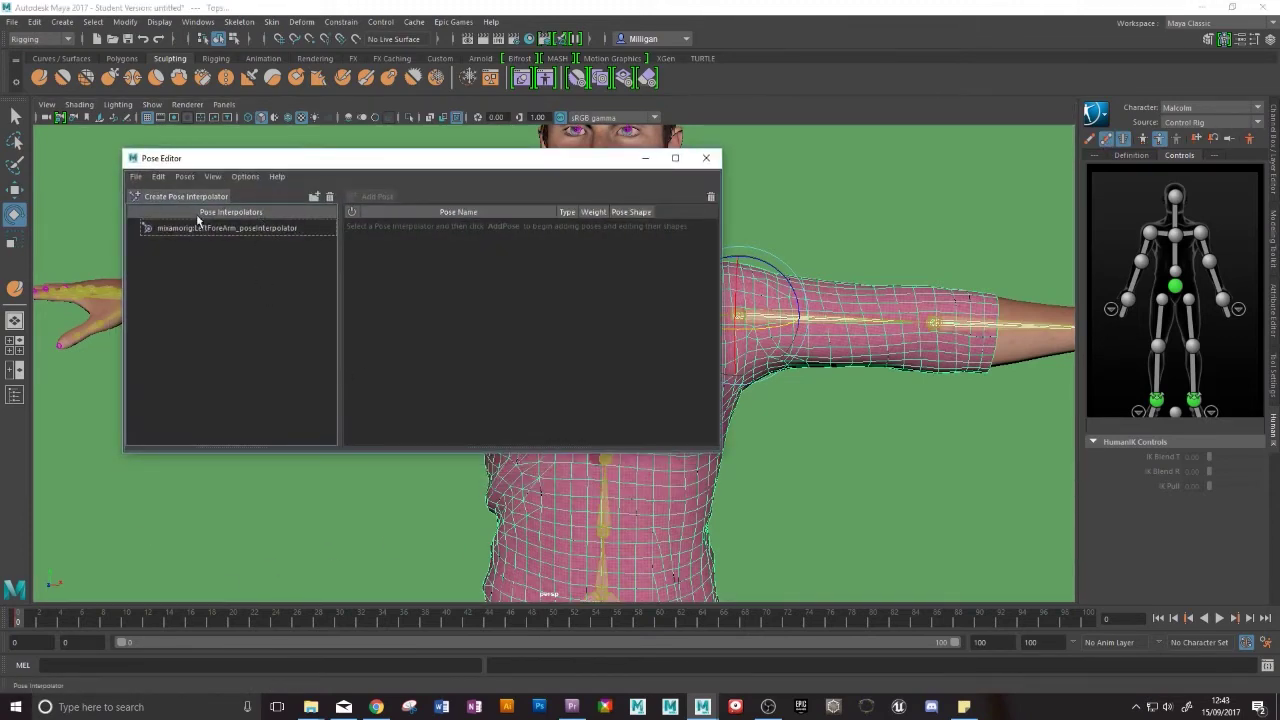
{"action": "left_click", "coordinate": [180, 198]}
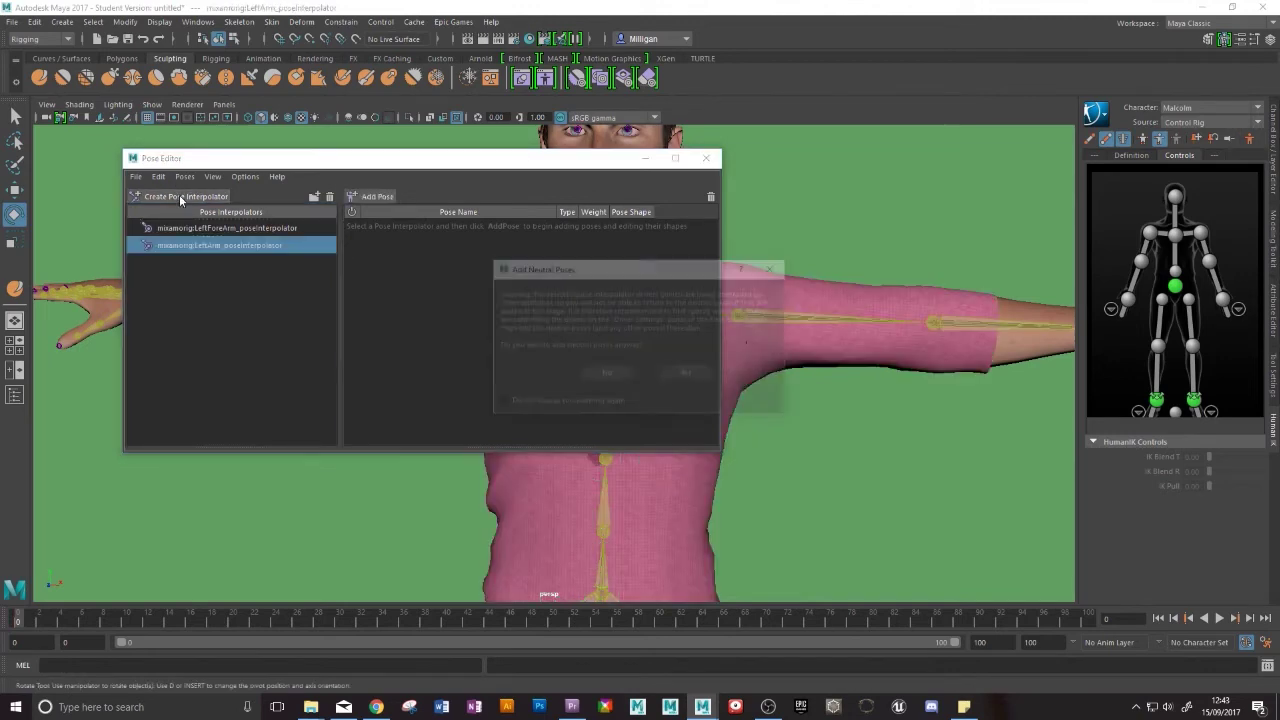
{"action": "left_click", "coordinate": [687, 374]}
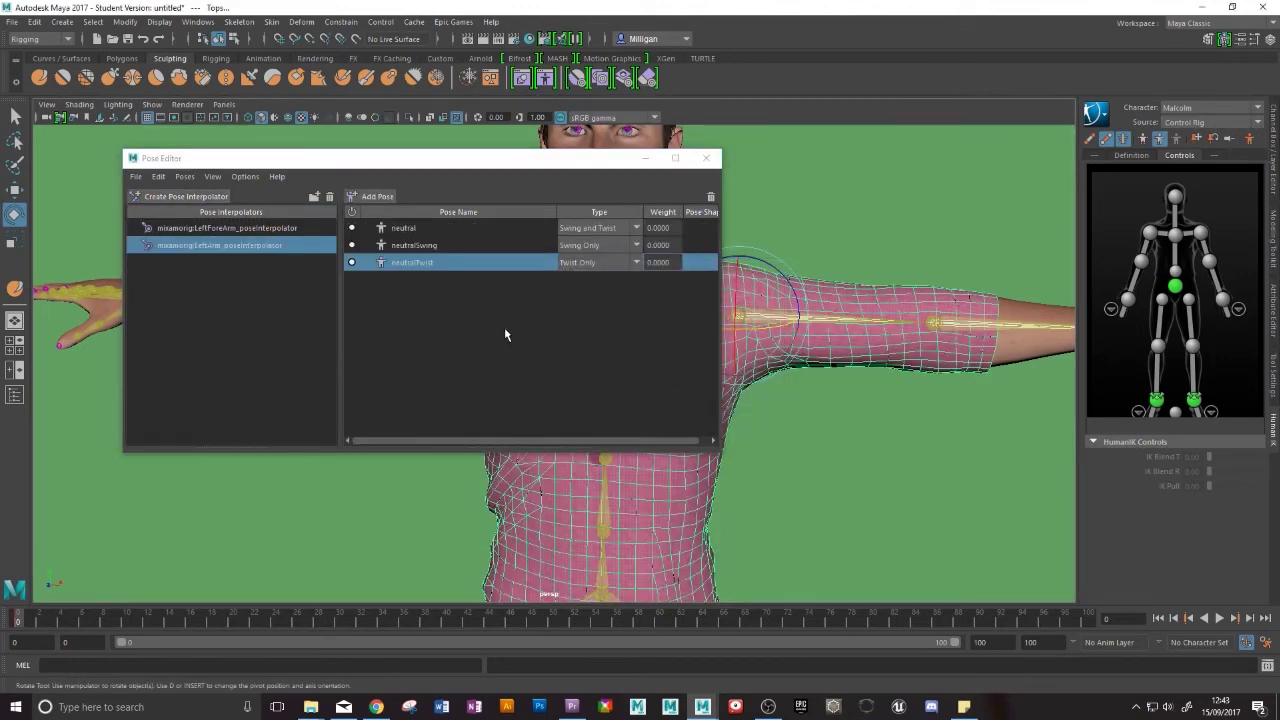
- Examine the left arm interpolator's neutral, neutralSwing and neutralTwist poses and the Add Neutral Poses command
{"action": "left_click", "coordinate": [407, 233]}
{"action": "left_click", "coordinate": [419, 249]}
{"action": "left_click", "coordinate": [414, 263]}
{"action": "left_click", "coordinate": [402, 247]}
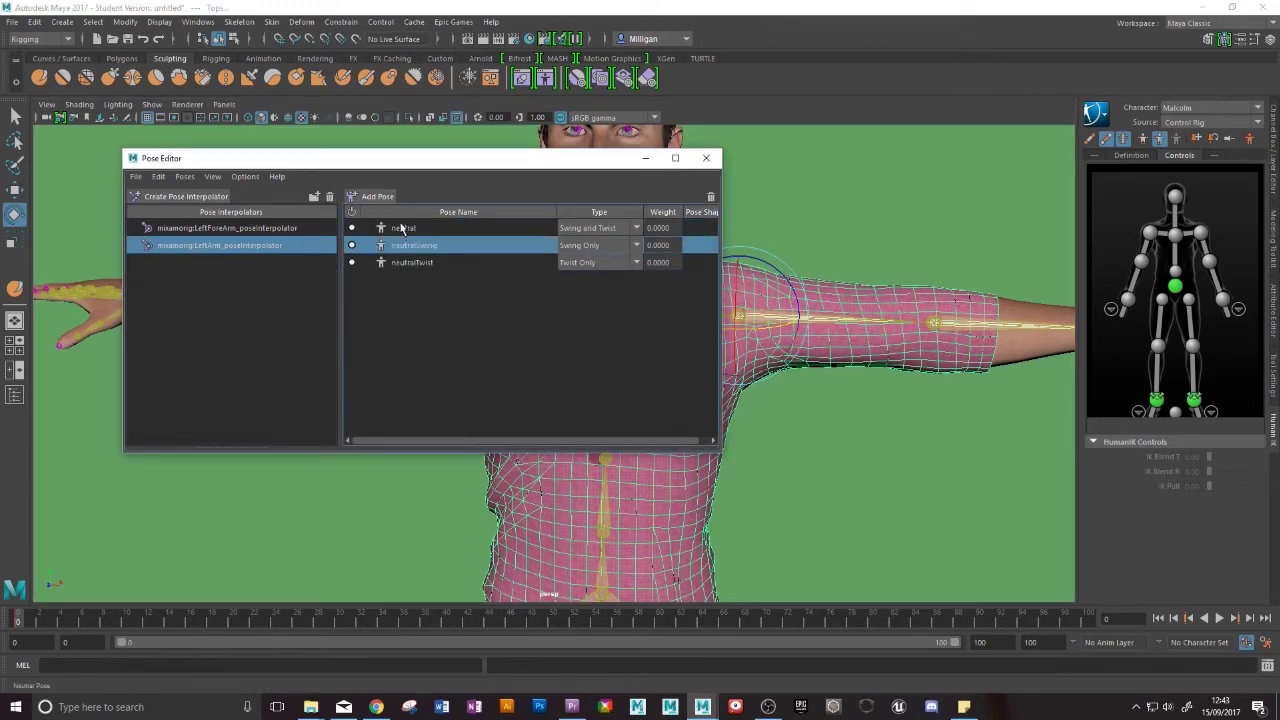
{"action": "left_click", "coordinate": [402, 229]}
{"action": "left_click", "coordinate": [410, 264]}
{"action": "left_click", "coordinate": [186, 177]}
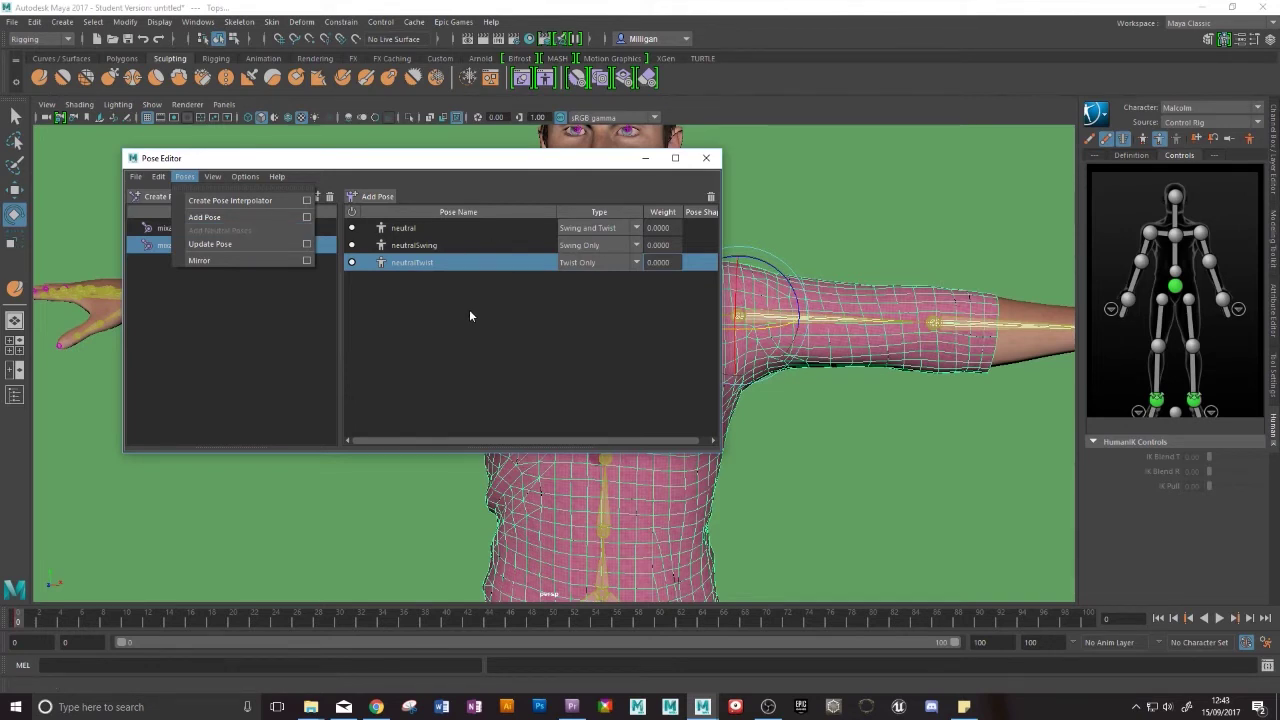
{"action": "left_click", "coordinate": [185, 176]}
{"action": "left_click", "coordinate": [190, 177]}
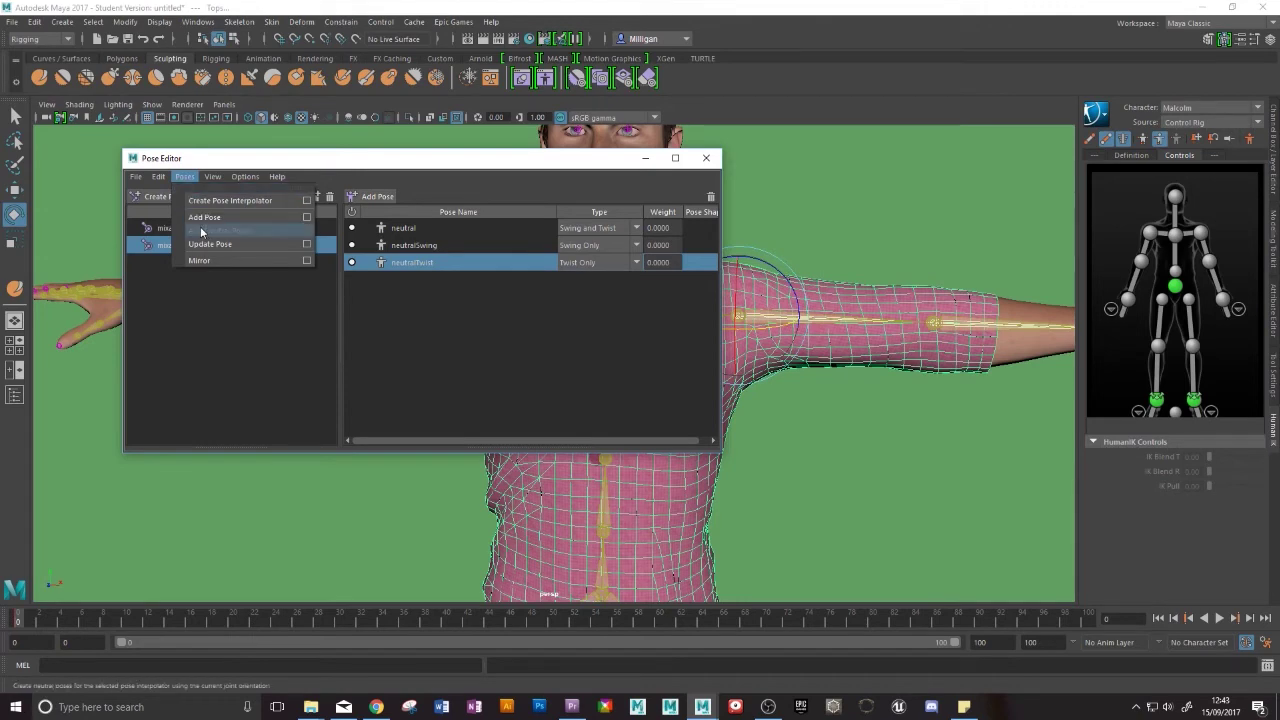
{"action": "left_click", "coordinate": [495, 339]}
{"action": "left_click", "coordinate": [495, 339]}
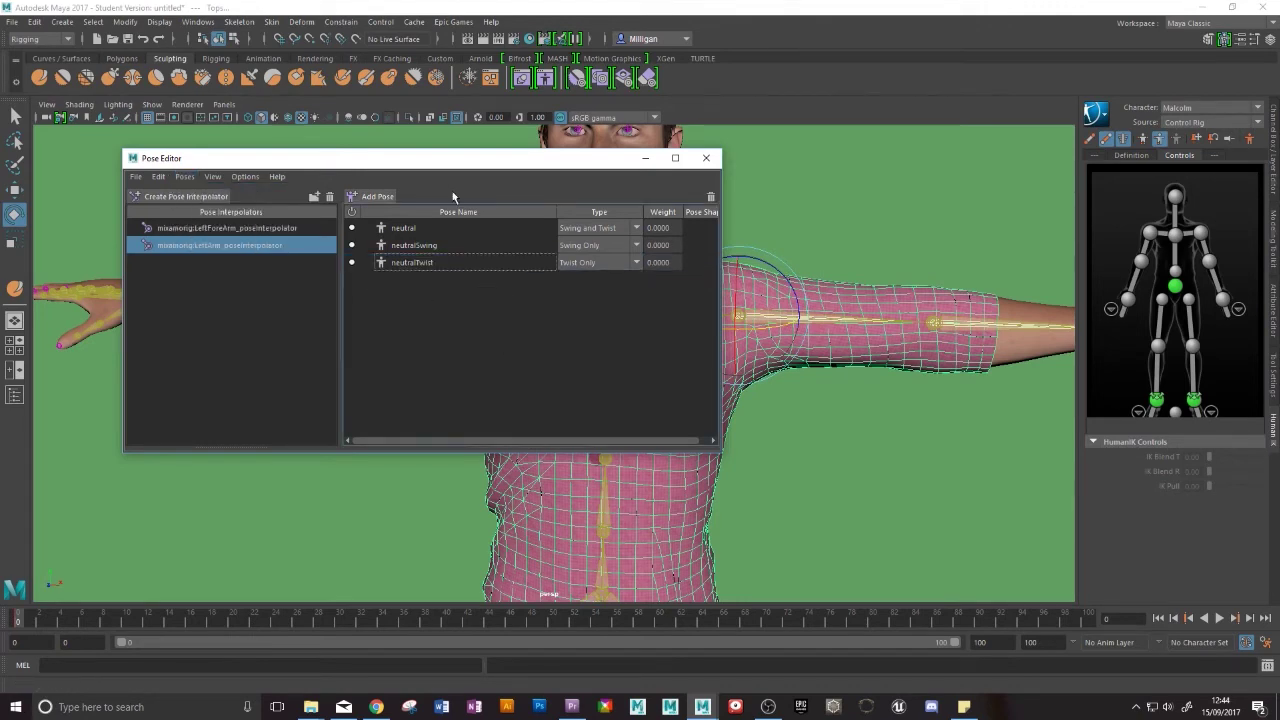
- Move the Pose Editor aside, select the left arm control, and rotate it around Y to raise the arm straight up
{"action": "left_click_drag", "start_coordinate": [433, 163], "coordinate": [353, 59]}
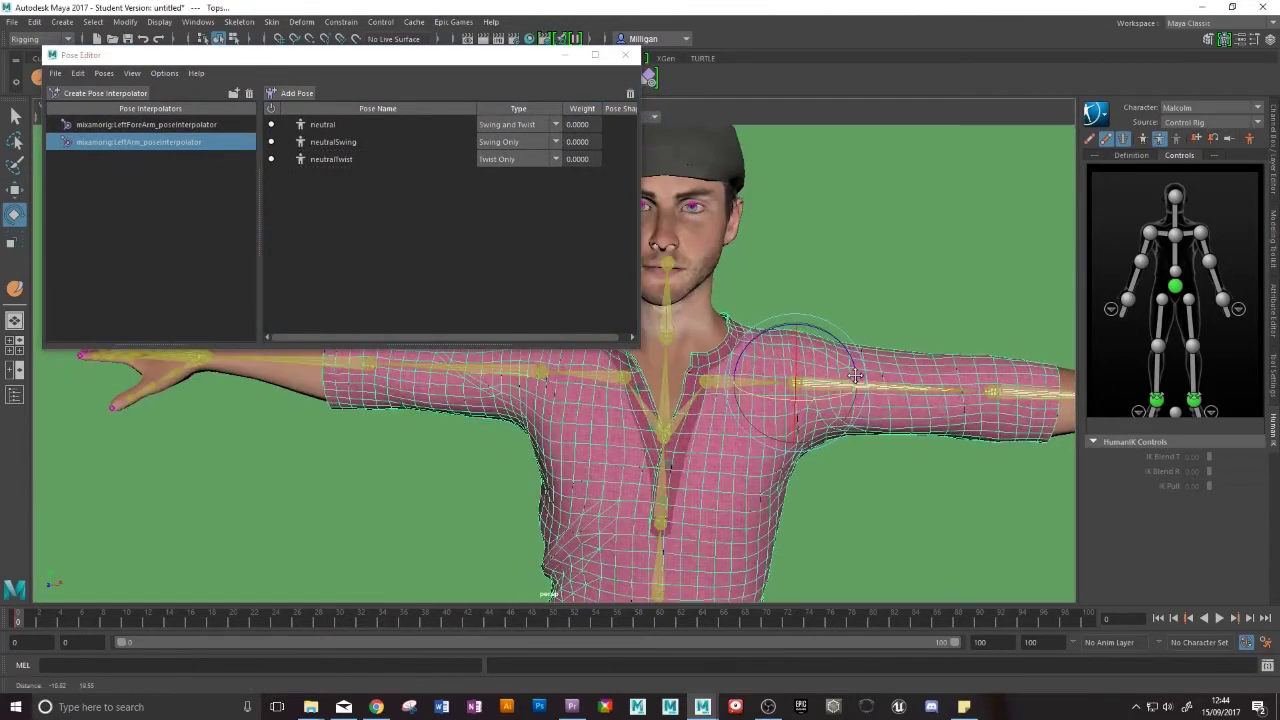
{"action": "middle_click_drag", "start_coordinate": [855, 376], "coordinate": [839, 413], "text": "alt"}
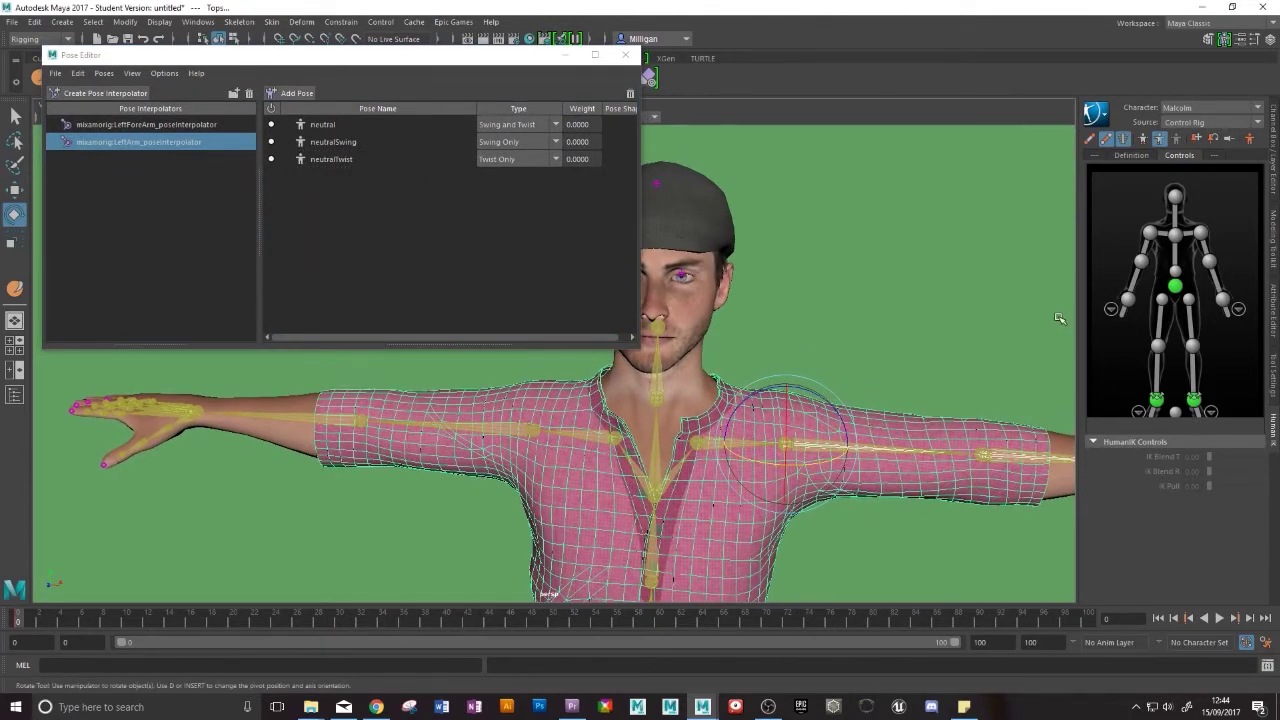
{"action": "left_click", "coordinate": [1208, 259]}
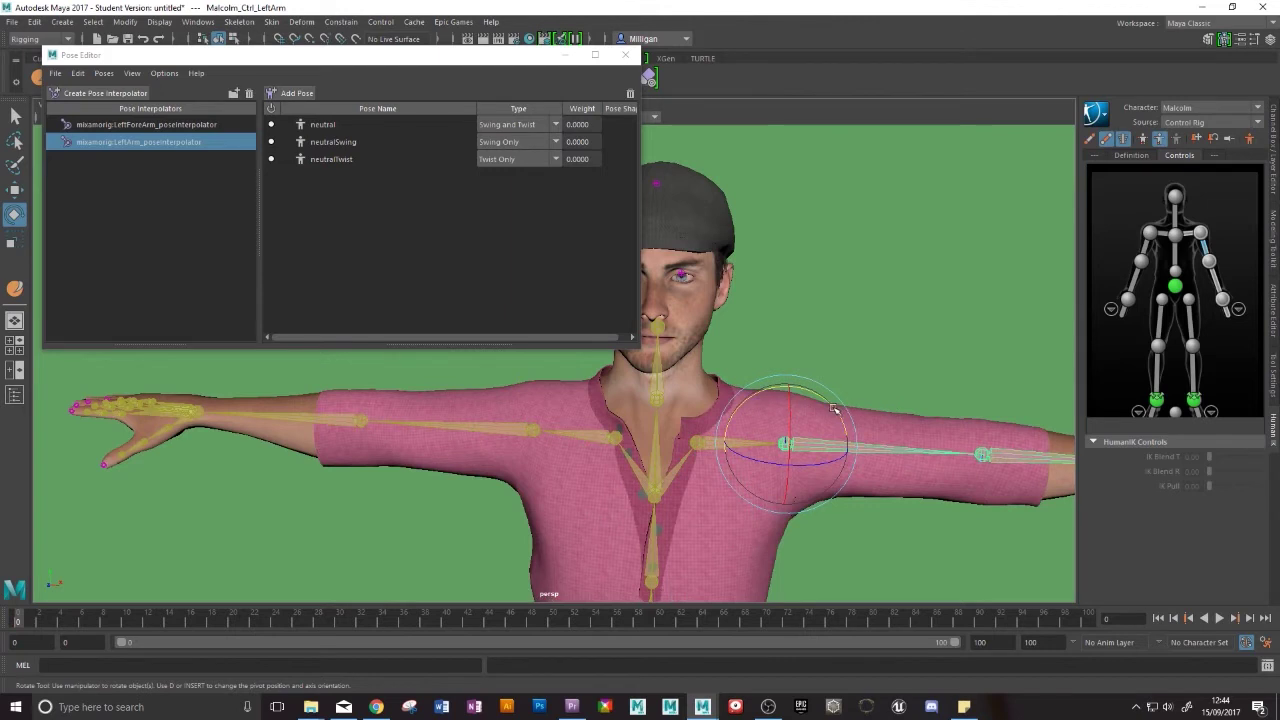
{"action": "left_click_drag", "start_coordinate": [835, 409], "coordinate": [847, 386]}
{"action": "key", "text": "ctrl+z"}
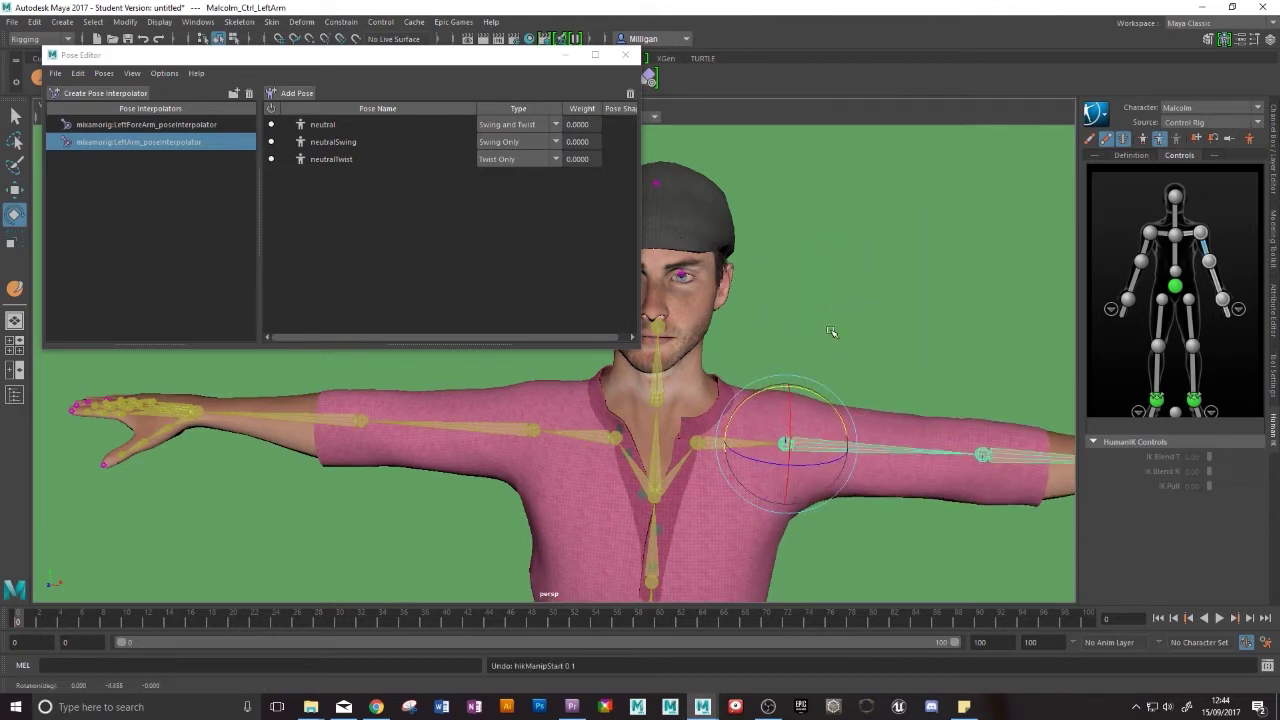
{"action": "left_click_drag", "start_coordinate": [831, 403], "coordinate": [718, 383]}
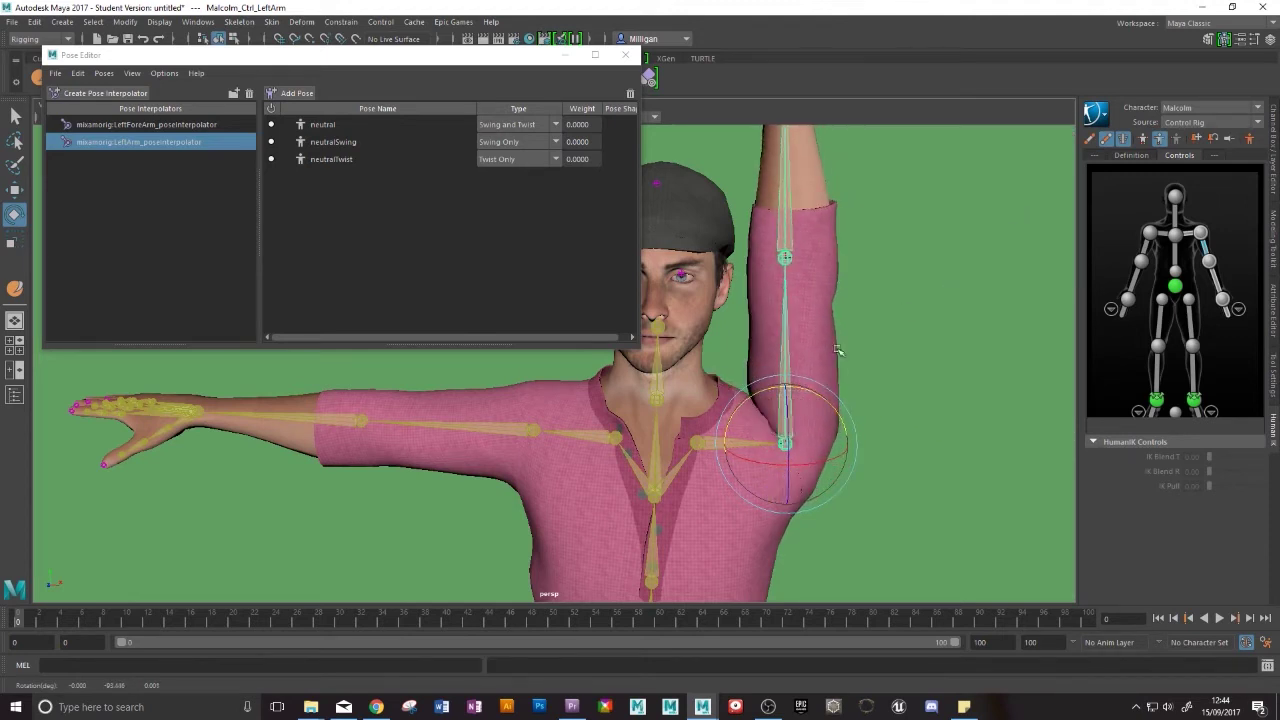
- Hide Malcolm's control rig and skeleton, and display the Outliner
{"action": "left_click", "coordinate": [1105, 141]}
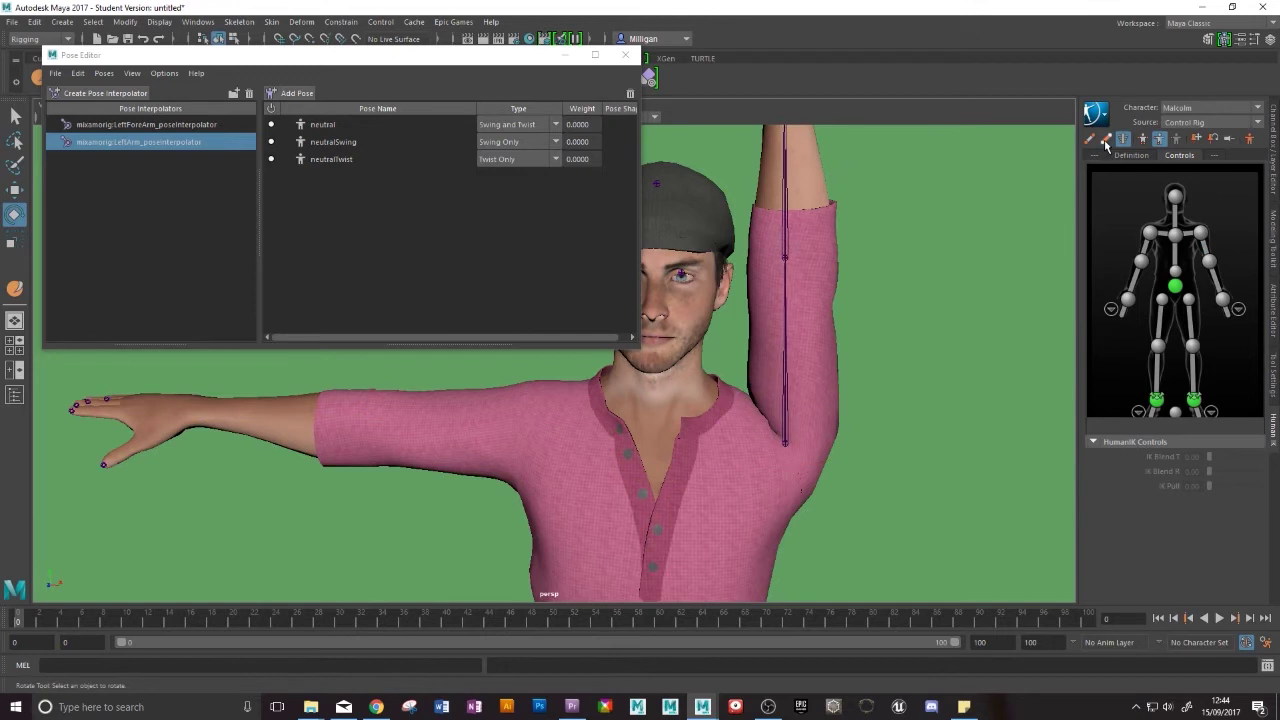
{"action": "left_click", "coordinate": [1123, 140]}
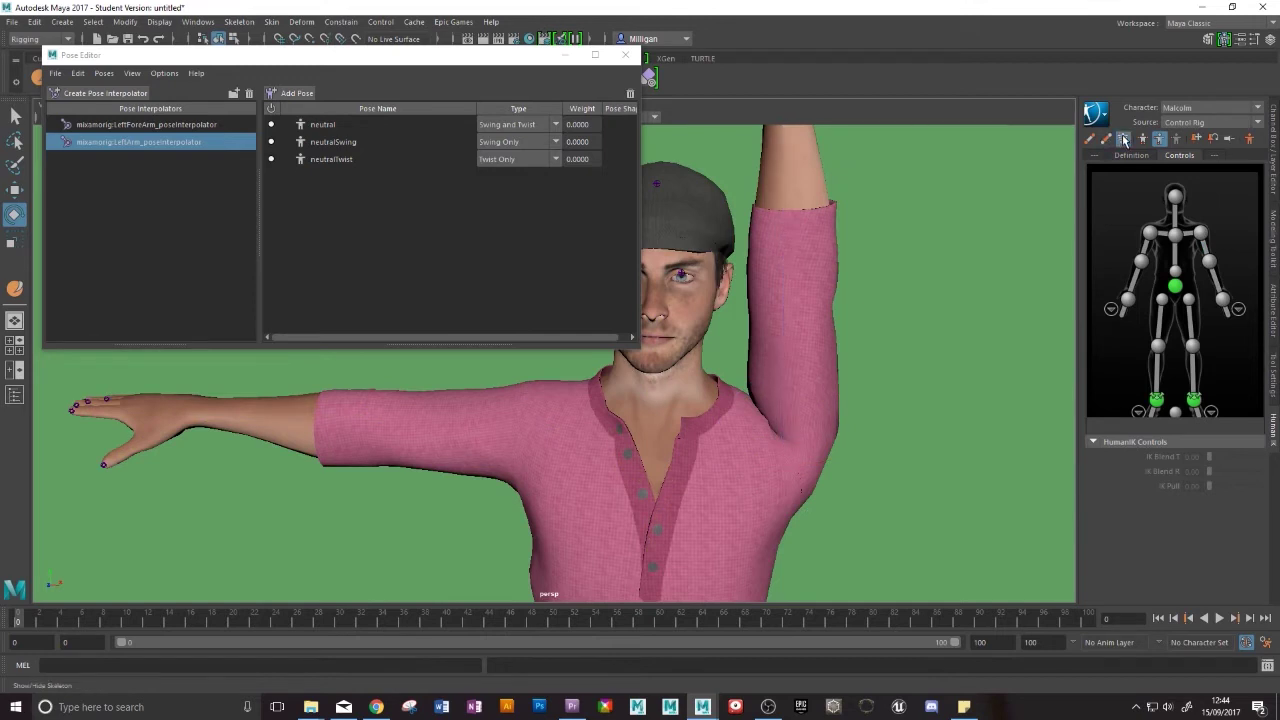
{"action": "left_click", "coordinate": [24, 397]}
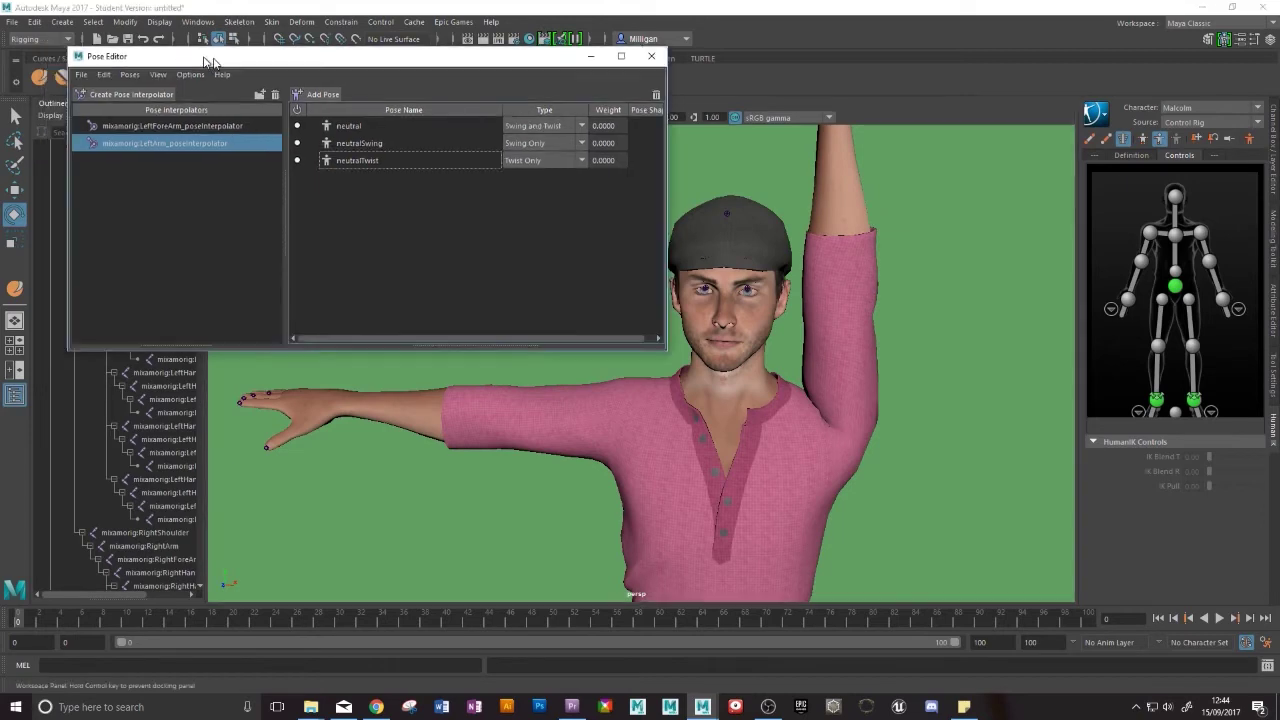
- Move the Pose Editor clear of the Outliner, widen the Outliner, and set the mixamorig:LeftShoulder joint's draw style to Bone
{"action": "left_click_drag", "start_coordinate": [208, 56], "coordinate": [456, 52]}
{"action": "left_click_drag", "start_coordinate": [203, 261], "coordinate": [317, 257]}
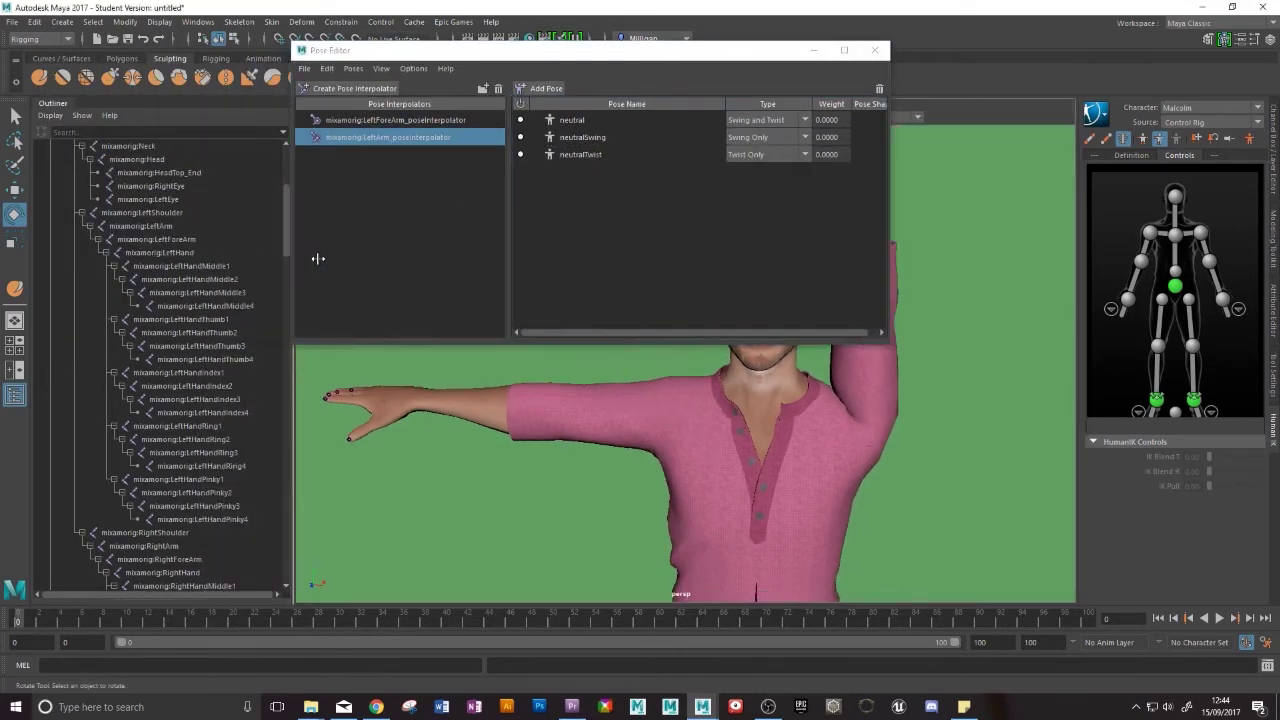
{"action": "left_click", "coordinate": [167, 217]}
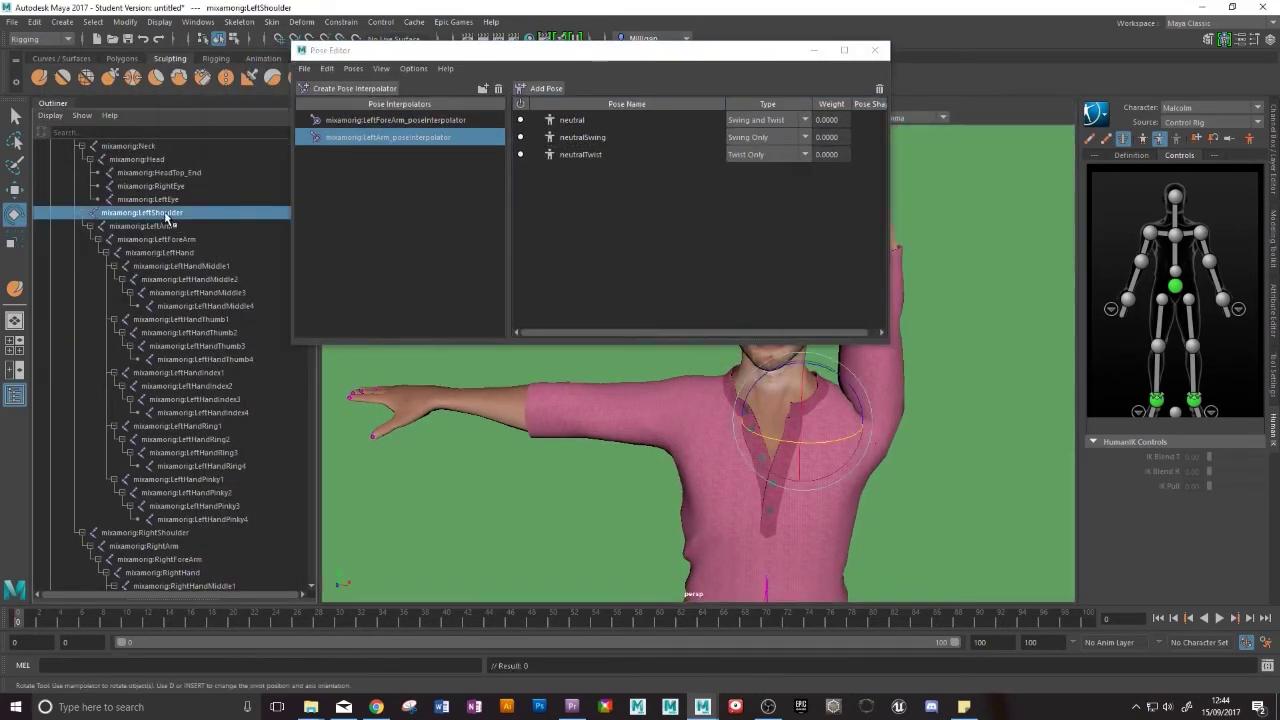
{"action": "left_click", "coordinate": [1275, 313]}
{"action": "left_click", "coordinate": [1115, 320]}
{"action": "left_click", "coordinate": [1100, 334]}
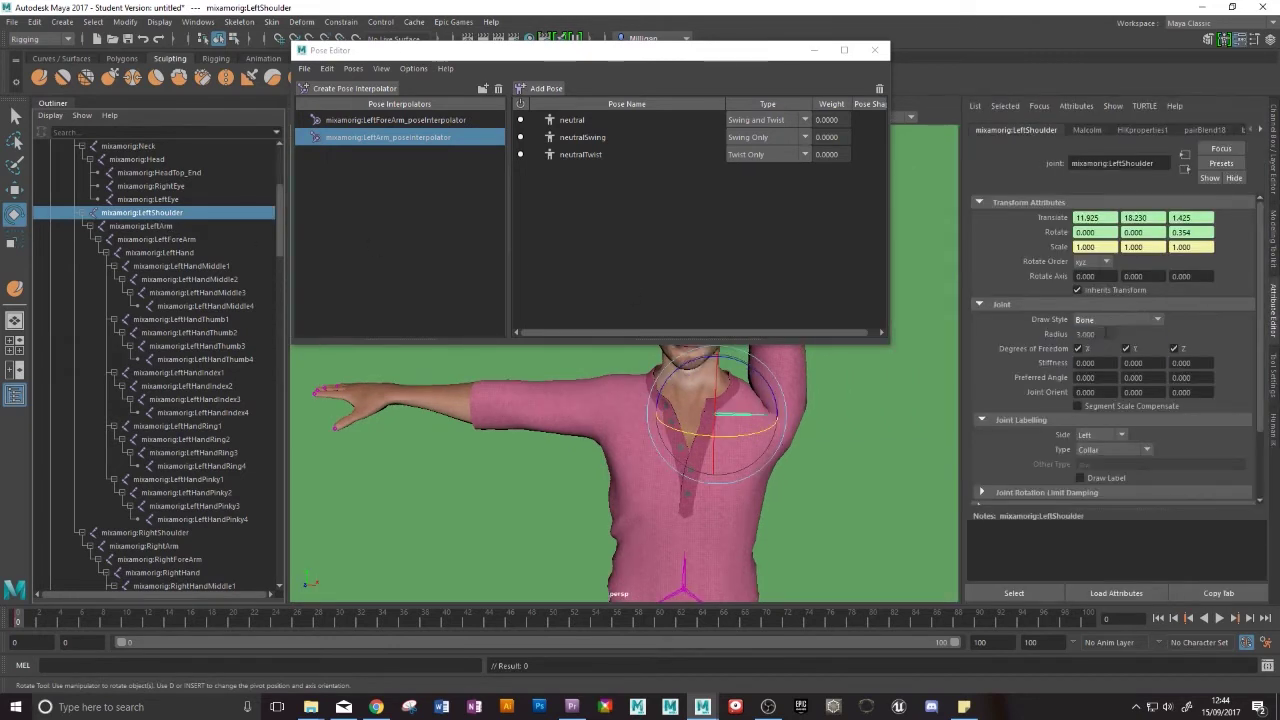
- Set the mixamorig:LeftArm joint's draw style to Bone and bring back the HumanIK character controls
{"action": "left_click", "coordinate": [166, 227]}
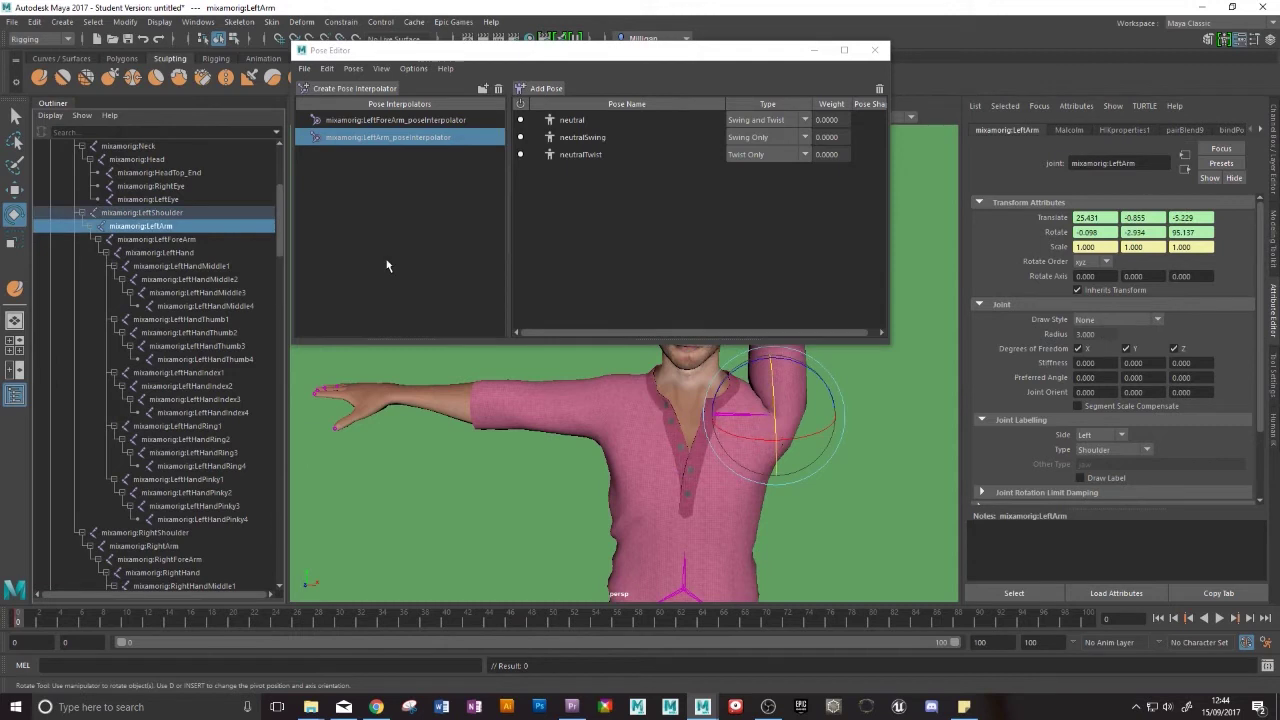
{"action": "left_click", "coordinate": [1105, 319]}
{"action": "left_click", "coordinate": [1100, 334]}
{"action": "left_click", "coordinate": [1274, 425]}
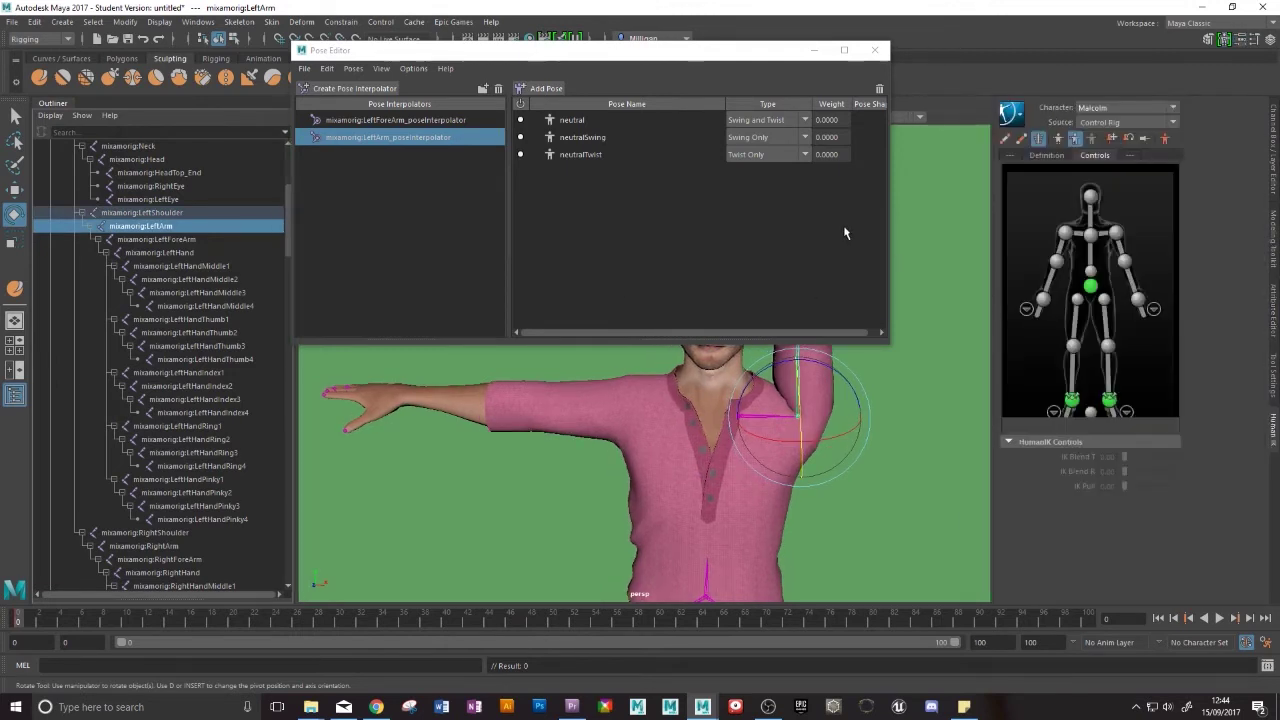
- Add a pose for the raised left arm to its interpolator, creating a new blend shape deformer named Shoulder_Up on the shirt
{"action": "left_click_drag", "start_coordinate": [670, 55], "coordinate": [479, 87]}
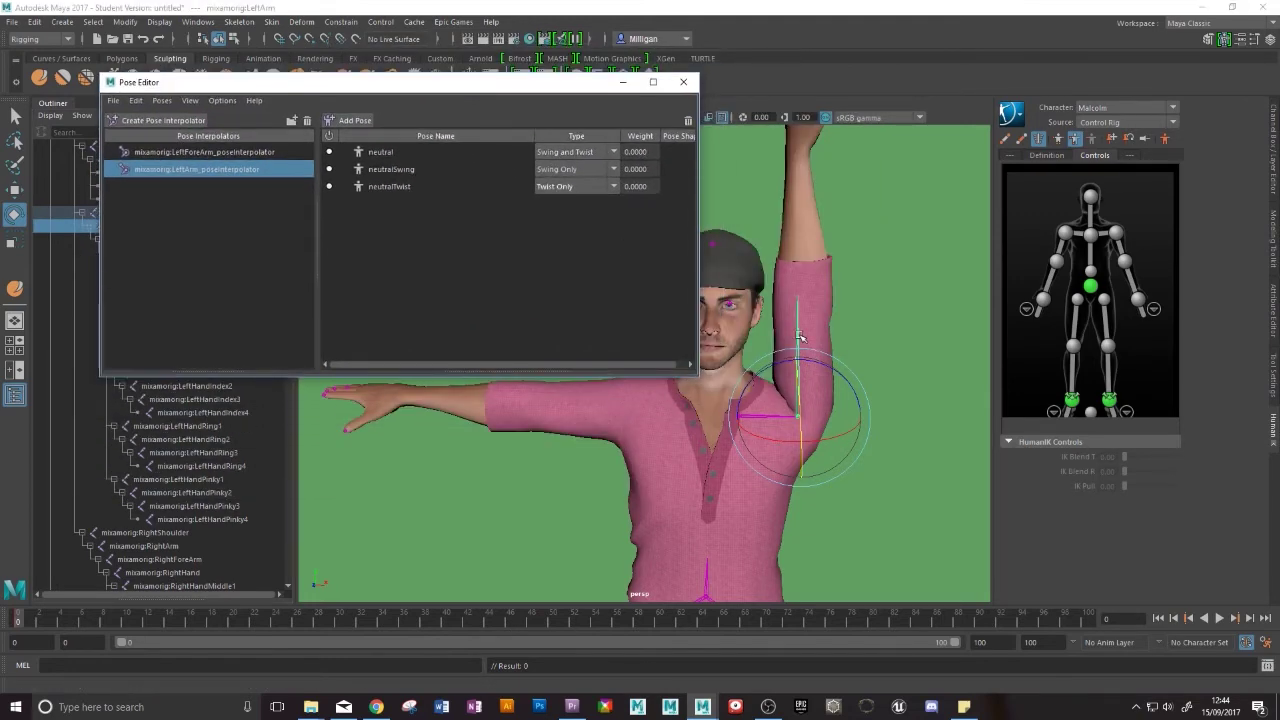
{"action": "left_click", "coordinate": [895, 303]}
{"action": "key", "text": "q"}
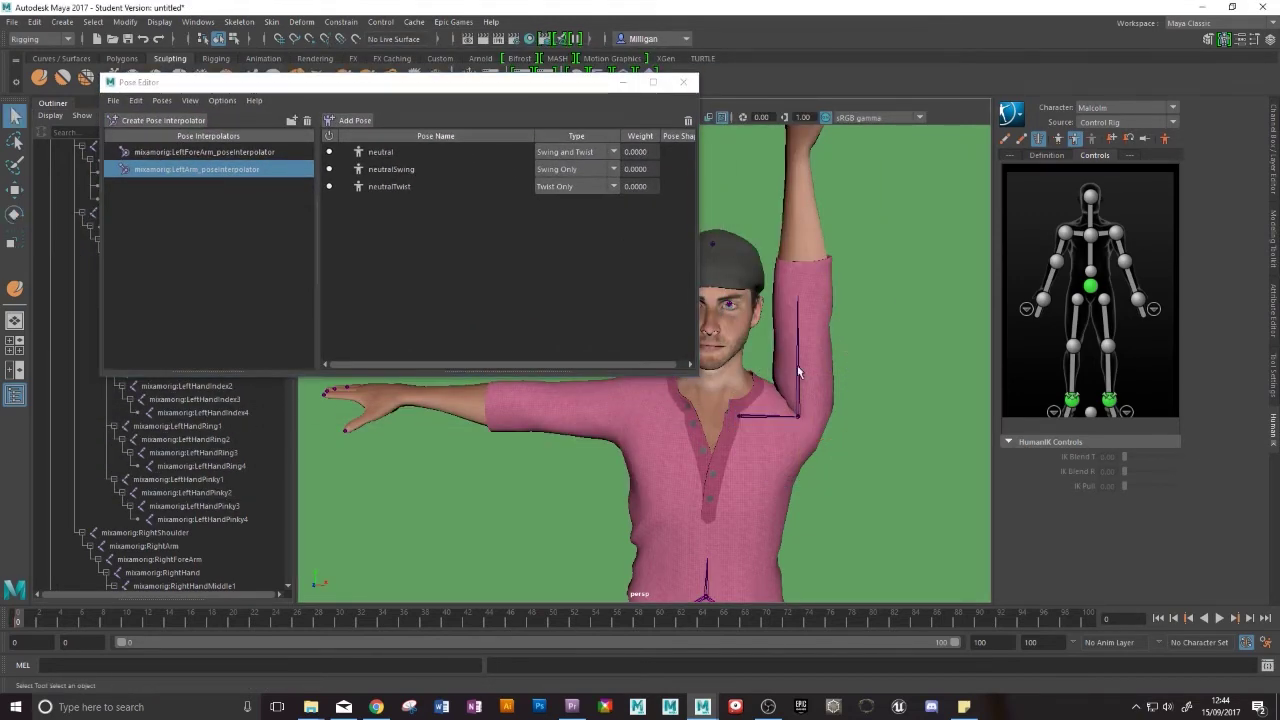
{"action": "left_click", "coordinate": [826, 372]}
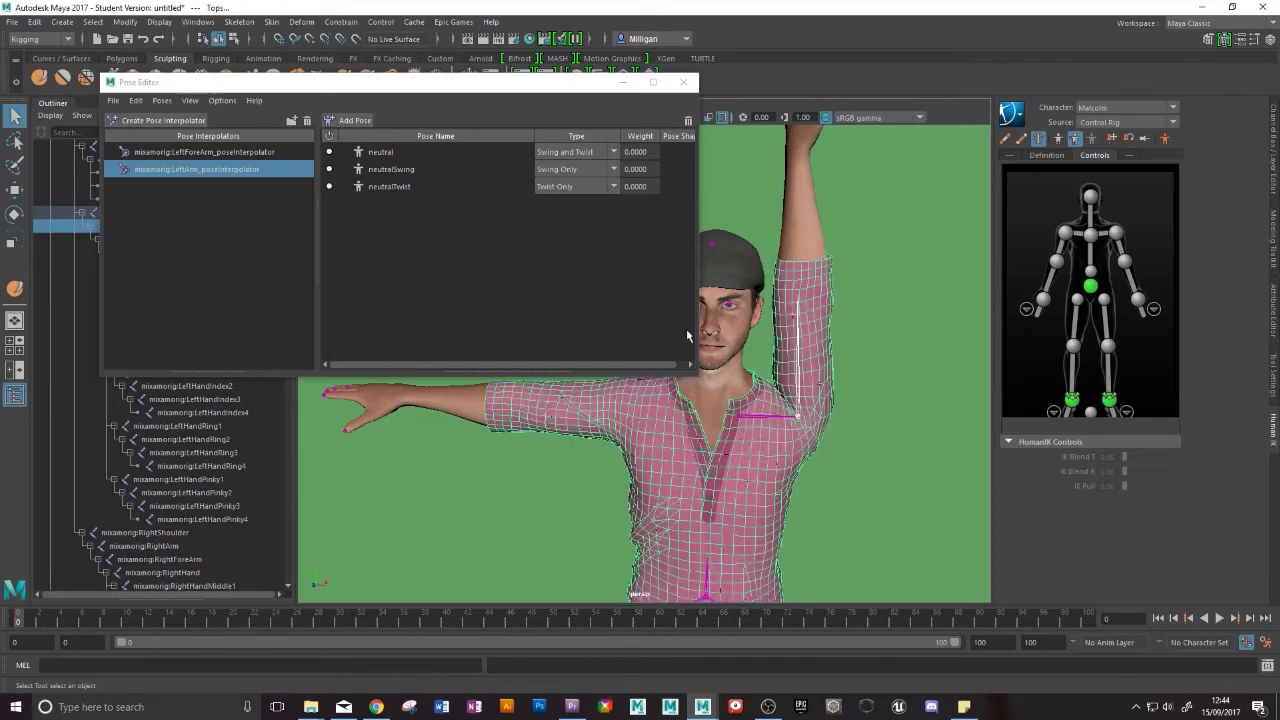
{"action": "left_click", "coordinate": [352, 123]}
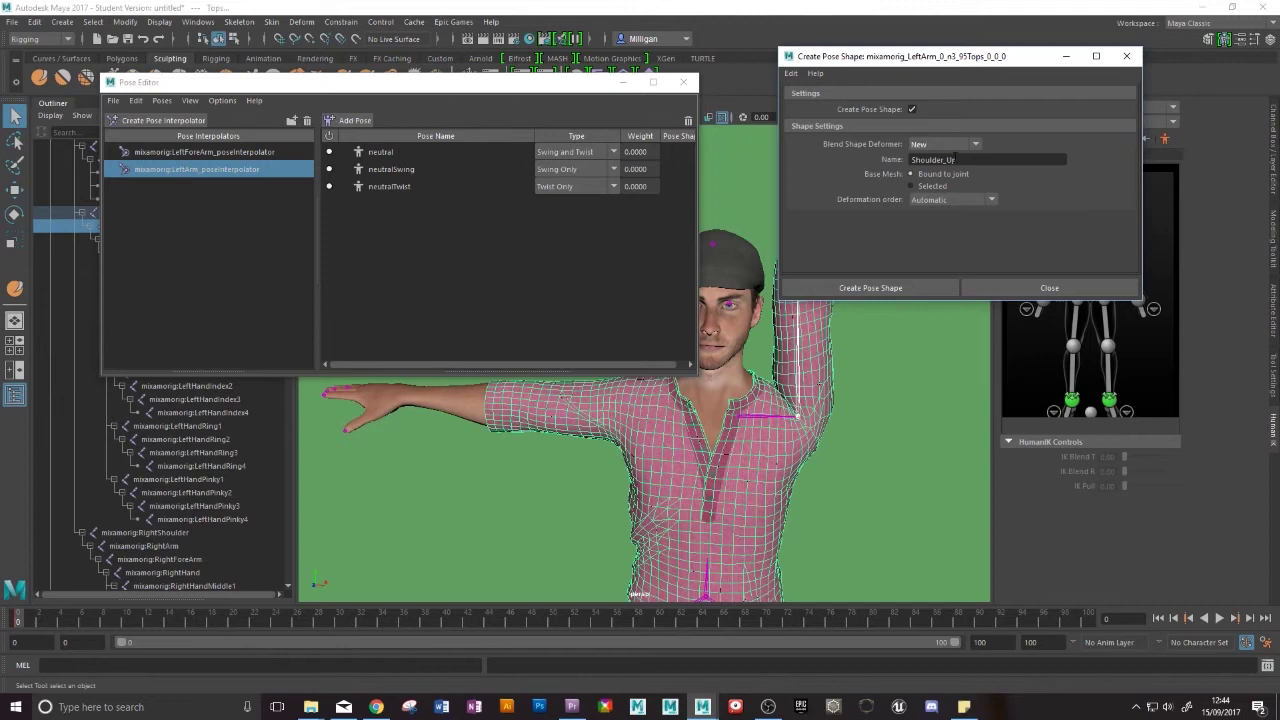
{"action": "left_click_drag", "start_coordinate": [967, 160], "coordinate": [887, 158]}
{"action": "left_click", "coordinate": [897, 290]}
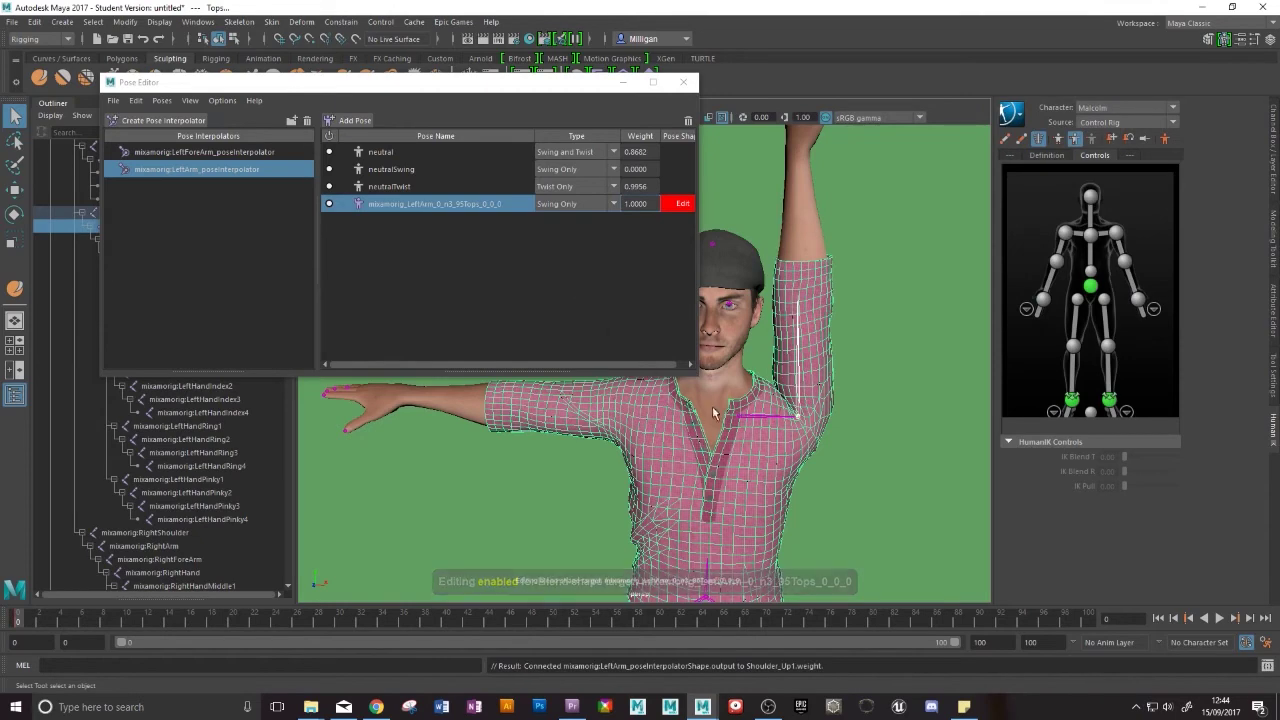
- Minimise the Pose Editor and rotate the left arm control to tilt the raised arm outward, opening up the shoulder crease
{"action": "scroll", "coordinate": [776, 410], "scroll_direction": "up", "scroll_amount": 8}
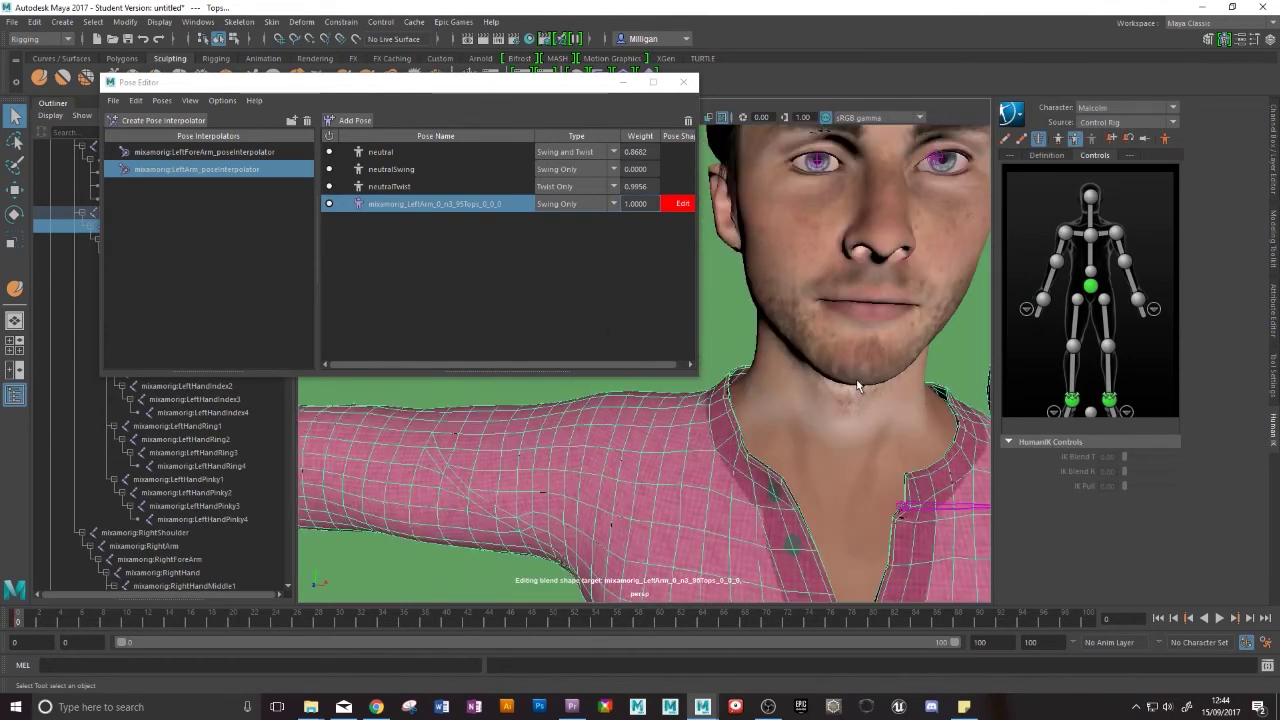
{"action": "middle_click_drag", "start_coordinate": [857, 385], "coordinate": [662, 359], "text": "alt"}
{"action": "left_click", "coordinate": [624, 84]}
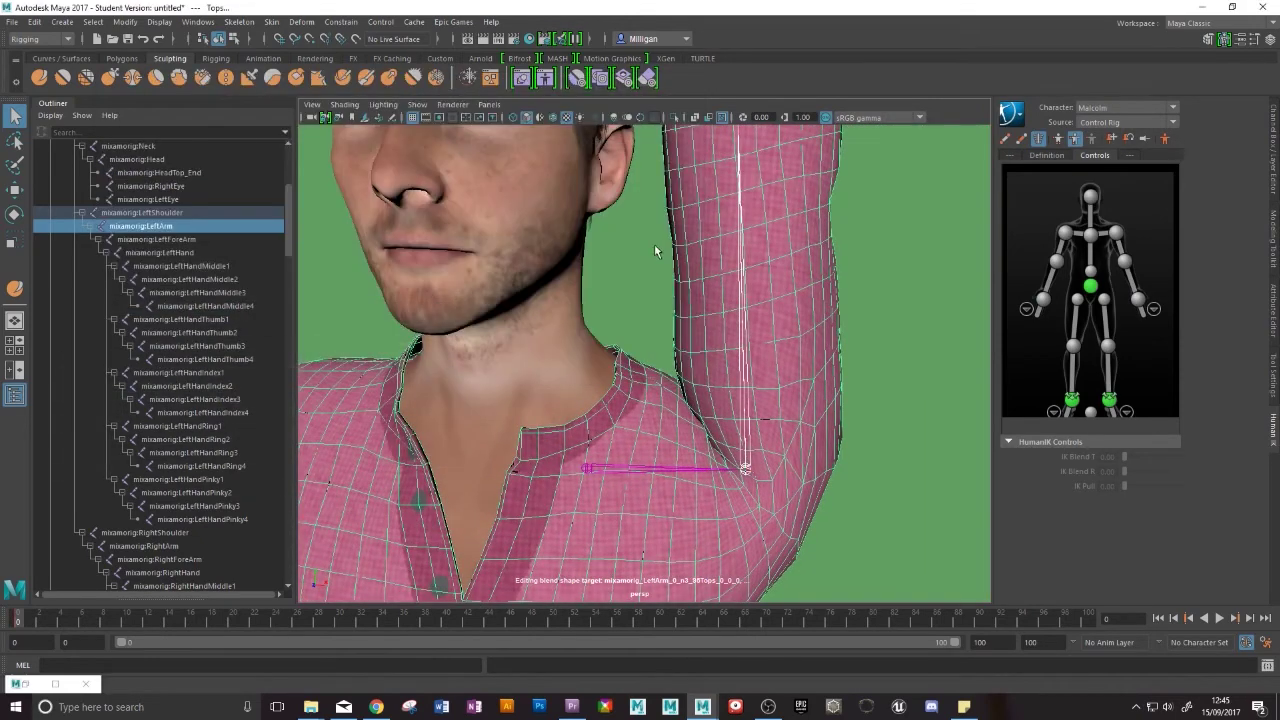
{"action": "scroll", "coordinate": [660, 240], "scroll_direction": "up", "scroll_amount": 4}
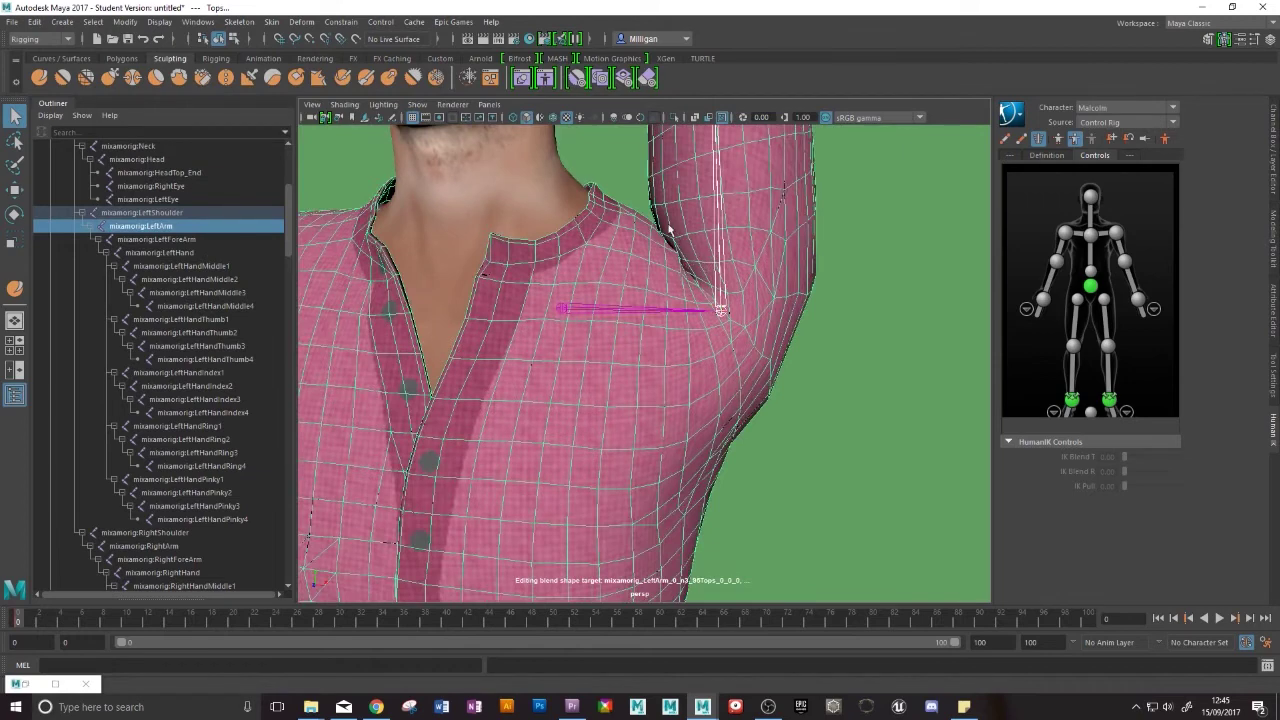
{"action": "left_click_drag", "start_coordinate": [662, 248], "coordinate": [597, 283], "text": "alt"}
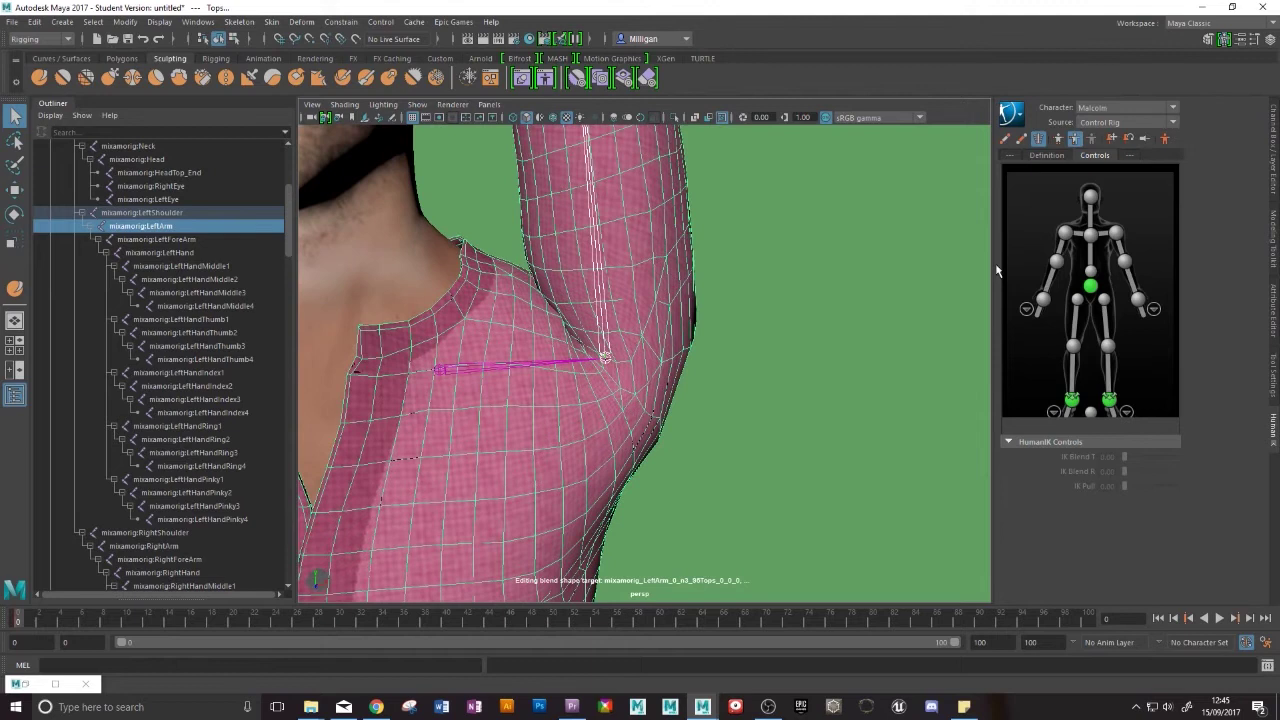
{"action": "left_click", "coordinate": [1122, 256]}
{"action": "key", "text": "e"}
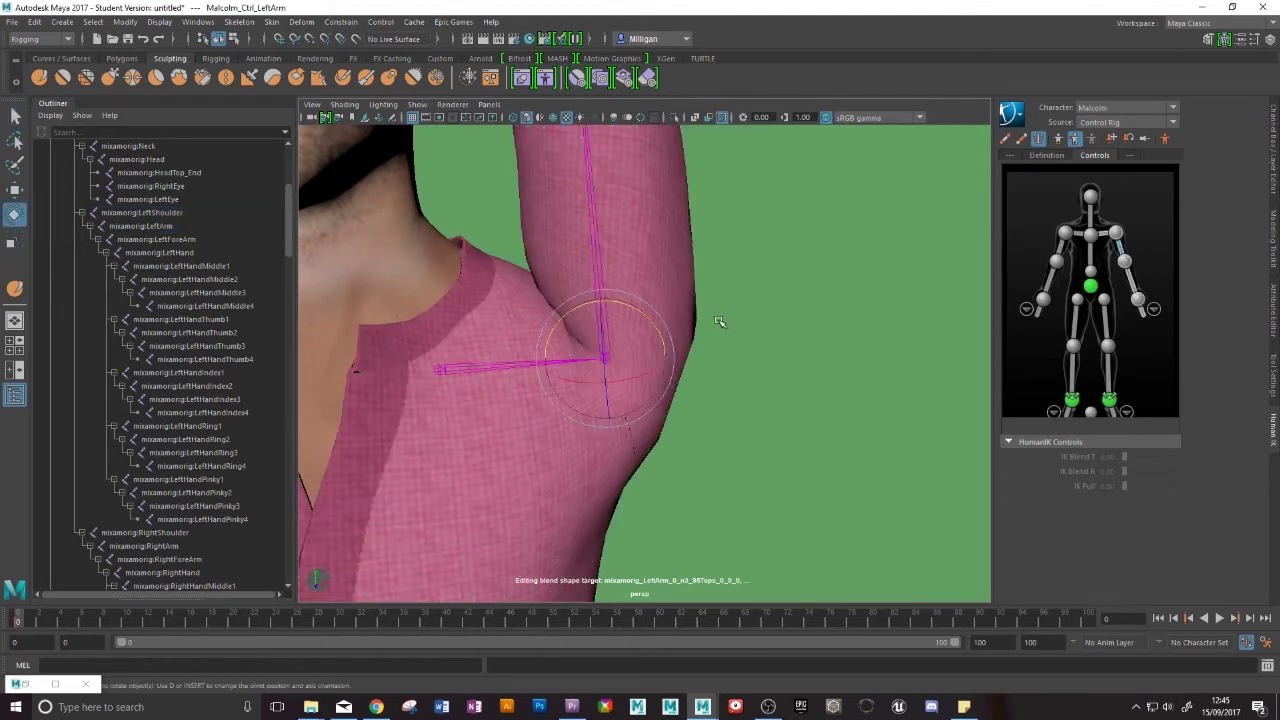
{"action": "left_click_drag", "start_coordinate": [626, 304], "coordinate": [659, 317]}
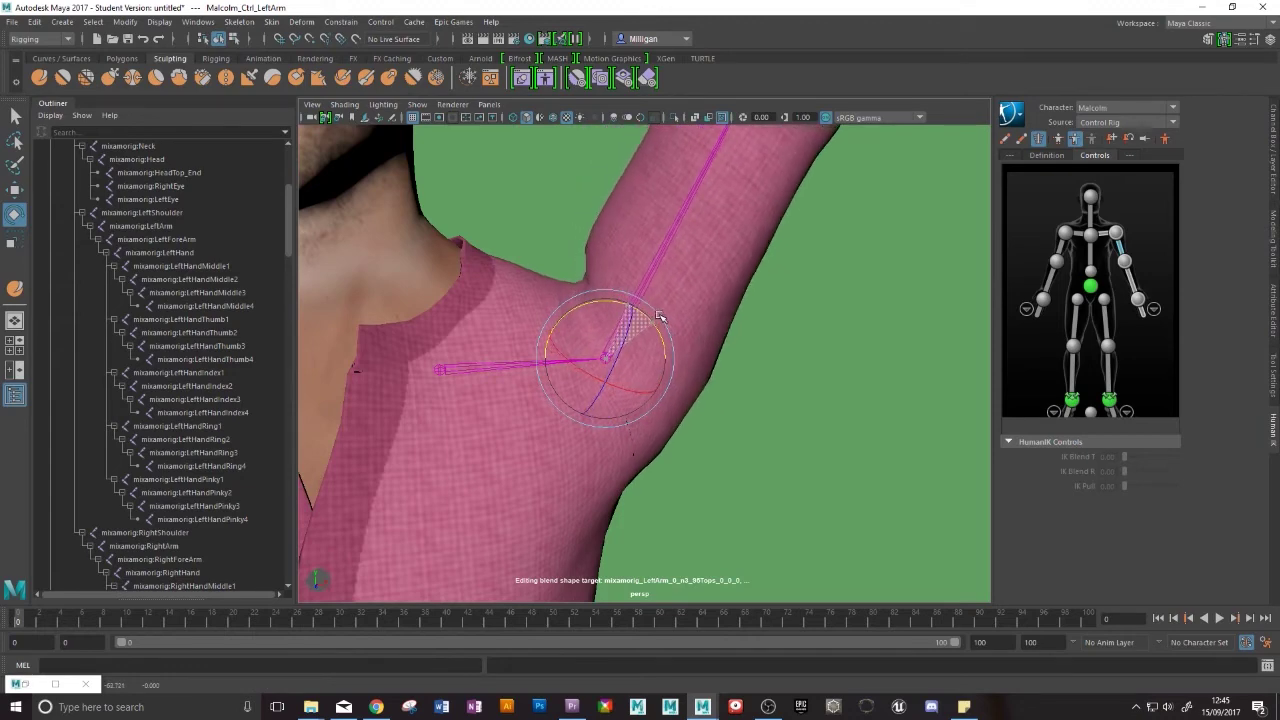
{"action": "left_click", "coordinate": [587, 241]}
{"action": "right_click_drag", "start_coordinate": [585, 305], "coordinate": [538, 301]}
{"action": "left_click", "coordinate": [596, 313]}
{"action": "left_click", "coordinate": [577, 295]}
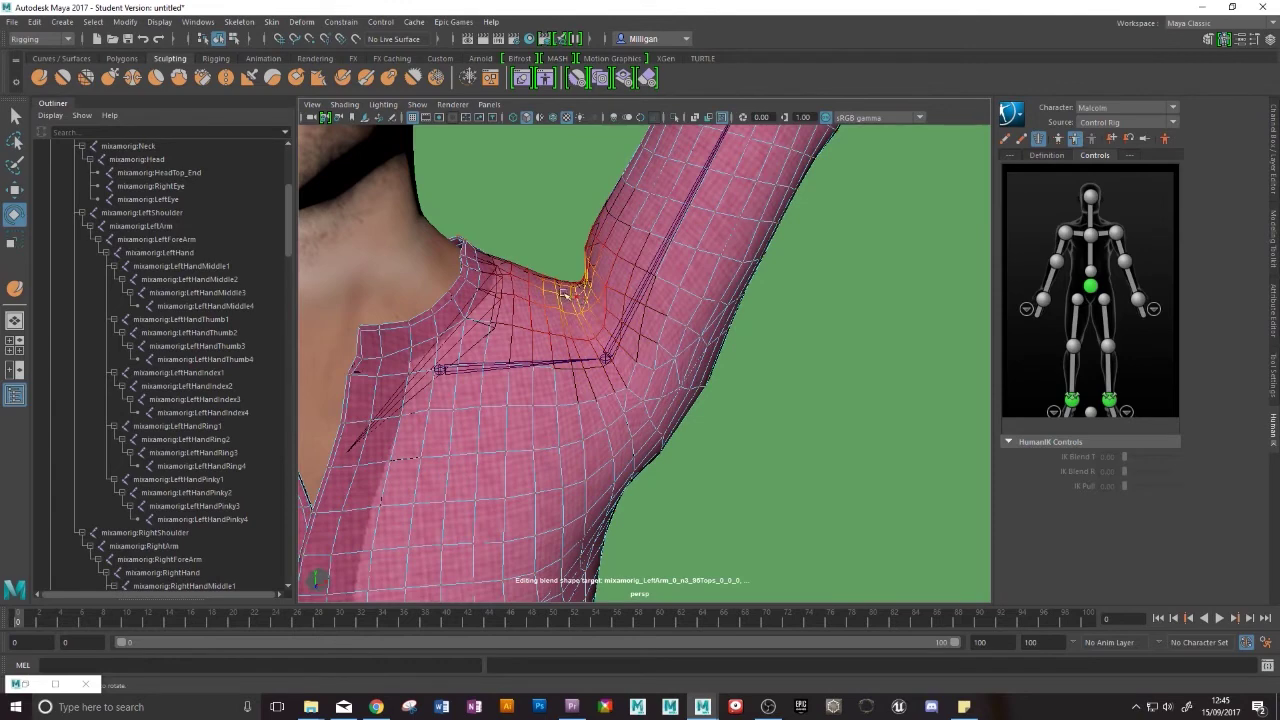
{"action": "key", "text": "F8"}
{"action": "left_click", "coordinate": [39, 79]}
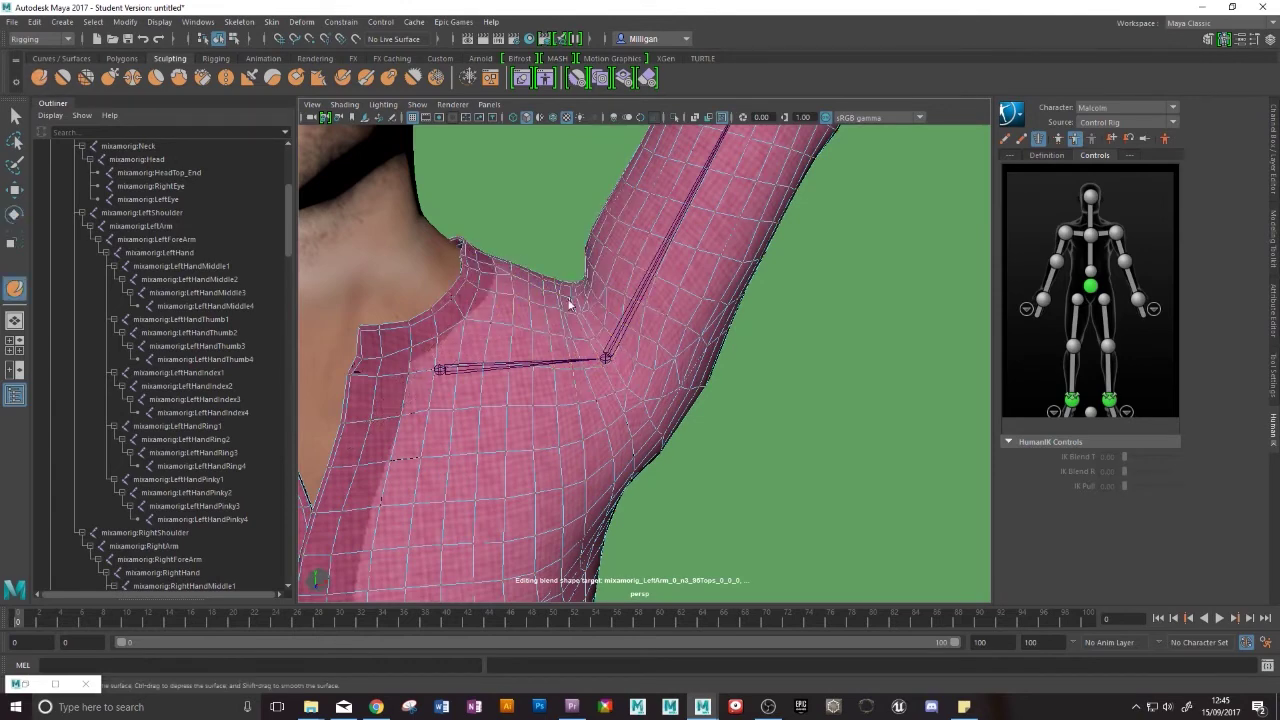
- Select the Tops shirt mesh in object mode, activate the Sculpt tool, and raise the brush strength to about 17.6
{"action": "mouse_move", "coordinate": [569, 302]}
{"action": "right_mouse_down"}
{"action": "mouse_move", "coordinate": [604, 276]}
{"action": "mouse_move", "coordinate": [558, 293]}
{"action": "mouse_move", "coordinate": [617, 245]}
{"action": "right_mouse_up"}
{"action": "key", "text": "q"}
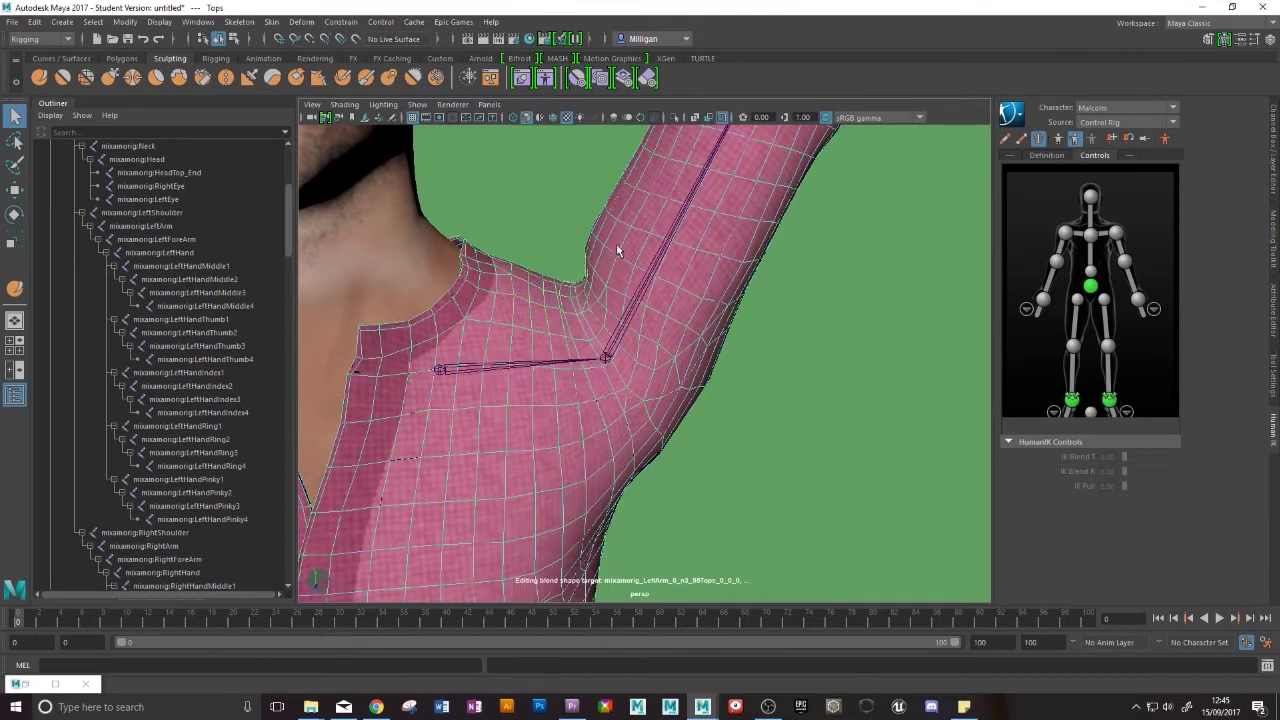
{"action": "left_click", "coordinate": [40, 79]}
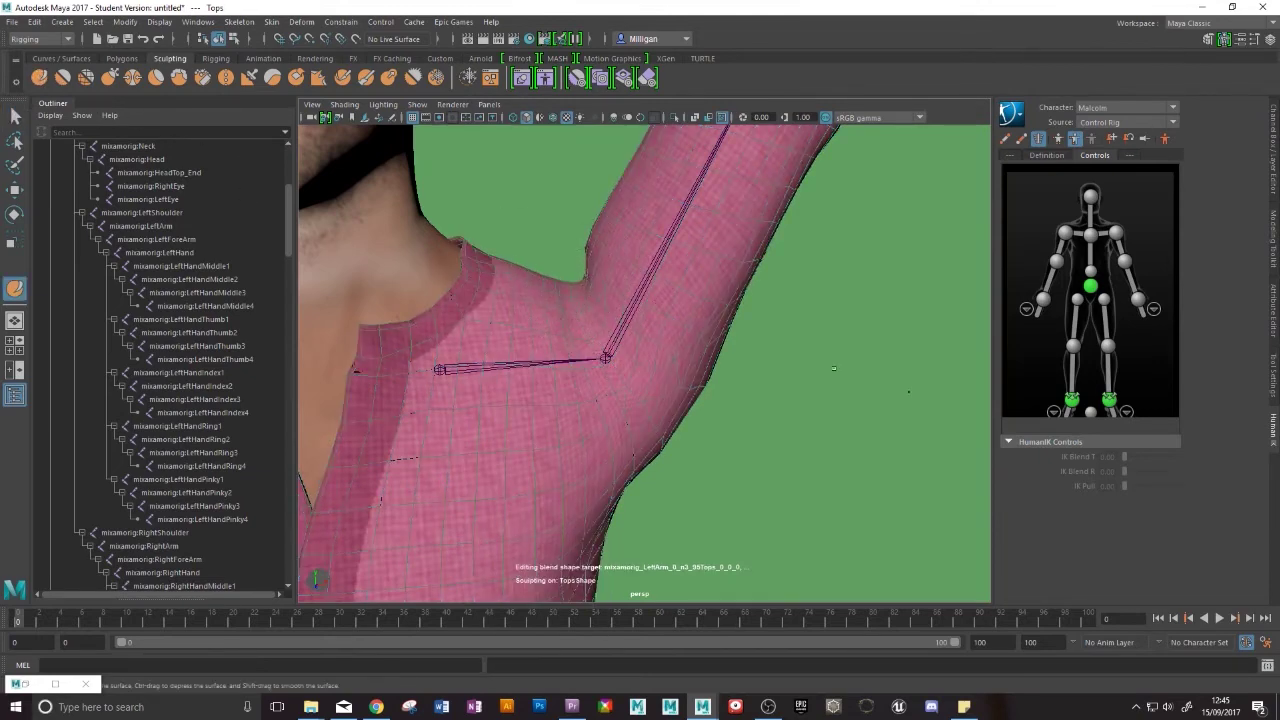
{"action": "left_click", "coordinate": [1271, 376]}
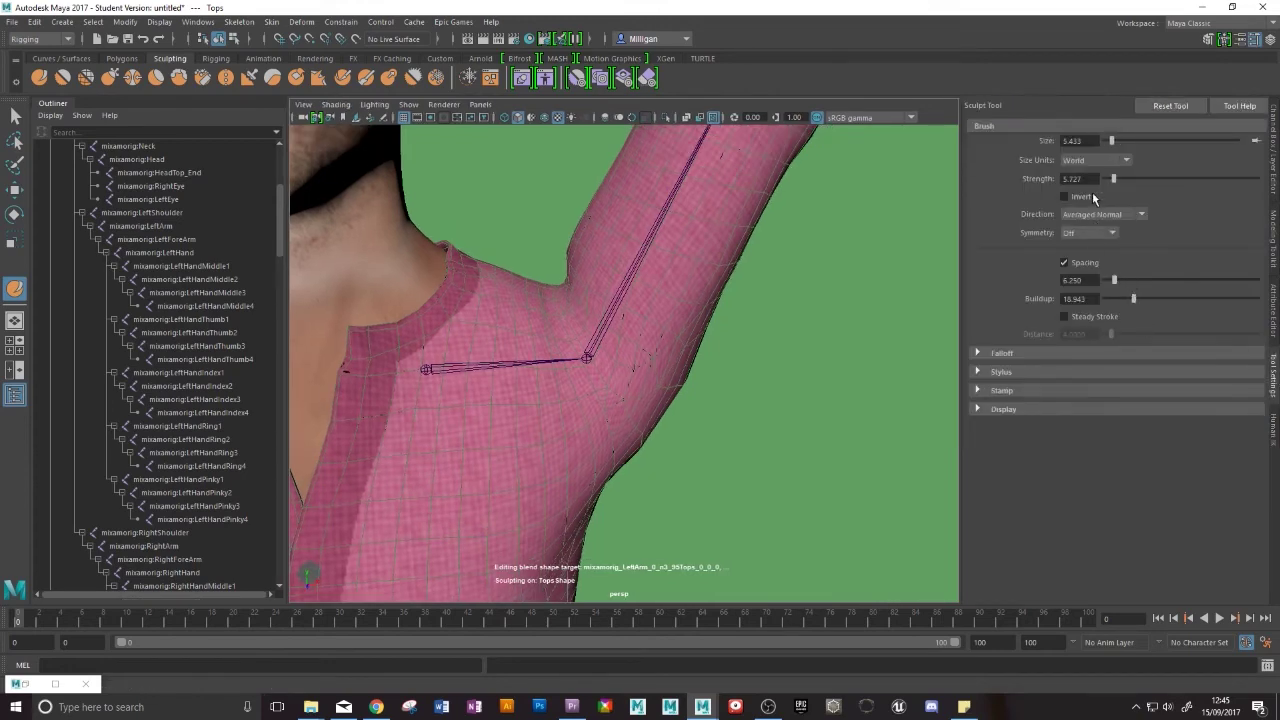
{"action": "left_click_drag", "start_coordinate": [629, 306], "coordinate": [625, 368], "text": "alt"}
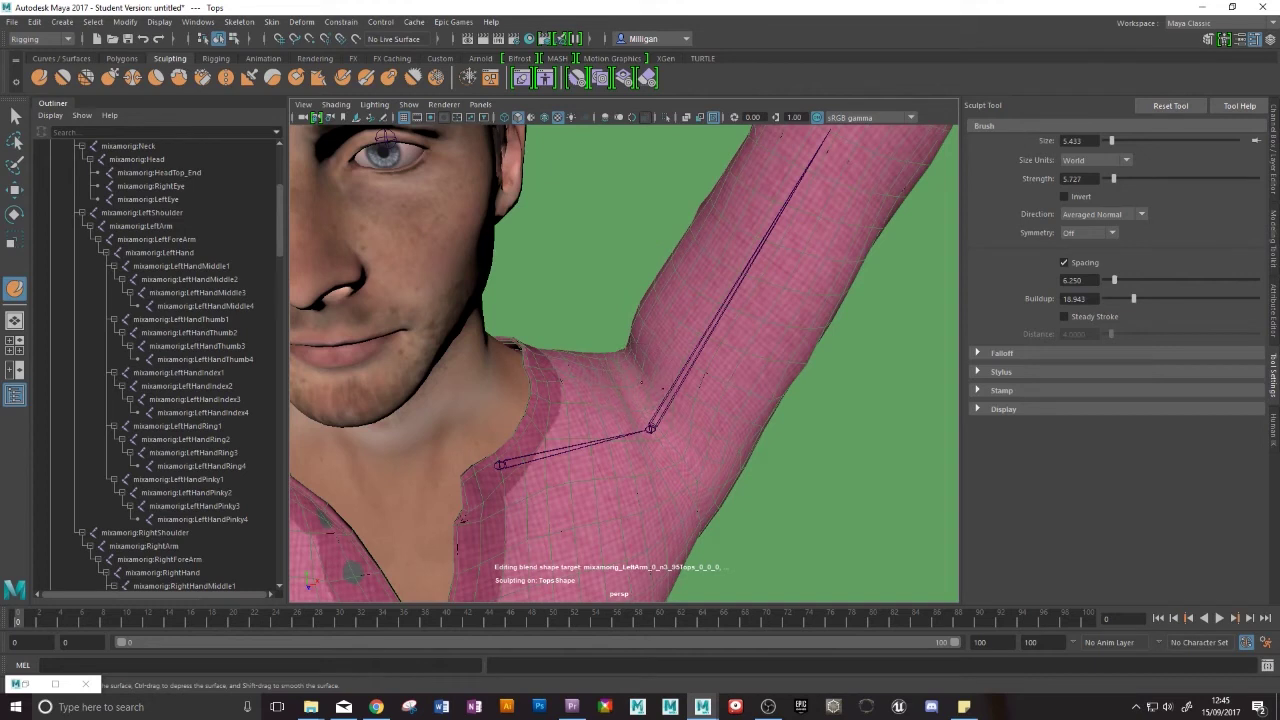
{"action": "left_click_drag", "start_coordinate": [1130, 180], "coordinate": [1132, 180]}
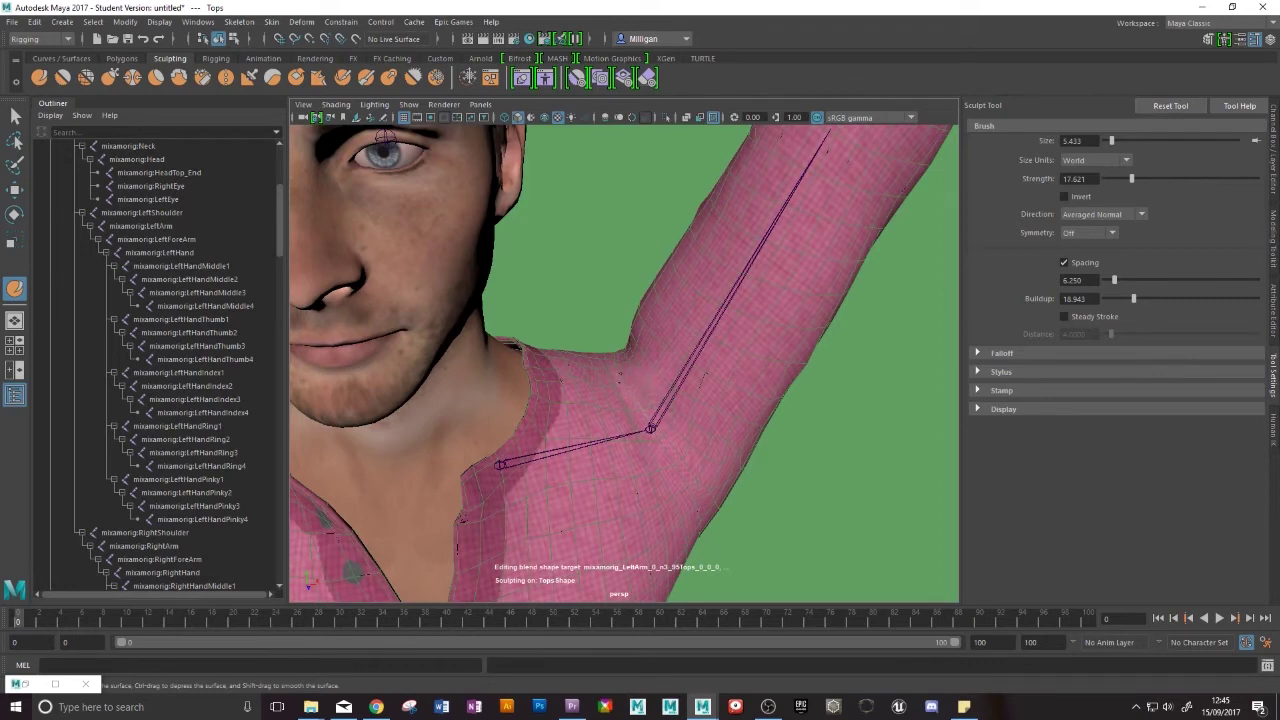
- Sculpt the back of the shirt's left shoulder to soften the crease between collar and upper arm
{"action": "left_click_drag", "start_coordinate": [614, 370], "coordinate": [674, 366], "text": "alt"}
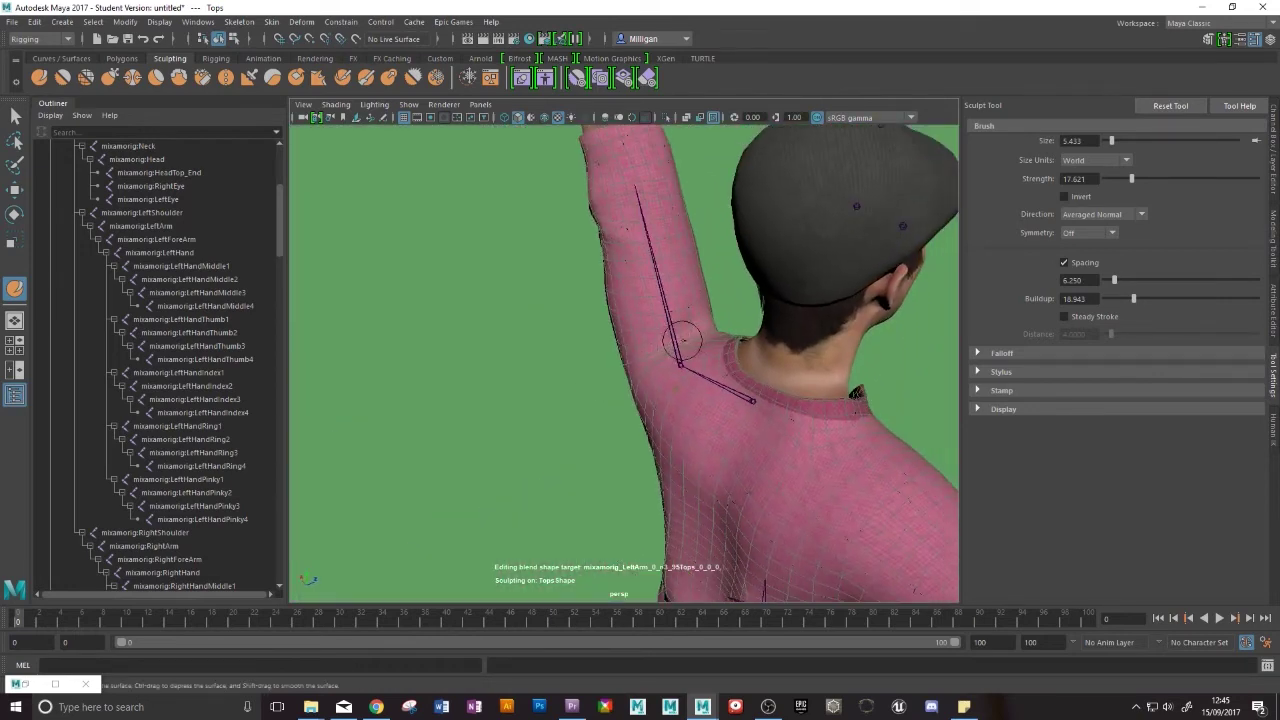
{"action": "left_click_drag", "start_coordinate": [680, 345], "coordinate": [749, 369], "text": "alt"}
{"action": "scroll", "coordinate": [731, 320], "scroll_direction": "up", "scroll_amount": 5}
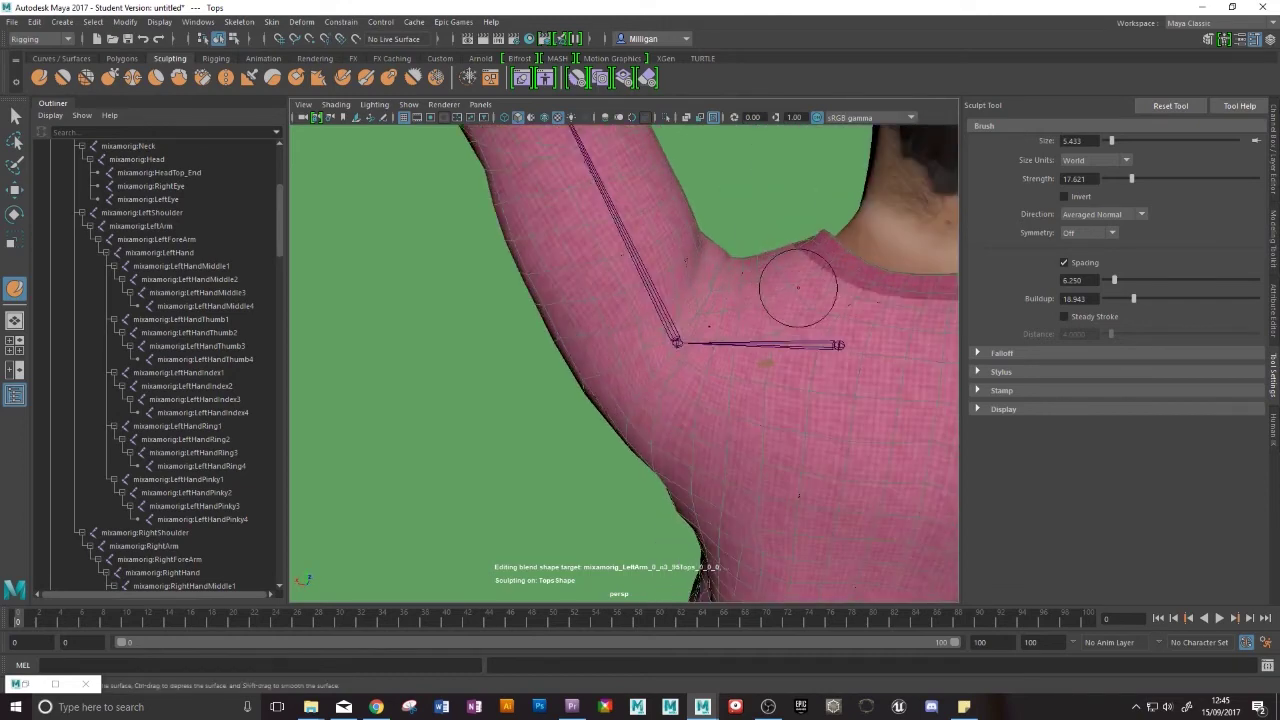
{"action": "middle_click_drag", "start_coordinate": [721, 319], "coordinate": [700, 355], "text": "alt"}
{"action": "mouse_move", "coordinate": [698, 308]}
{"action": "left_mouse_down"}
{"action": "mouse_move", "coordinate": [681, 336]}
{"action": "mouse_move", "coordinate": [720, 309]}
{"action": "mouse_move", "coordinate": [723, 329]}
{"action": "mouse_move", "coordinate": [678, 357]}
{"action": "mouse_move", "coordinate": [672, 342]}
{"action": "mouse_move", "coordinate": [737, 320]}
{"action": "mouse_move", "coordinate": [683, 355]}
{"action": "mouse_move", "coordinate": [714, 320]}
{"action": "left_mouse_up"}
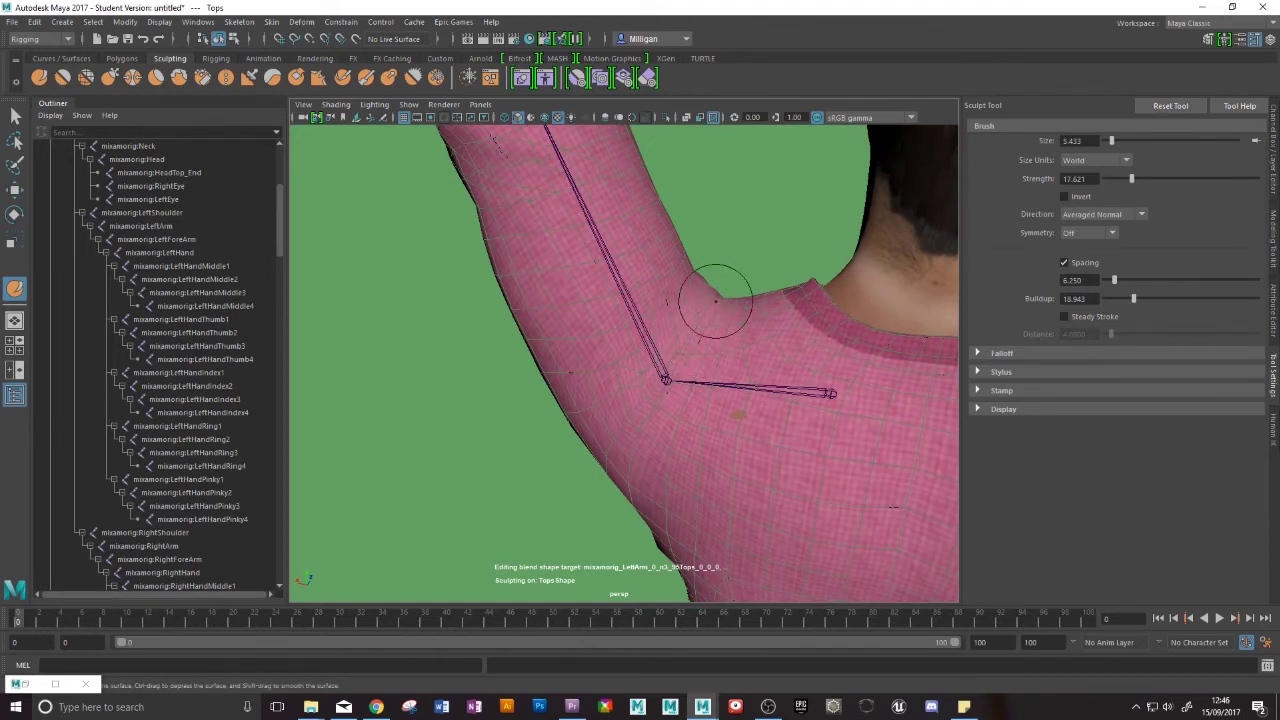
- Sculpt the top and front of the left shoulder from several sides into a smooth curve from collar to sleeve
{"action": "mouse_move", "coordinate": [720, 298]}
{"action": "left_mouse_down", "text": "alt"}
{"action": "mouse_move", "coordinate": [684, 329]}
{"action": "mouse_move", "coordinate": [886, 357]}
{"action": "mouse_move", "coordinate": [826, 371]}
{"action": "mouse_move", "coordinate": [665, 368]}
{"action": "mouse_move", "coordinate": [600, 428]}
{"action": "left_mouse_up", "text": "alt"}
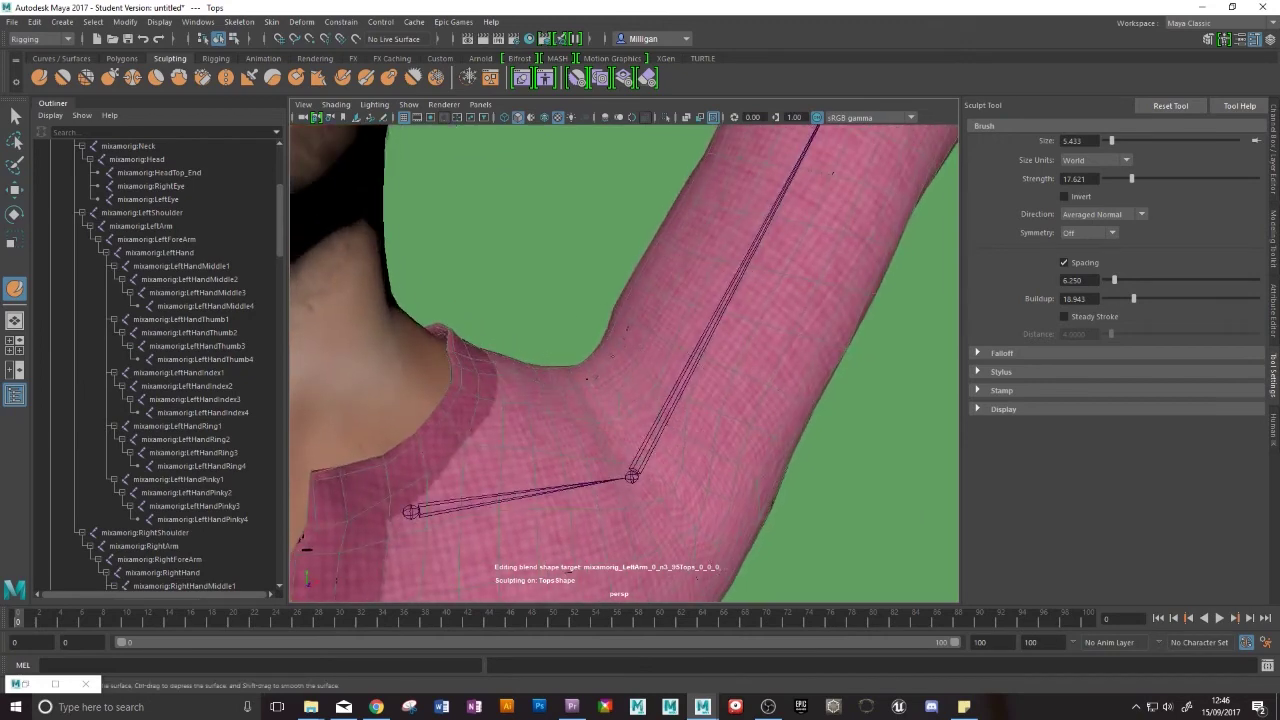
{"action": "mouse_move", "coordinate": [615, 345]}
{"action": "left_mouse_down", "text": "alt"}
{"action": "mouse_move", "coordinate": [640, 409]}
{"action": "mouse_move", "coordinate": [683, 320]}
{"action": "left_mouse_up", "text": "alt"}
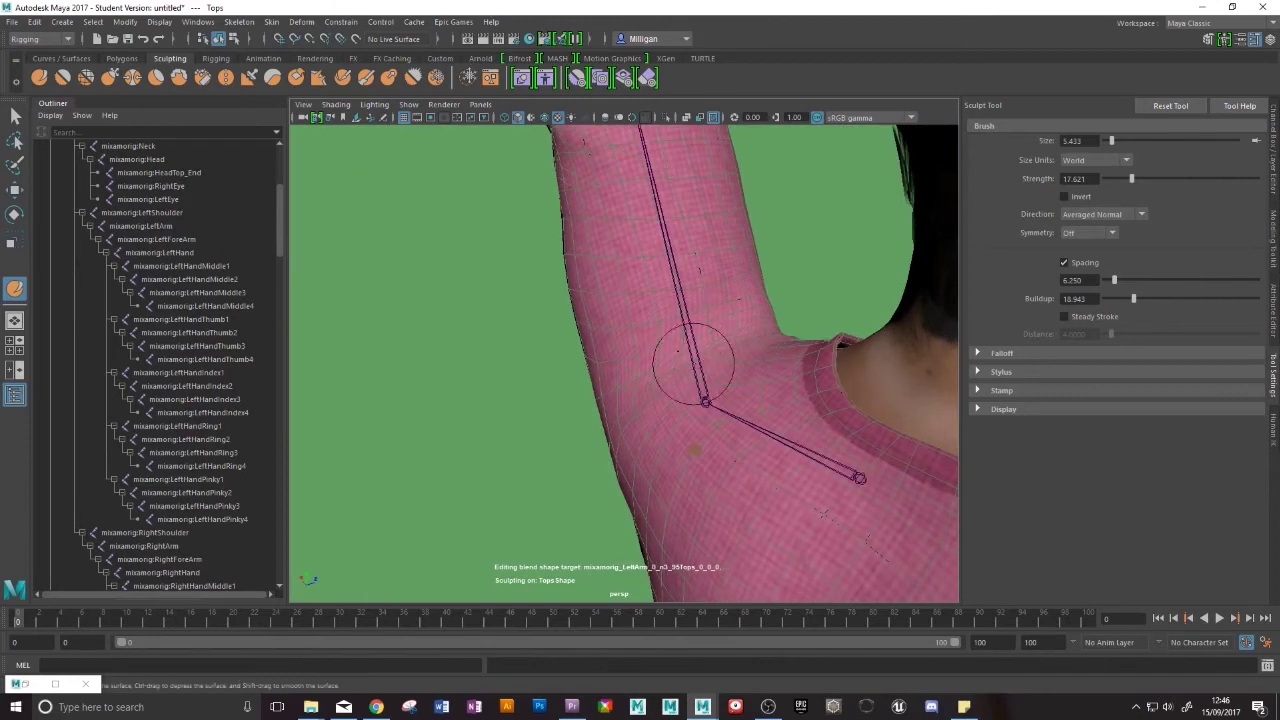
{"action": "mouse_move", "coordinate": [667, 378]}
{"action": "left_mouse_down", "text": "alt"}
{"action": "mouse_move", "coordinate": [682, 433]}
{"action": "mouse_move", "coordinate": [750, 393]}
{"action": "mouse_move", "coordinate": [837, 380]}
{"action": "mouse_move", "coordinate": [737, 423]}
{"action": "mouse_move", "coordinate": [860, 430]}
{"action": "mouse_move", "coordinate": [741, 348]}
{"action": "left_mouse_up", "text": "alt"}
{"action": "left_click_drag", "start_coordinate": [714, 297], "coordinate": [728, 360], "text": "alt"}
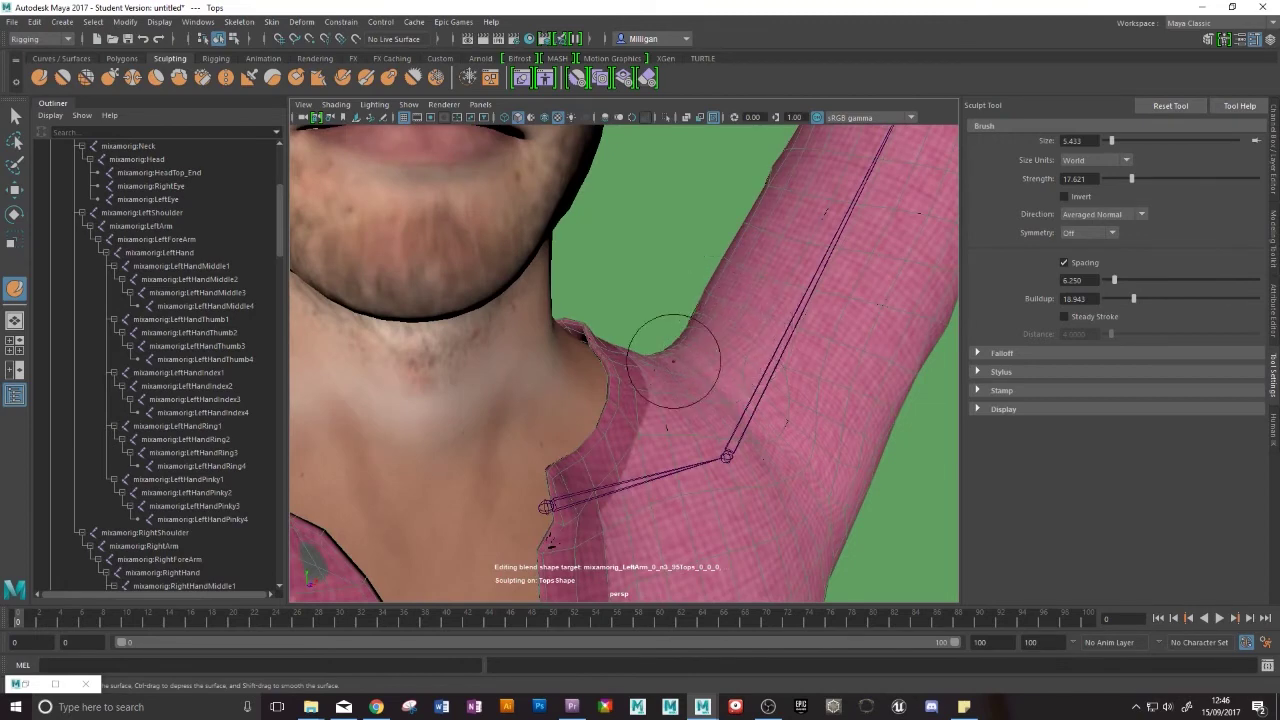
{"action": "mouse_move", "coordinate": [673, 360]}
{"action": "left_mouse_down", "text": "alt"}
{"action": "mouse_move", "coordinate": [809, 363]}
{"action": "mouse_move", "coordinate": [698, 305]}
{"action": "mouse_move", "coordinate": [531, 280]}
{"action": "mouse_move", "coordinate": [694, 351]}
{"action": "mouse_move", "coordinate": [850, 368]}
{"action": "mouse_move", "coordinate": [742, 327]}
{"action": "mouse_move", "coordinate": [671, 323]}
{"action": "mouse_move", "coordinate": [551, 286]}
{"action": "mouse_move", "coordinate": [537, 307]}
{"action": "left_mouse_up", "text": "alt"}
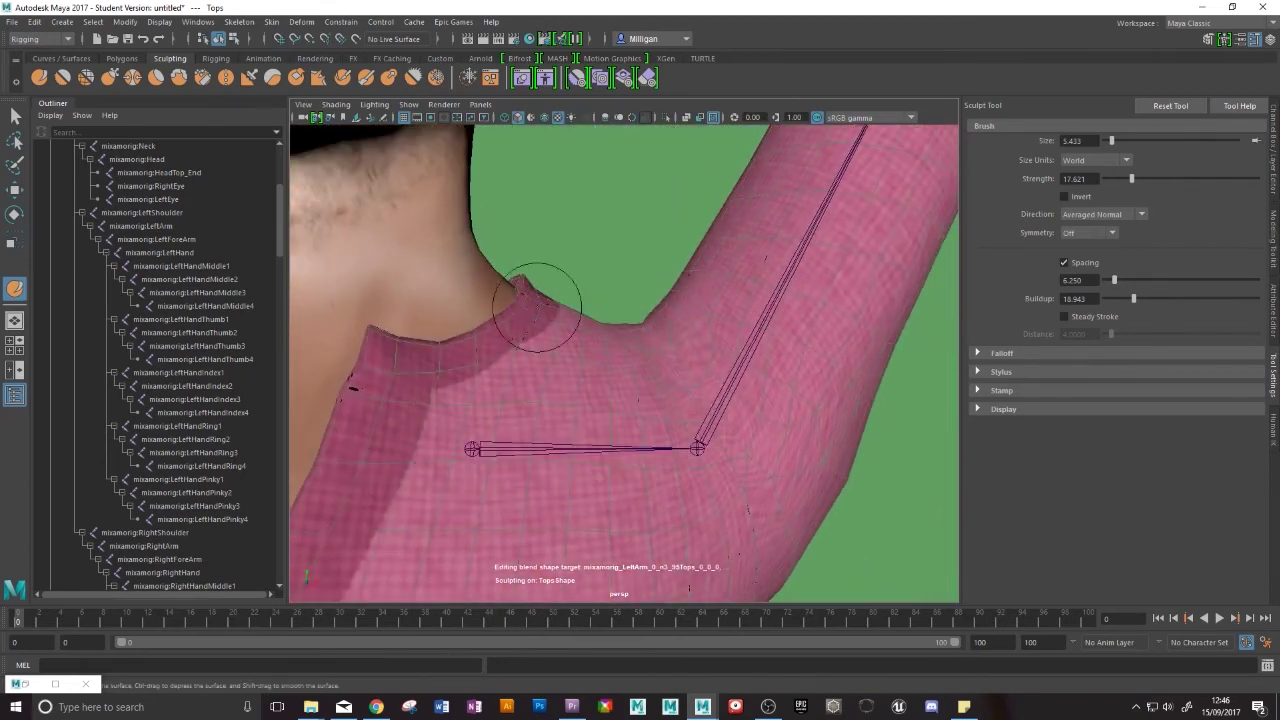
- Enlarge the sculpt brush to about 8.5 and smooth the shirt's underarm and side below the raised left arm
{"action": "scroll", "coordinate": [660, 334], "scroll_direction": "down", "scroll_amount": 8}
{"action": "scroll", "coordinate": [660, 357], "scroll_direction": "up", "scroll_amount": 4}
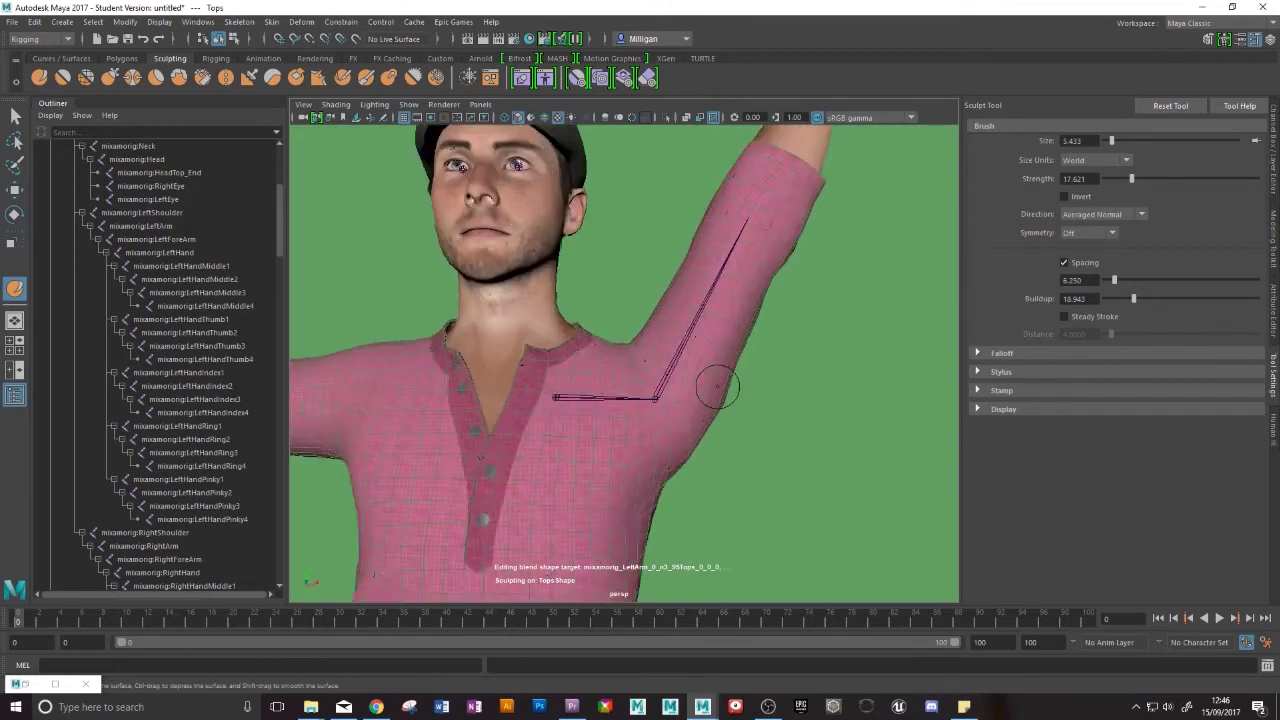
{"action": "scroll", "coordinate": [717, 387], "scroll_direction": "up", "scroll_amount": 3}
{"action": "mouse_move", "coordinate": [680, 371]}
{"action": "left_mouse_down", "text": "alt"}
{"action": "mouse_move", "coordinate": [594, 409]}
{"action": "mouse_move", "coordinate": [618, 390]}
{"action": "mouse_move", "coordinate": [684, 435]}
{"action": "mouse_move", "coordinate": [615, 420]}
{"action": "left_mouse_up", "text": "alt"}
{"action": "key", "text": "b"}
{"action": "scroll", "coordinate": [677, 436], "scroll_direction": "down", "scroll_amount": 3}
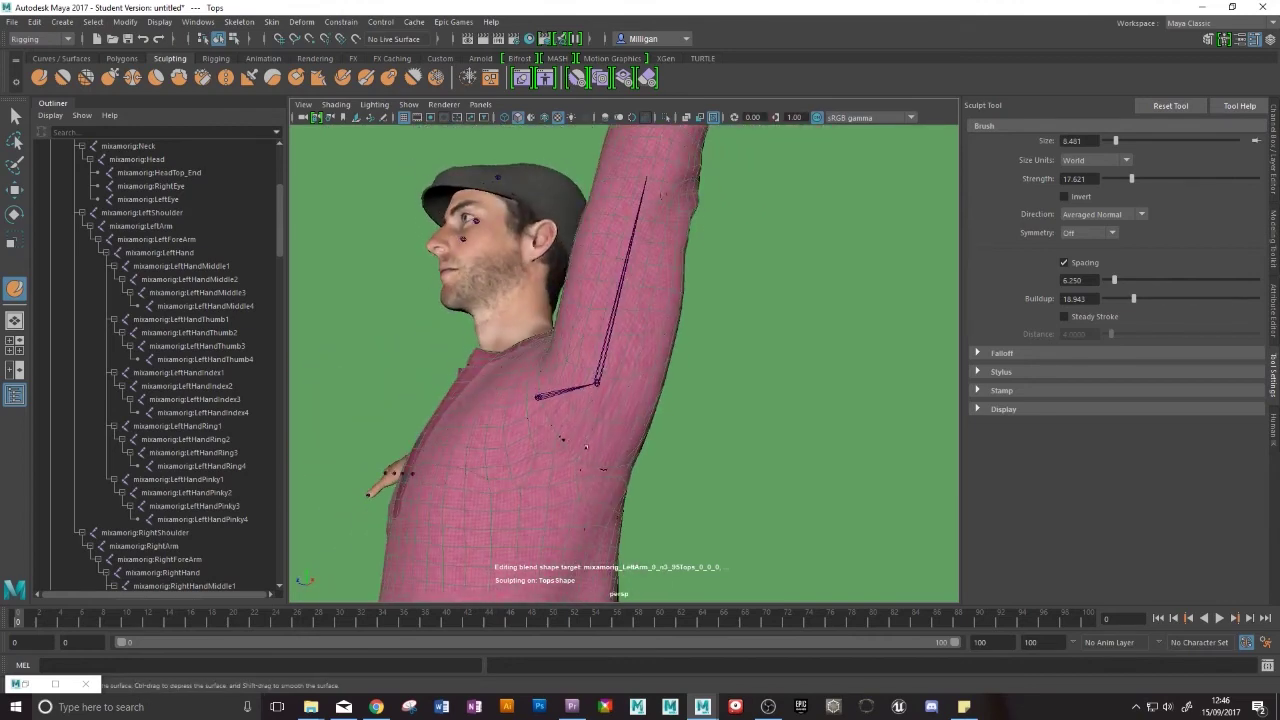
{"action": "left_click_drag", "start_coordinate": [622, 395], "coordinate": [607, 418], "text": "alt"}
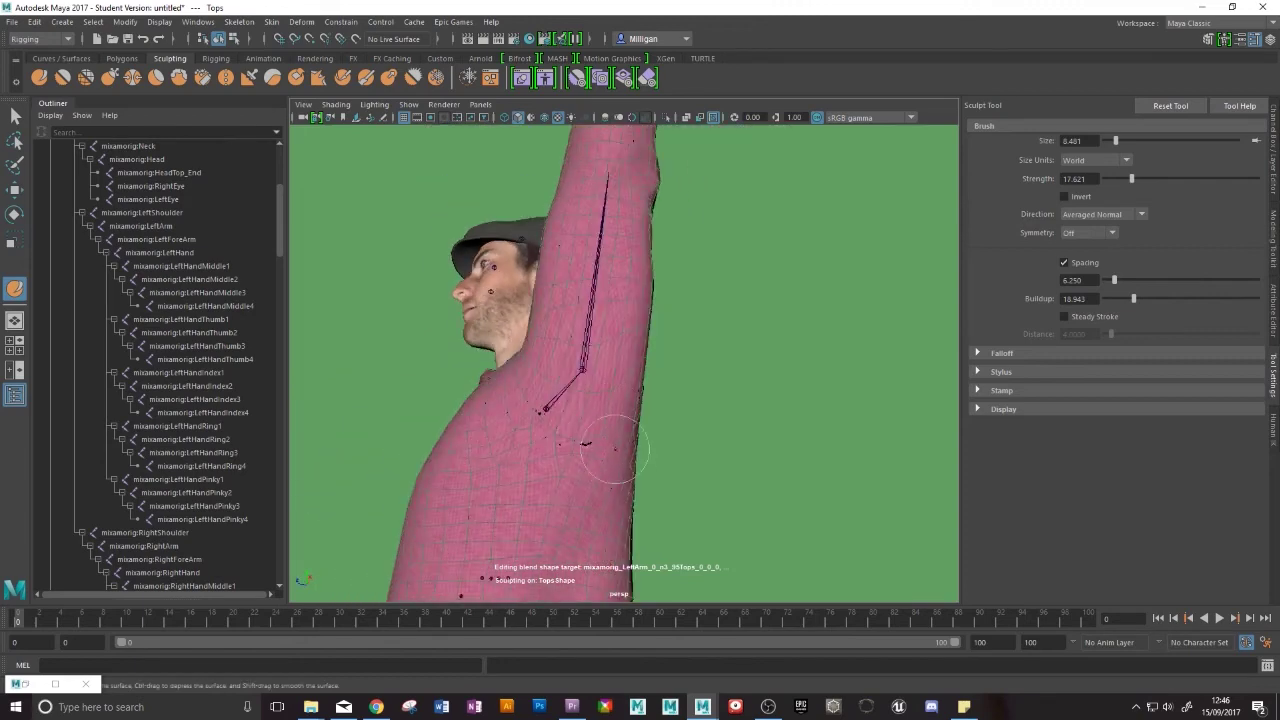
{"action": "left_click_drag", "start_coordinate": [528, 425], "coordinate": [450, 425], "text": "alt"}
{"action": "left_click_drag", "start_coordinate": [543, 423], "coordinate": [645, 449], "text": "alt"}
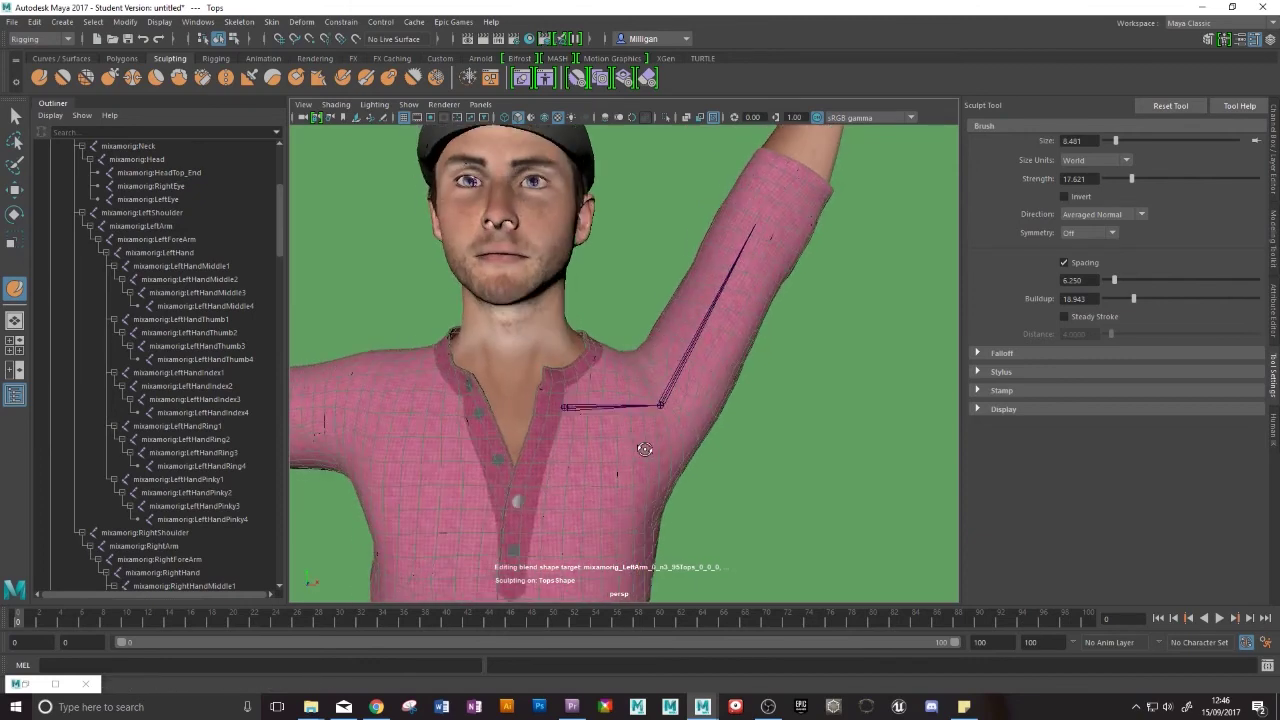
- Select the left upper arm control in the HumanIK character controls, show the control rig's bones, and rotate the raised arm partway down
{"action": "left_click", "coordinate": [1272, 436]}
{"action": "left_click", "coordinate": [1115, 250]}
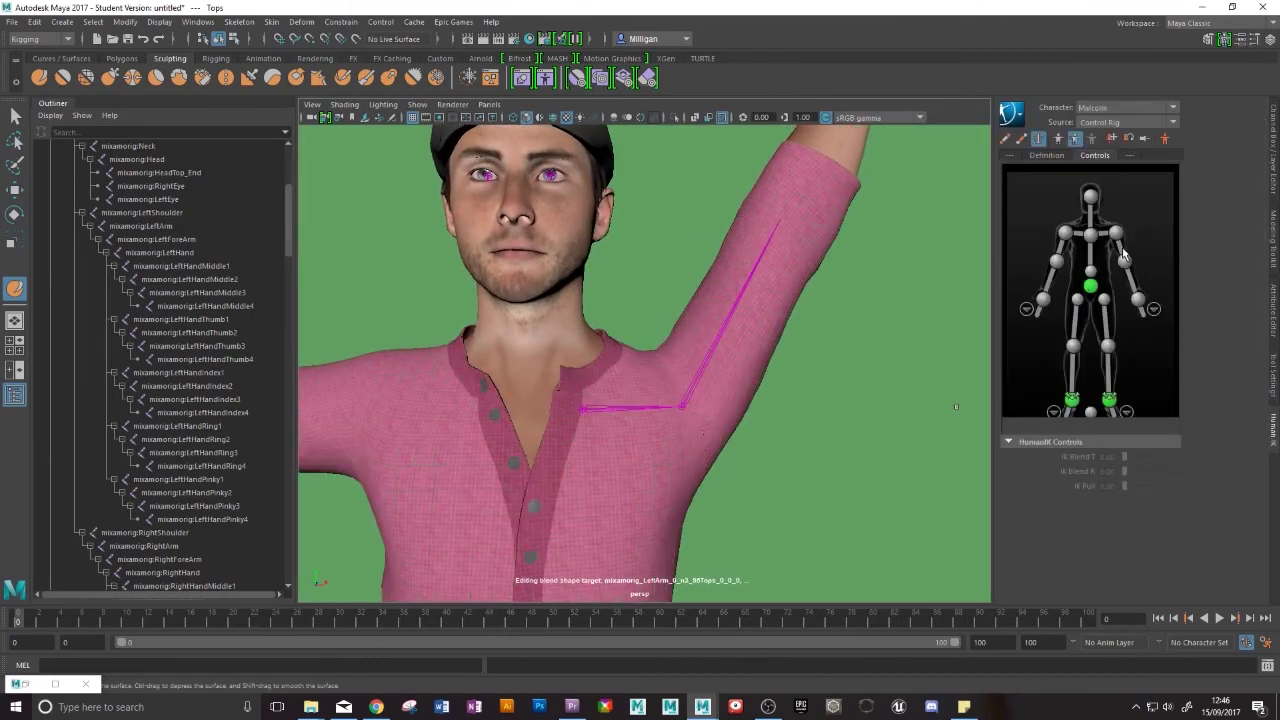
{"action": "key", "text": "e"}
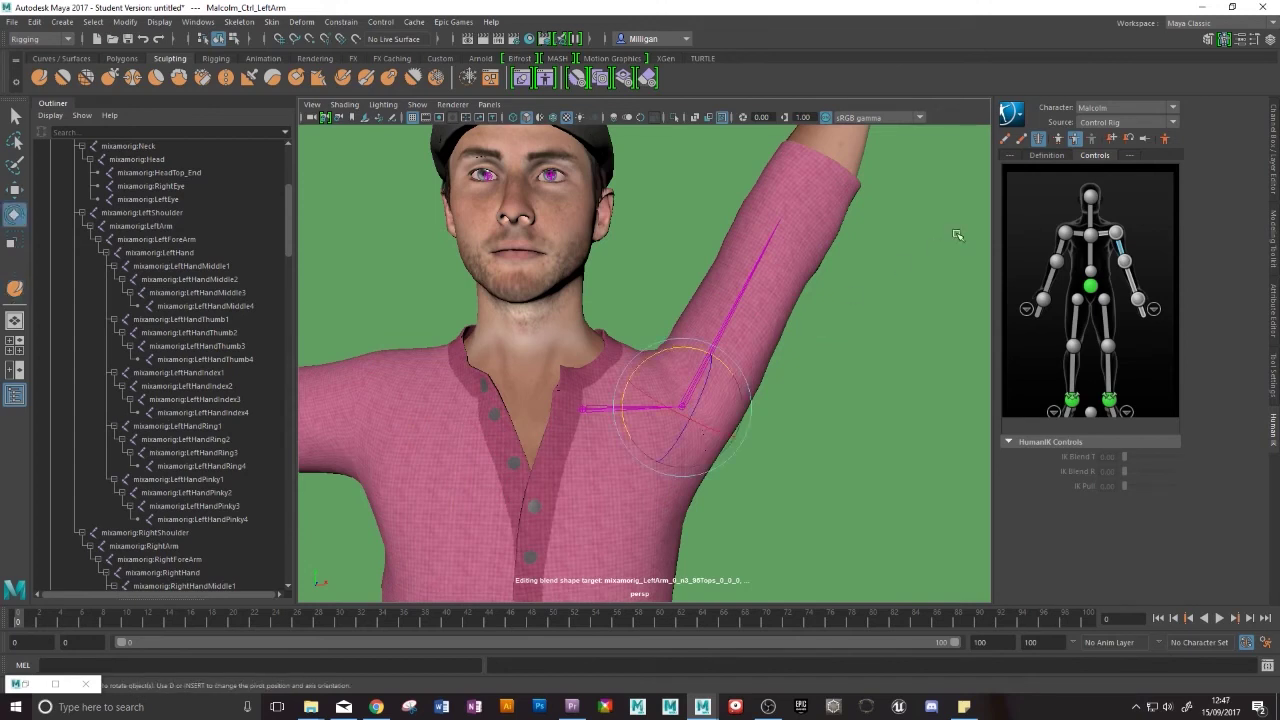
{"action": "left_click", "coordinate": [1020, 138]}
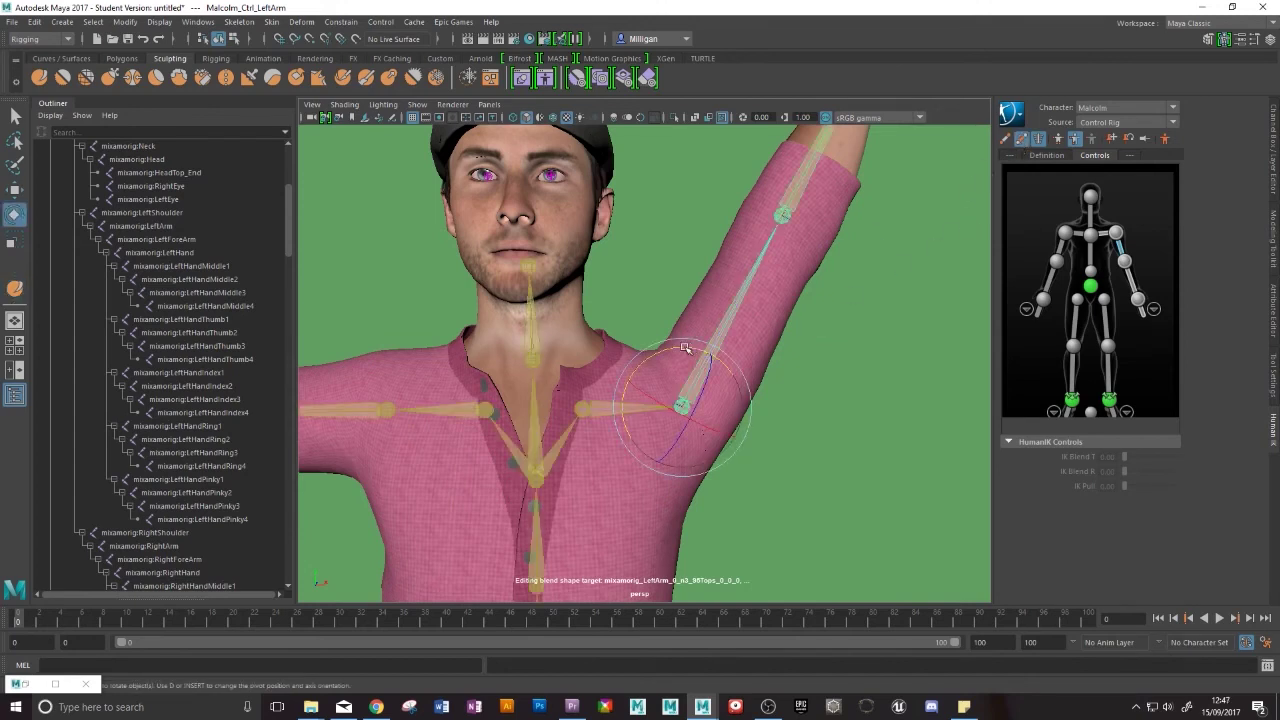
{"action": "left_click_drag", "start_coordinate": [673, 348], "coordinate": [700, 358]}
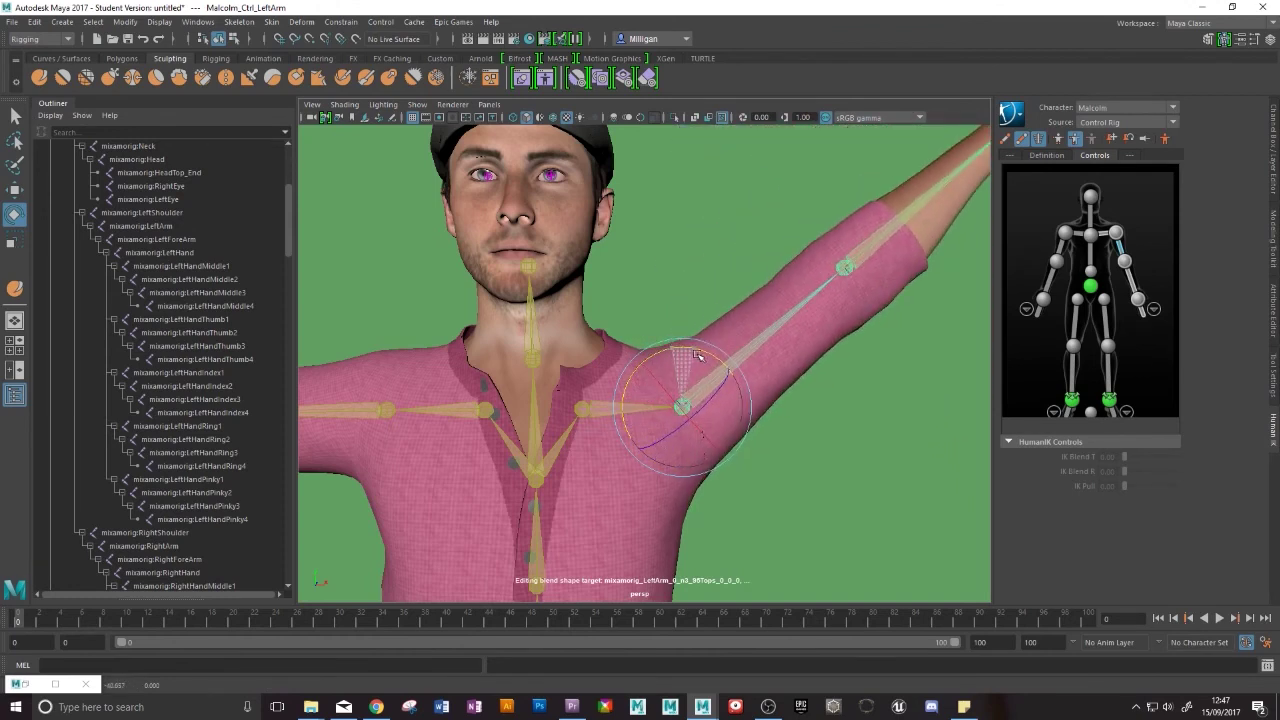
- Restore the Pose Editor and rotate the left arm down and slightly back up to check how the shoulder pose weights respond
{"action": "left_click", "coordinate": [35, 685]}
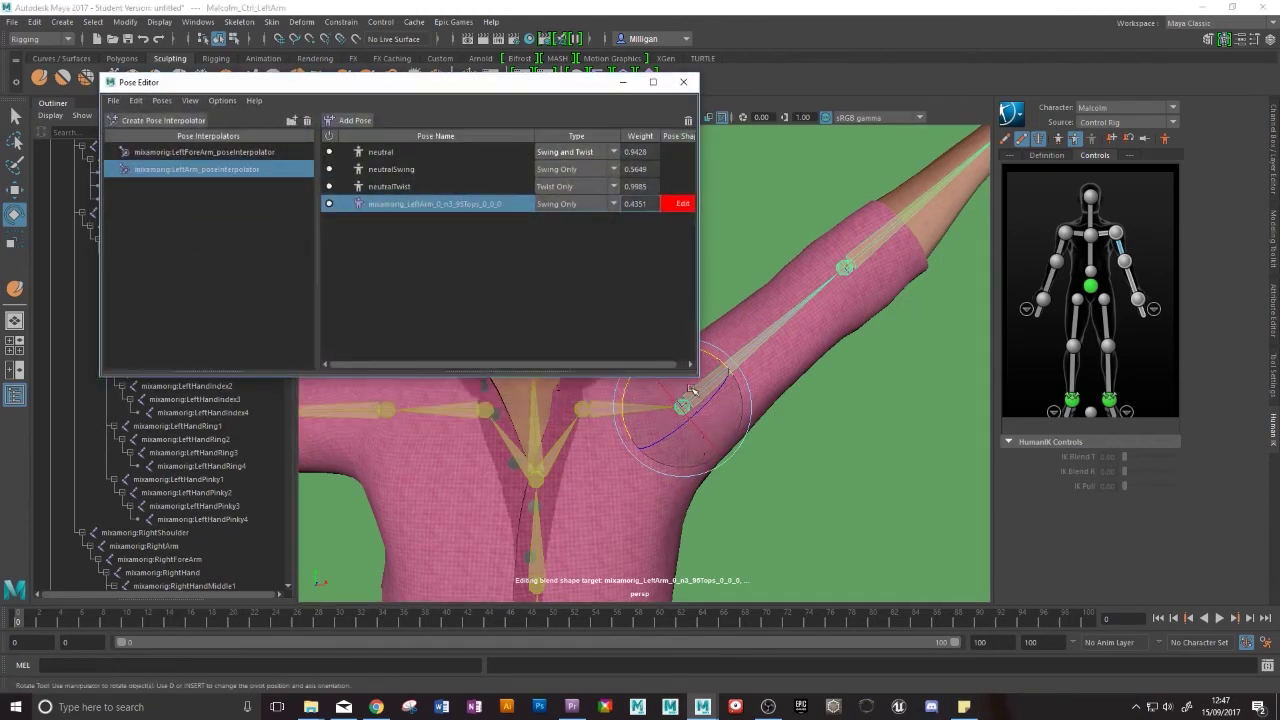
{"action": "left_click_drag", "start_coordinate": [716, 352], "coordinate": [724, 388]}
{"action": "middle_click_drag", "start_coordinate": [710, 364], "coordinate": [762, 457], "text": "alt"}
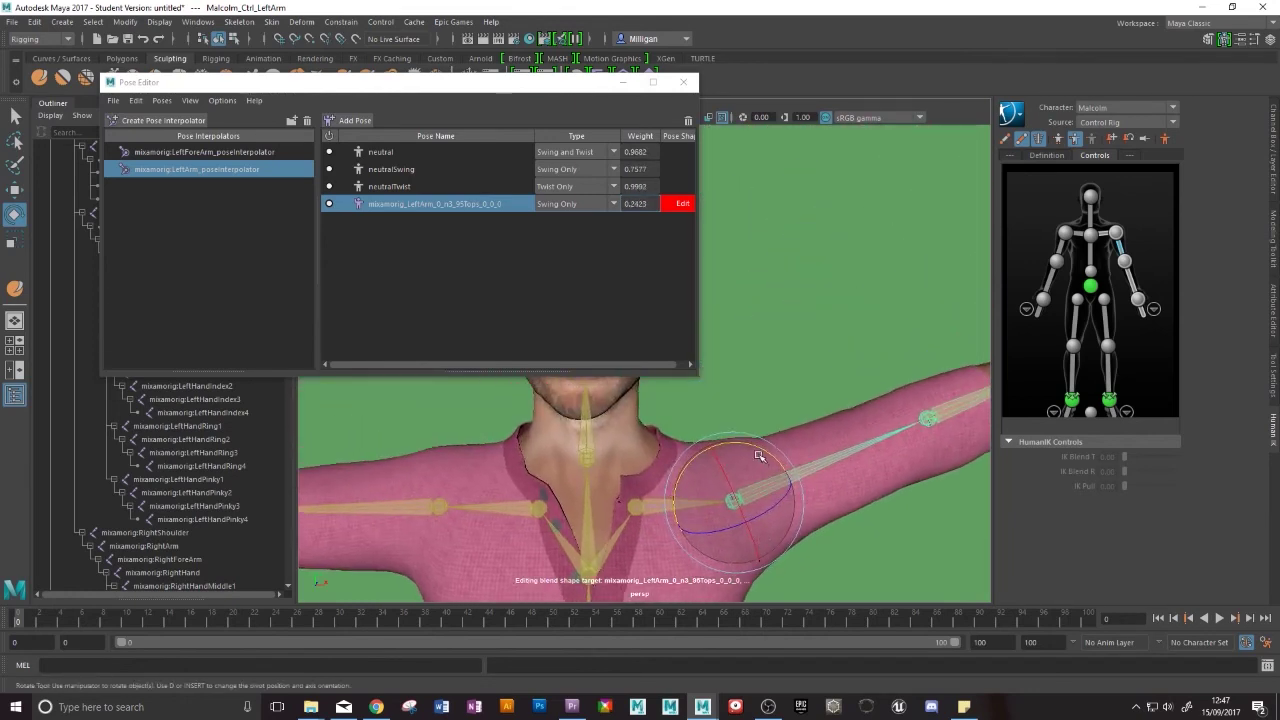
{"action": "mouse_move", "coordinate": [760, 450]}
{"action": "left_mouse_down"}
{"action": "mouse_move", "coordinate": [752, 440]}
{"action": "mouse_move", "coordinate": [764, 455]}
{"action": "left_mouse_up"}
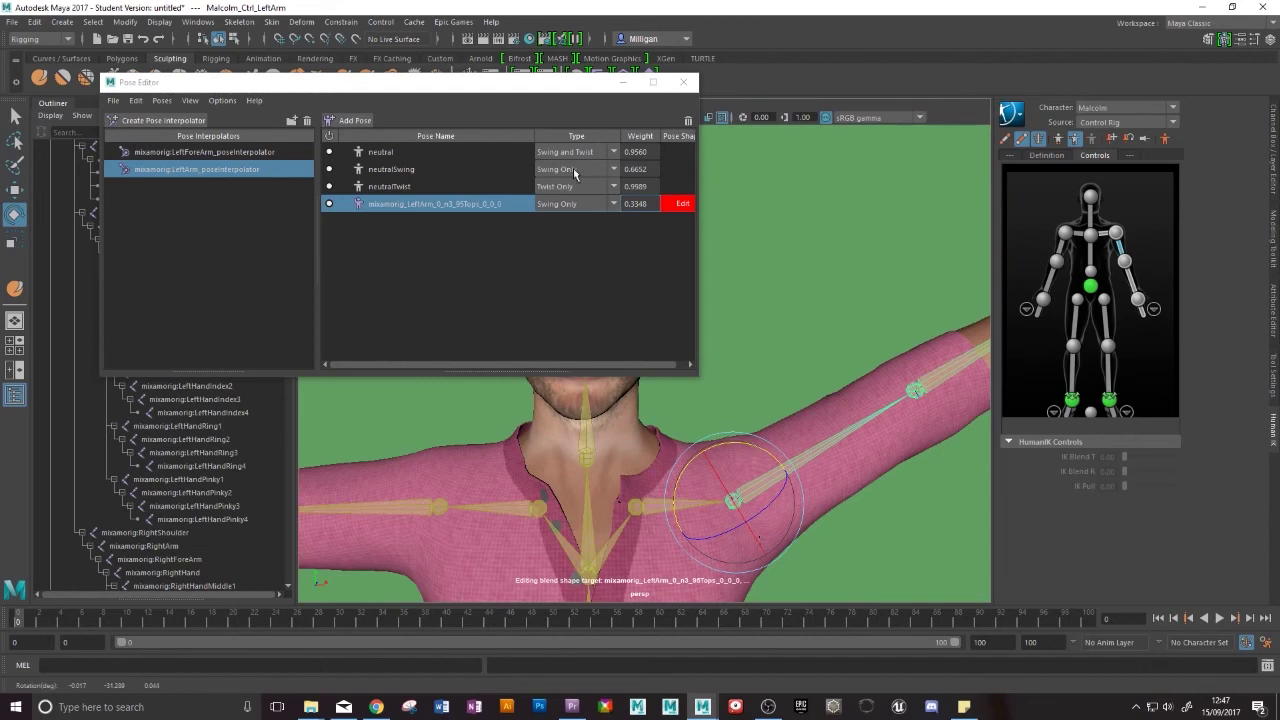